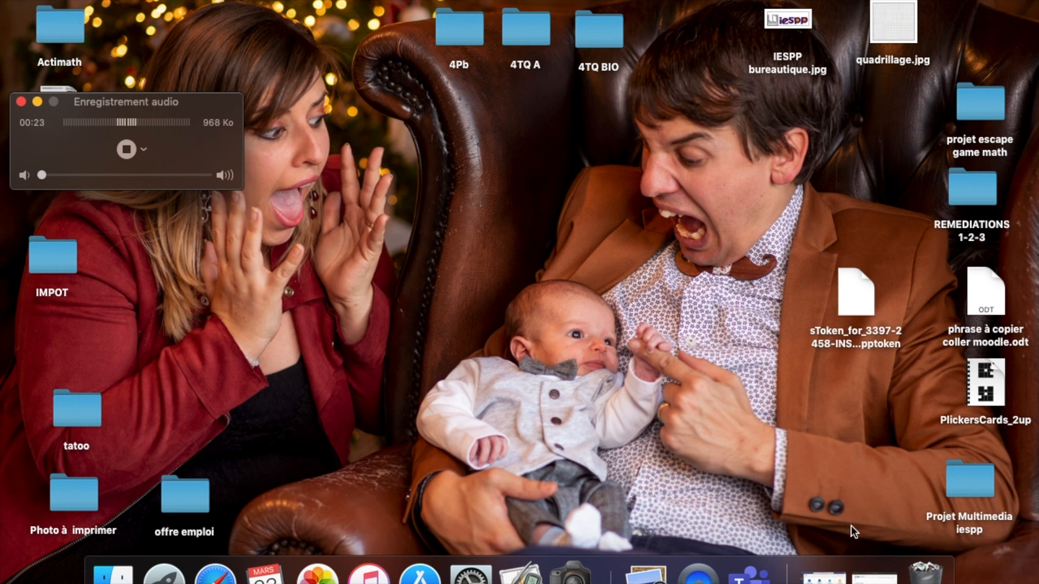
- Sign in to the eduHainaut eCampus in Safari using the saved autofill login
left_click(866, 569)
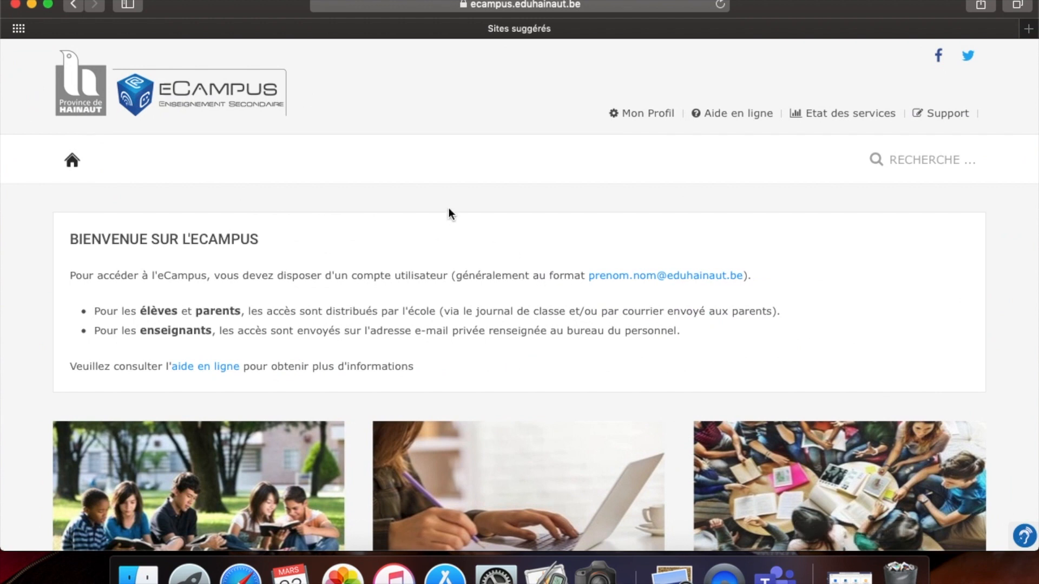
scroll(449, 212, "down", 5)
scroll(449, 208, "down", 1)
left_click(780, 366)
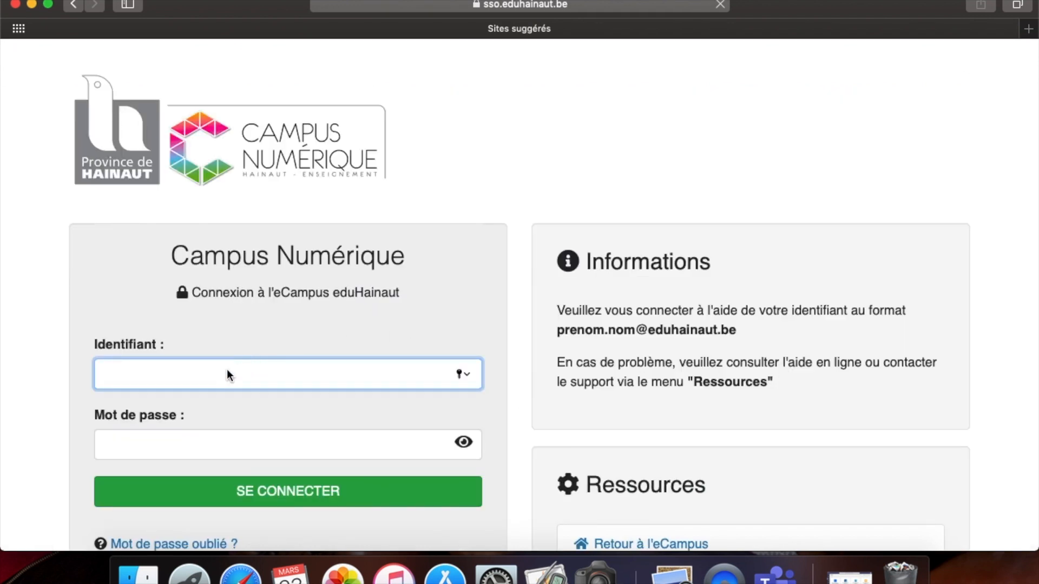
left_click(227, 375)
left_click(216, 404)
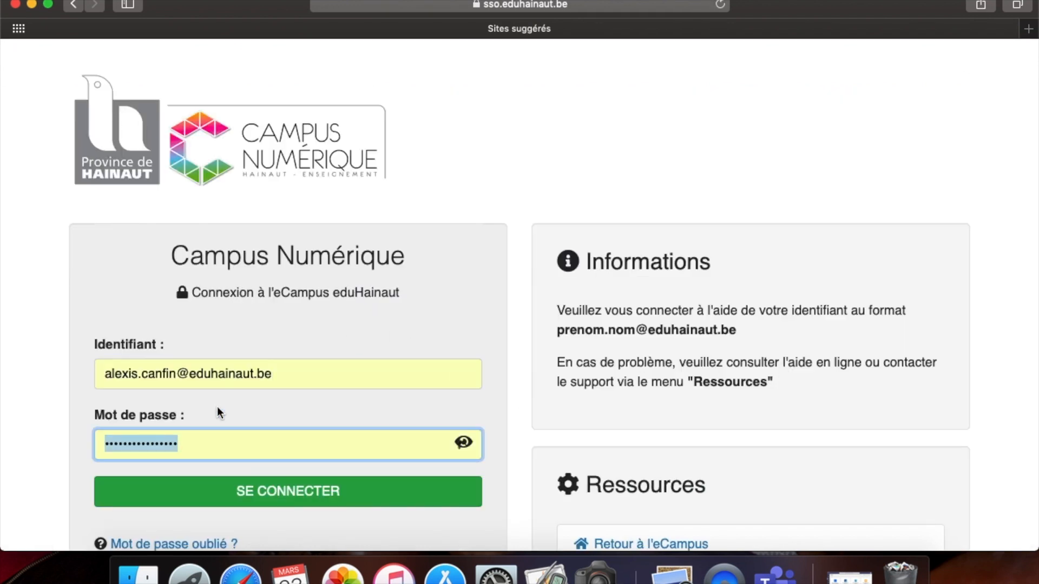
left_click(266, 499)
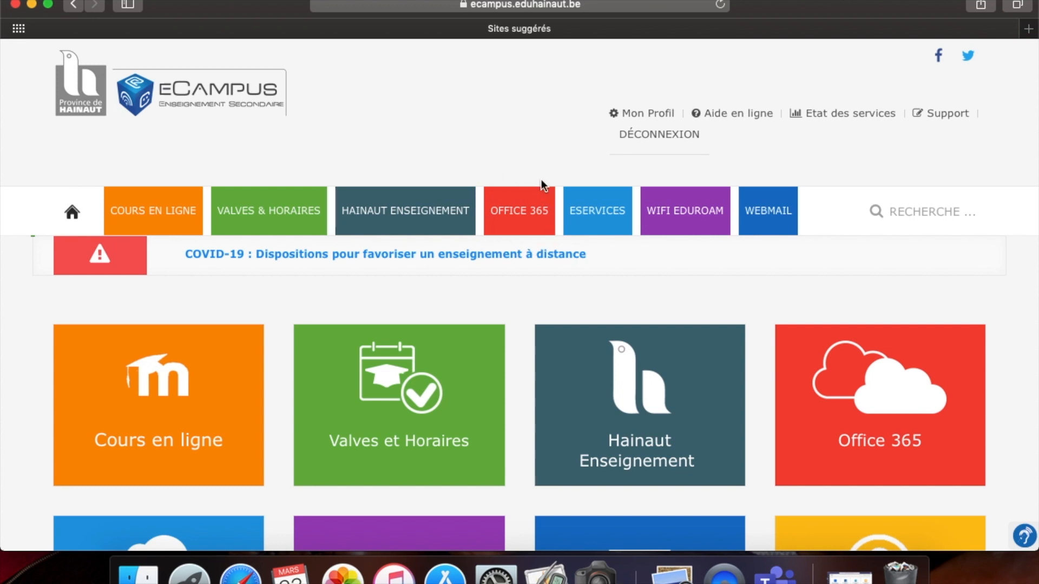
- Read the eCampus Office 365 page down to the Teams section, then minimize Safari
left_click(865, 401)
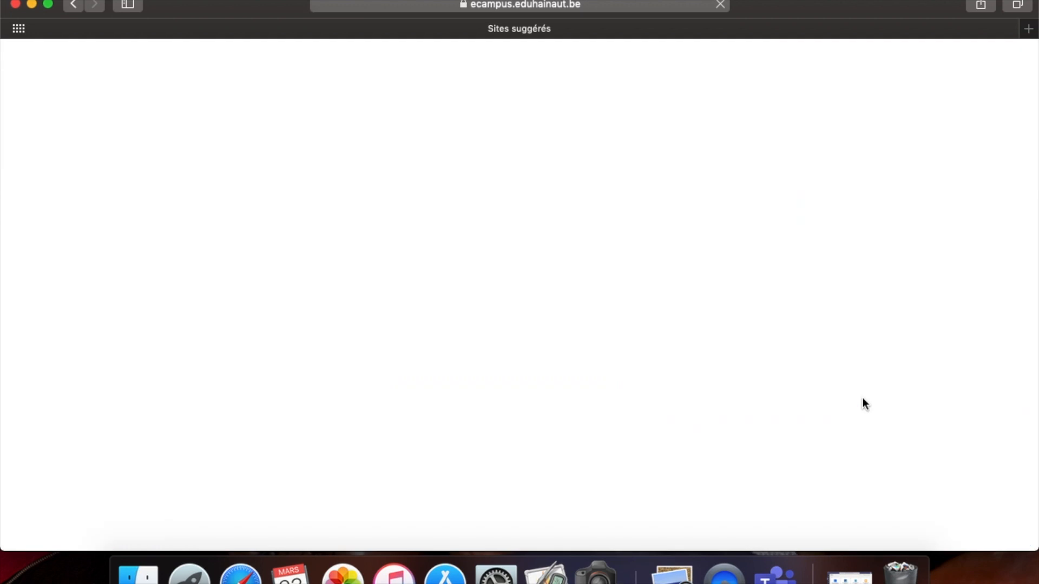
scroll(428, 449, "down", 3)
scroll(428, 447, "down", 10)
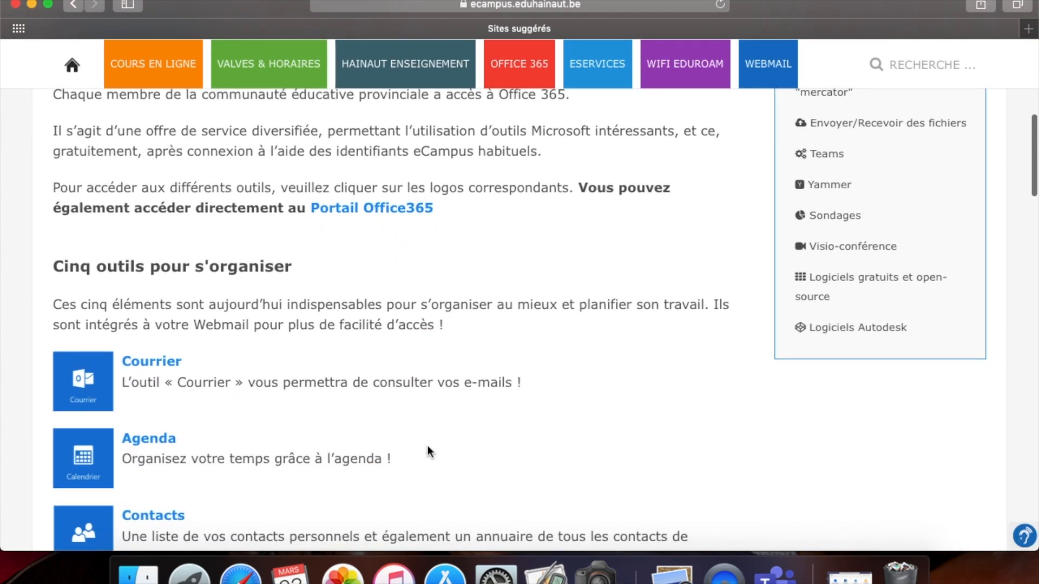
scroll(428, 447, "down", 10)
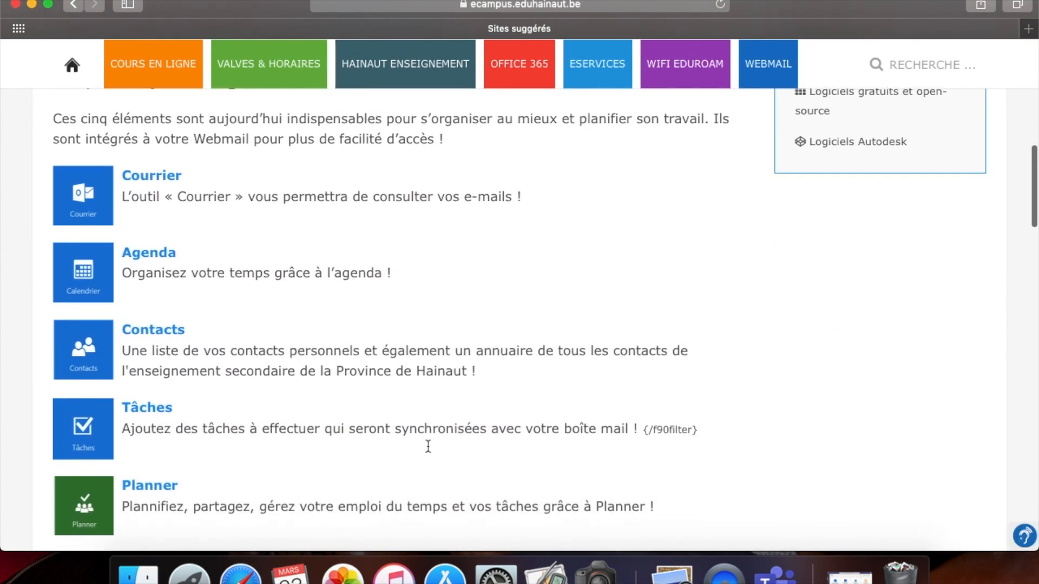
scroll(429, 451, "down", 8)
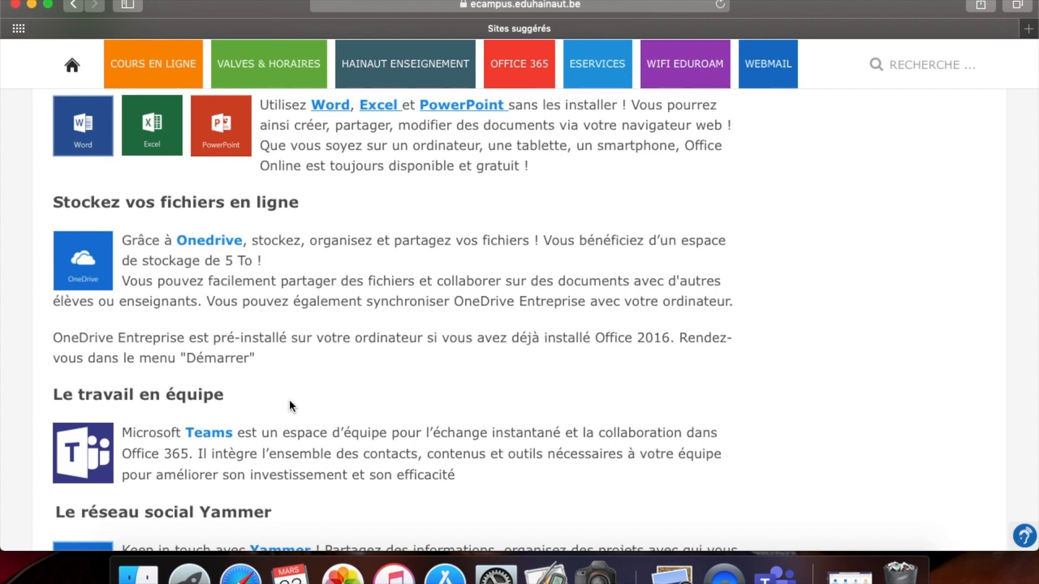
scroll(290, 401, "down", 2)
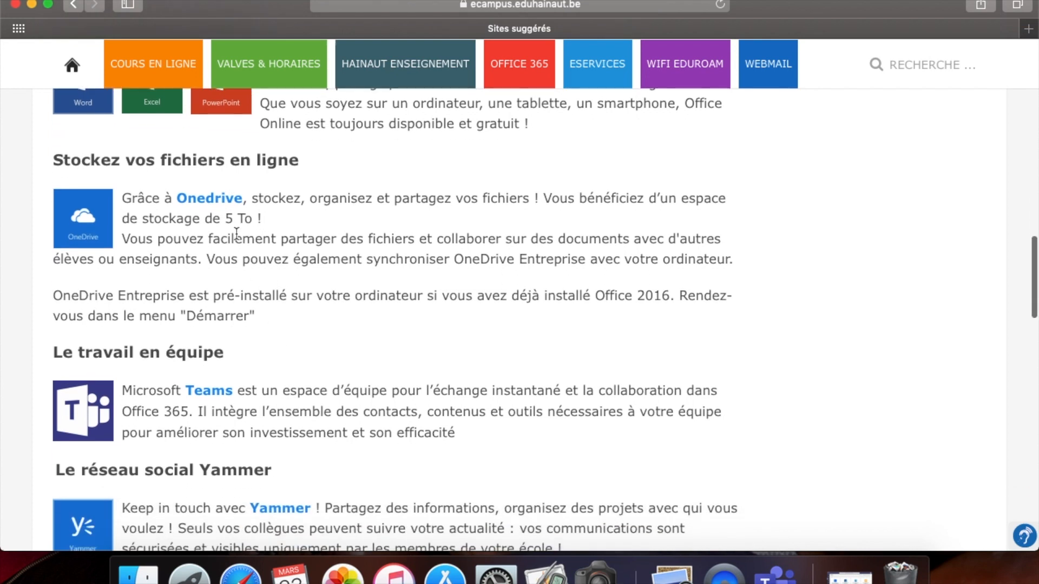
scroll(301, 336, "down", 4)
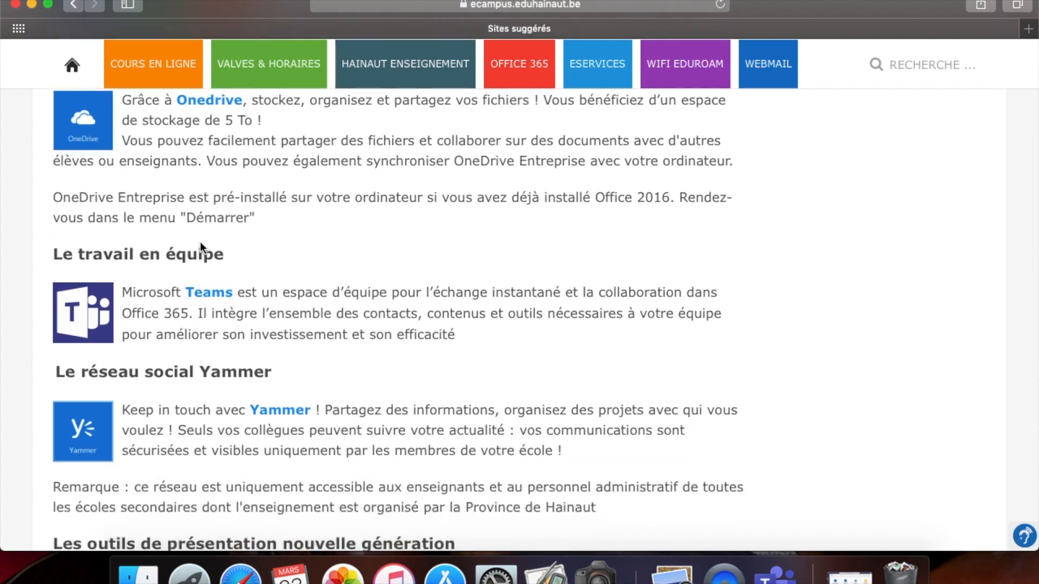
left_click(32, 4)
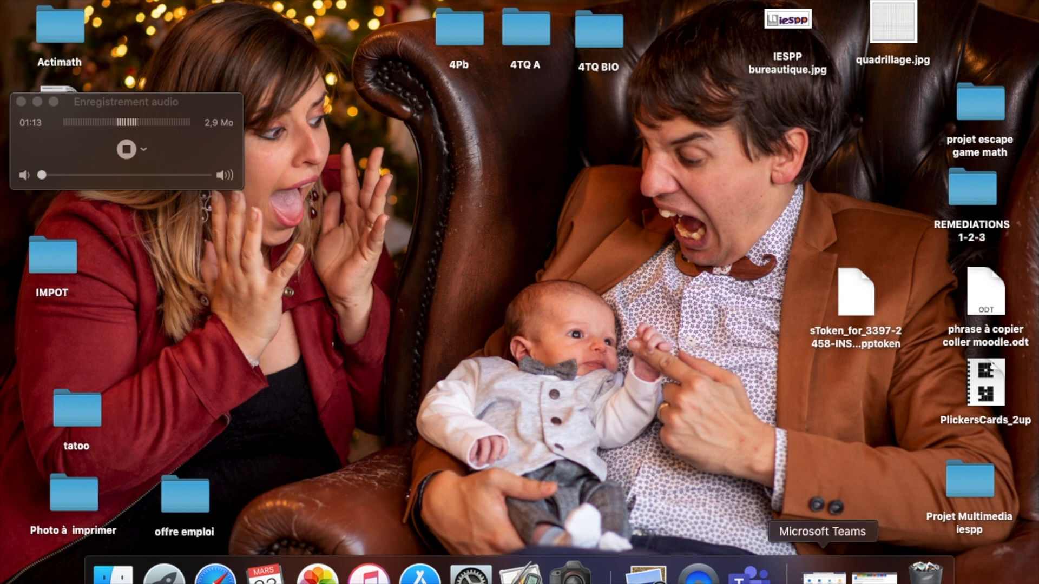
- Bring Microsoft Teams forward on the 'Rejoindre ou créer une équipe' page
left_click(823, 576)
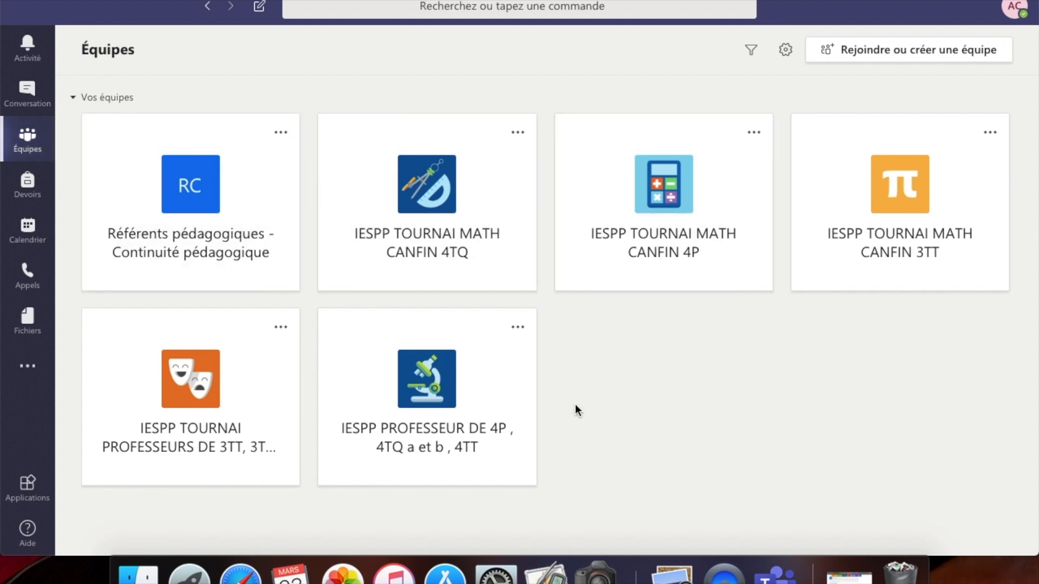
left_click(890, 53)
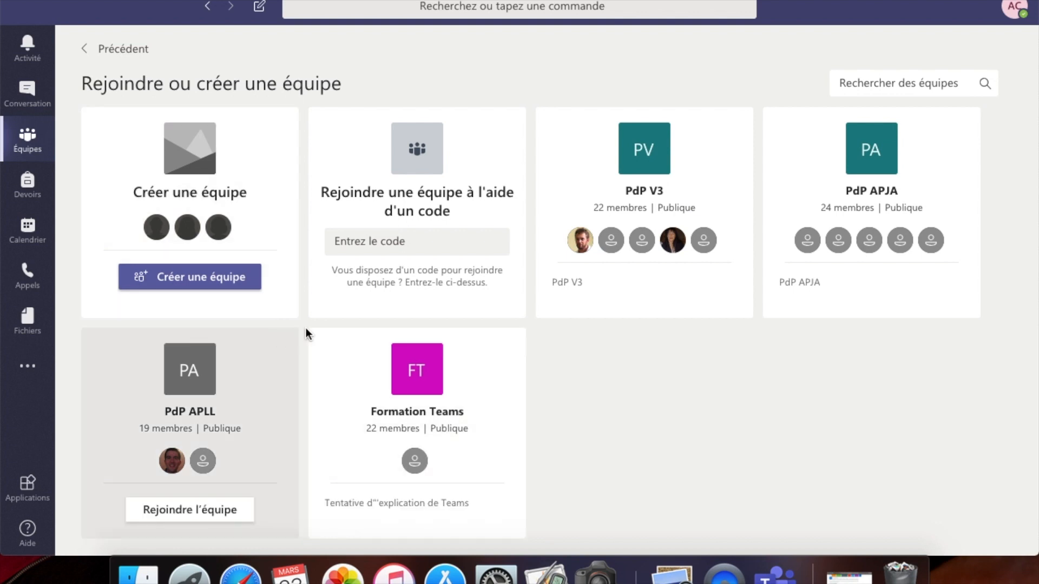
- Start a new team of type Classe to reach the name and description form
left_click(202, 280)
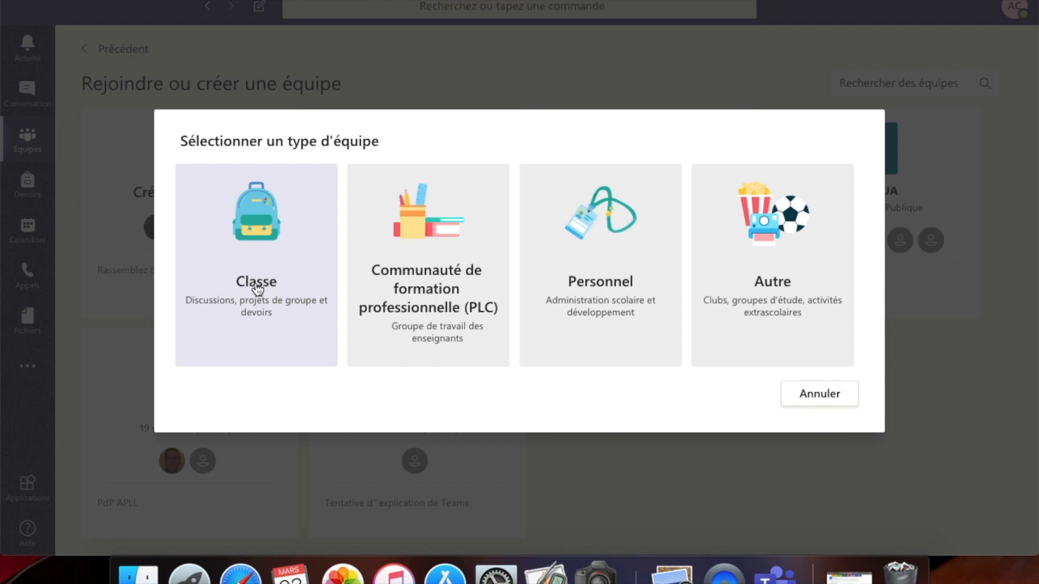
left_click(257, 291)
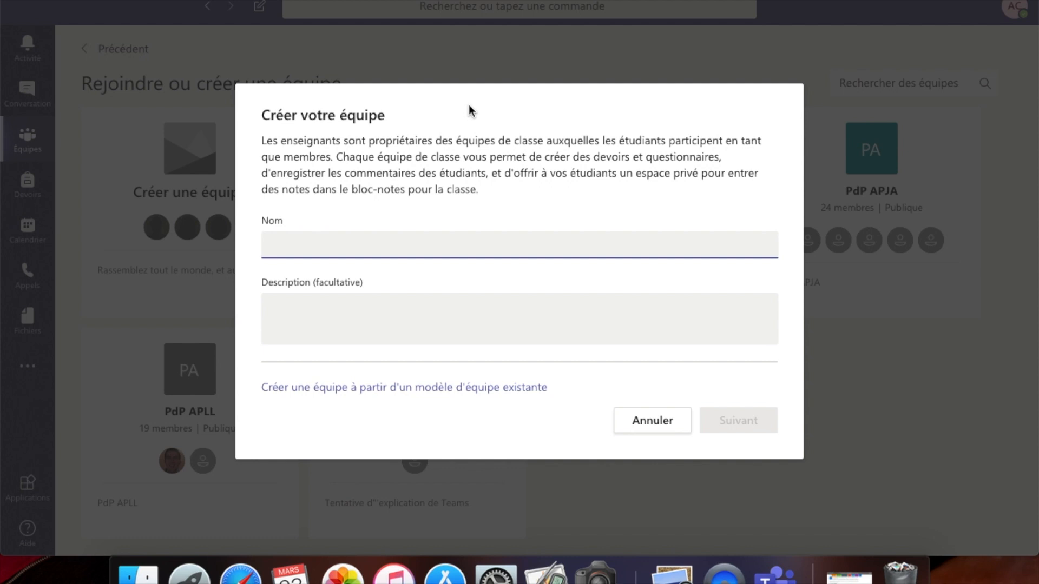
- Name the class team 'TEST CANFIN', leave the description empty, and create it
type("TEST CANFIN")
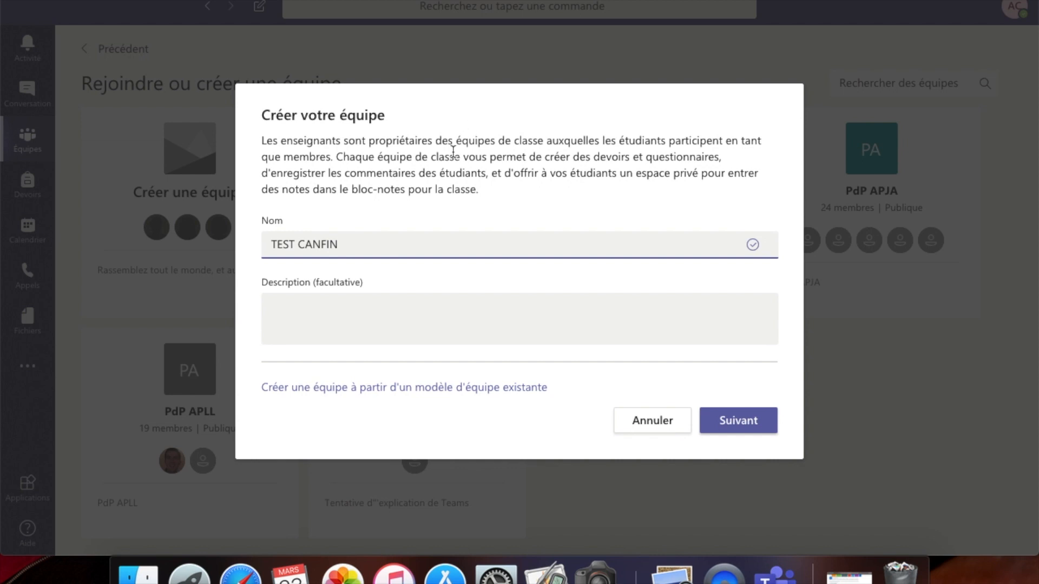
left_click(324, 306)
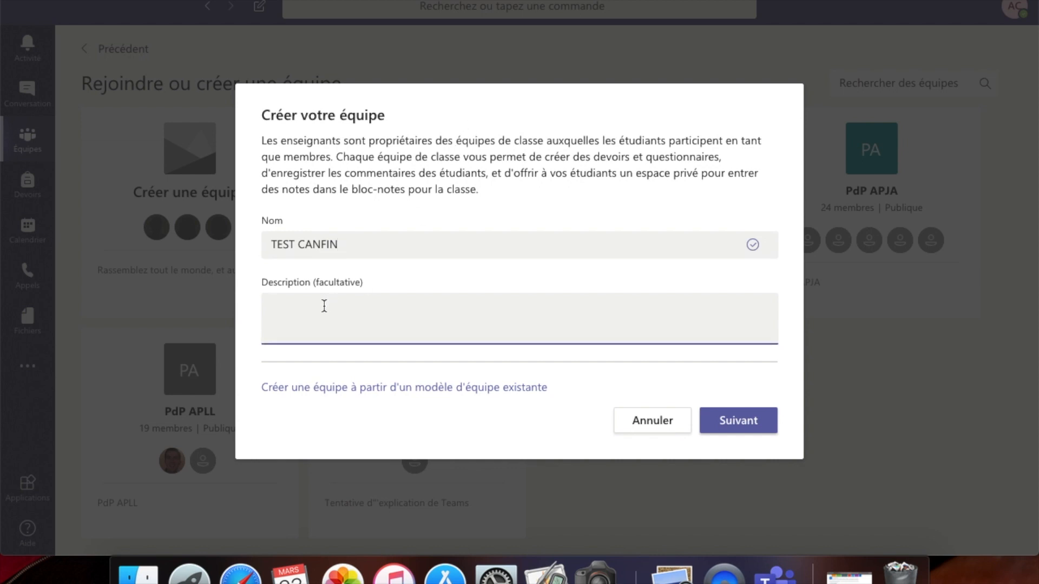
left_click(750, 431)
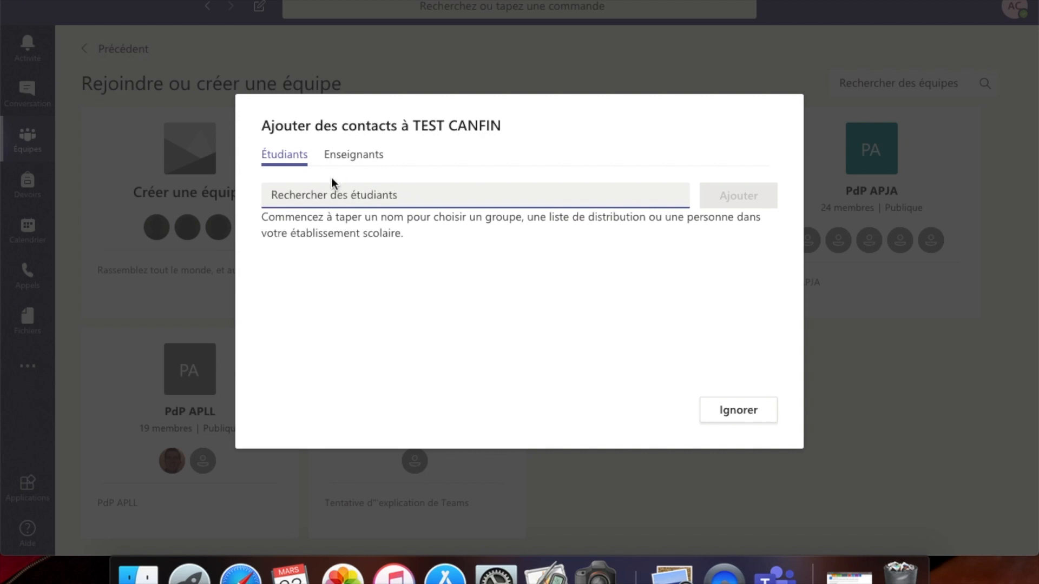
- Look over the Enseignants and Étudiants tabs, then skip adding members to TEST CANFIN
left_click(357, 161)
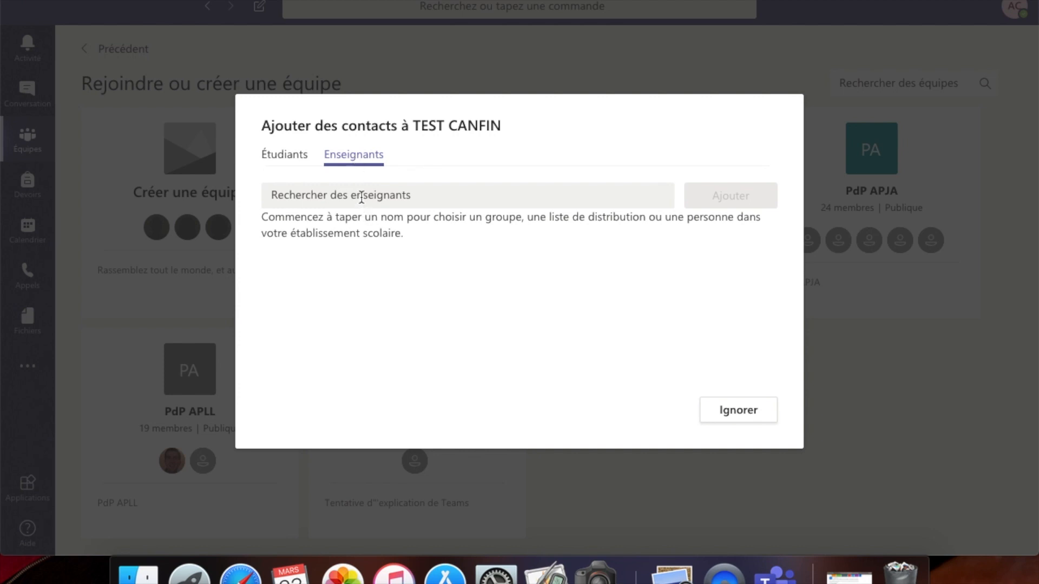
left_click(277, 154)
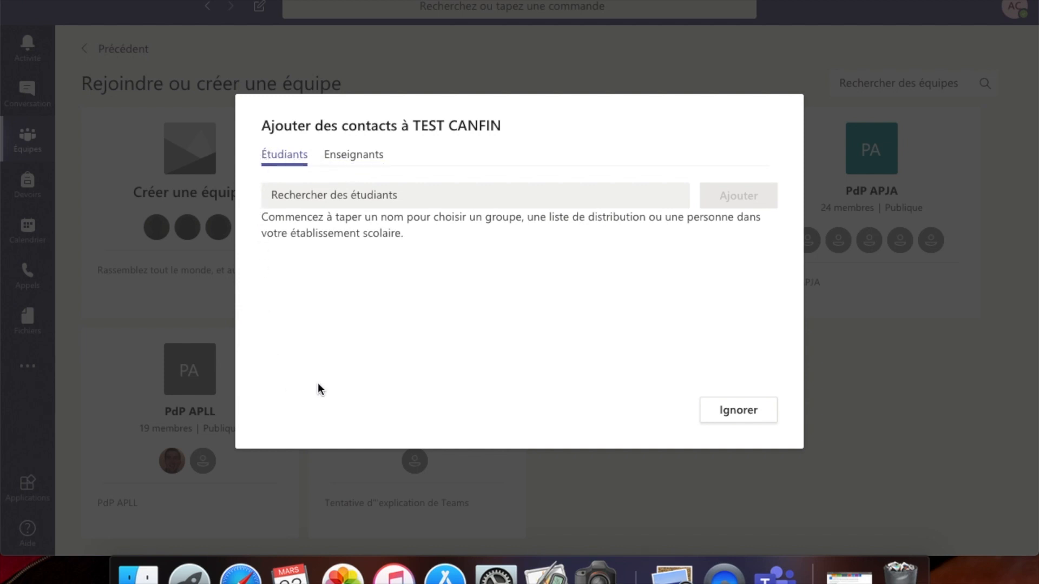
left_click(739, 410)
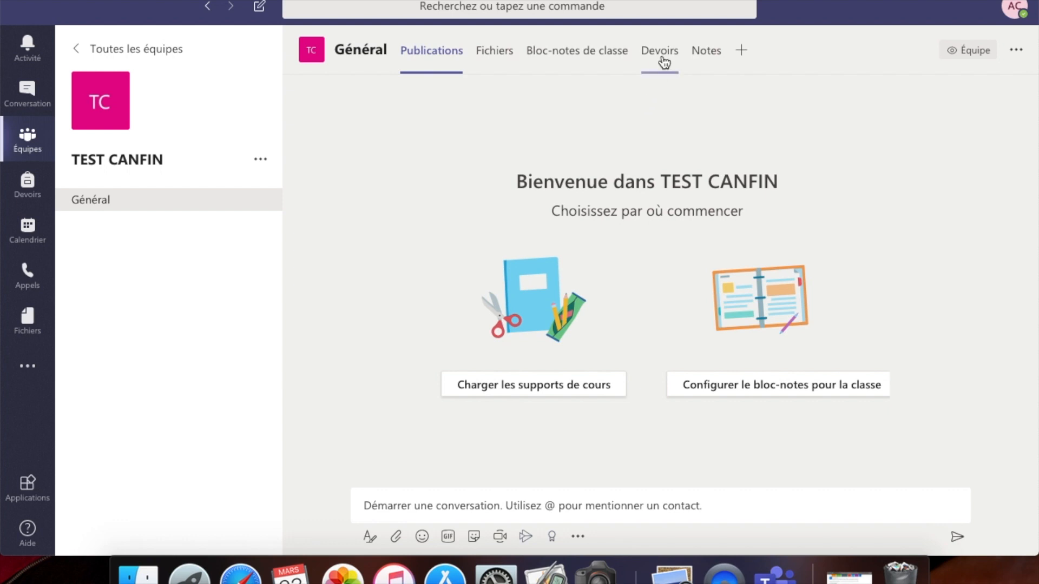
- Open the Supports de cours folder in the Général channel's files and show the Nouveau options
left_click(499, 57)
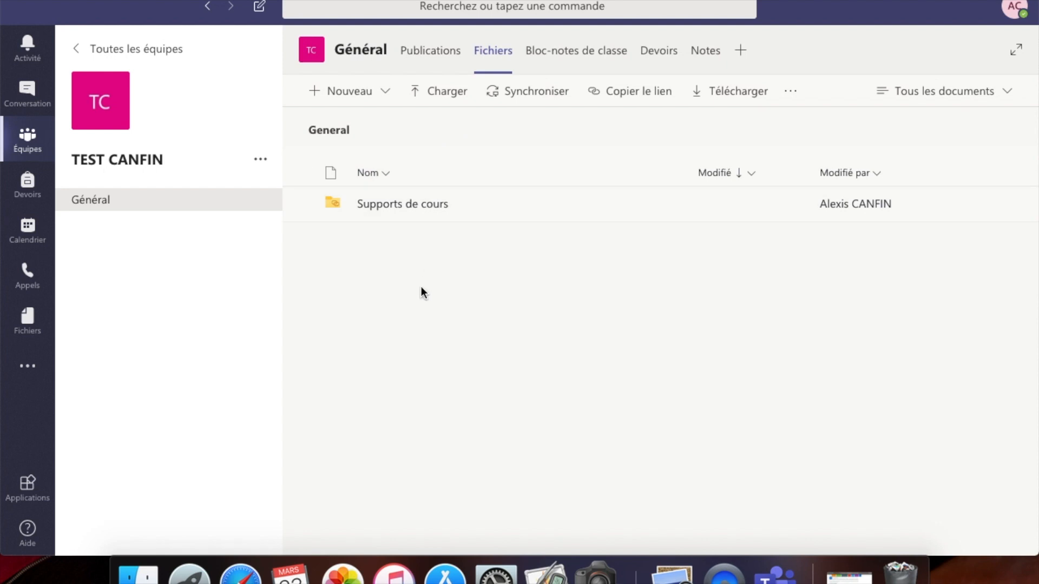
left_click(407, 204)
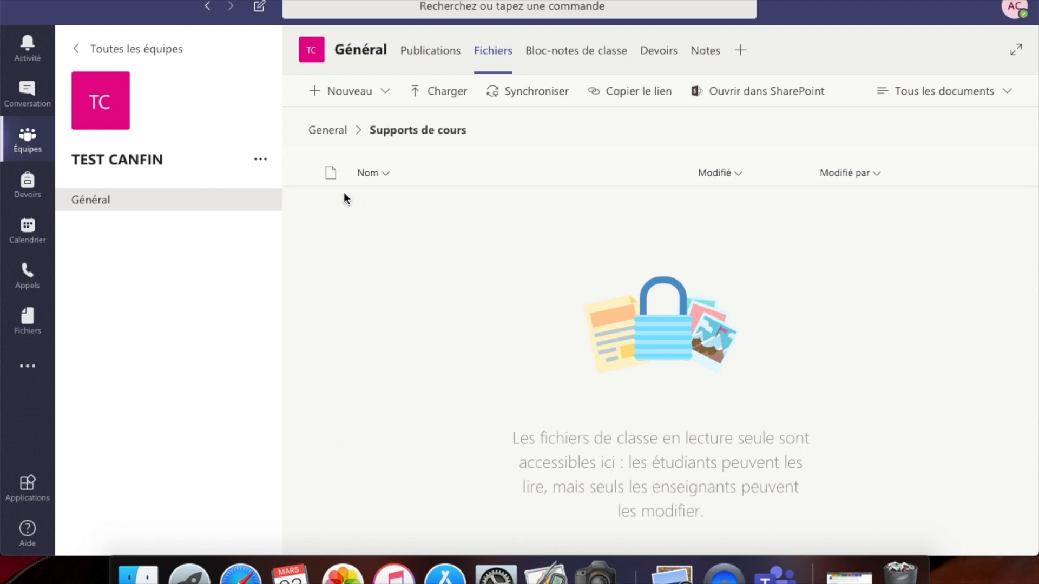
left_click(387, 94)
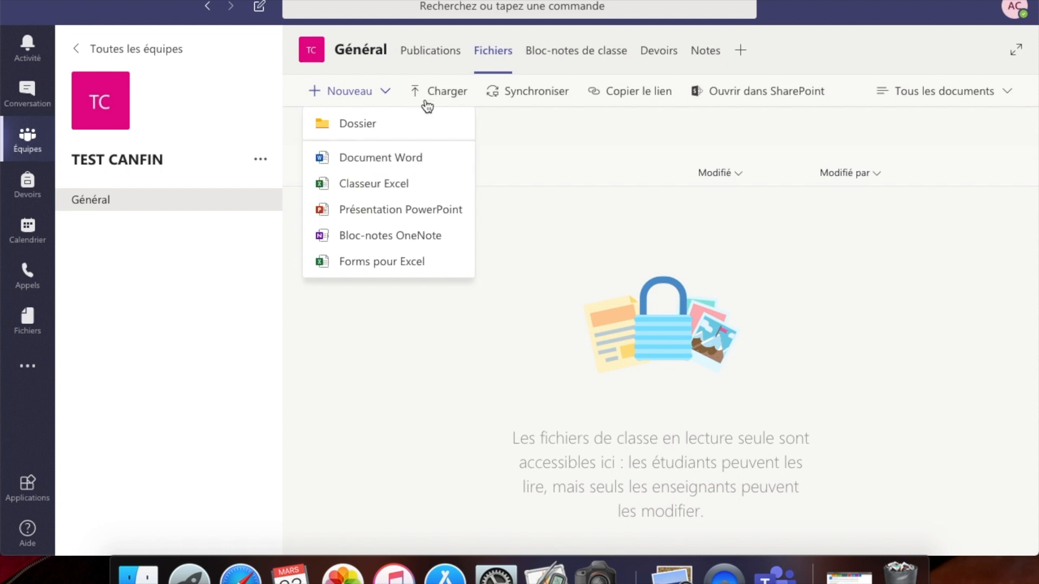
- Begin uploading a file from the computer and browse to Documents > ECOLE
left_click(446, 93)
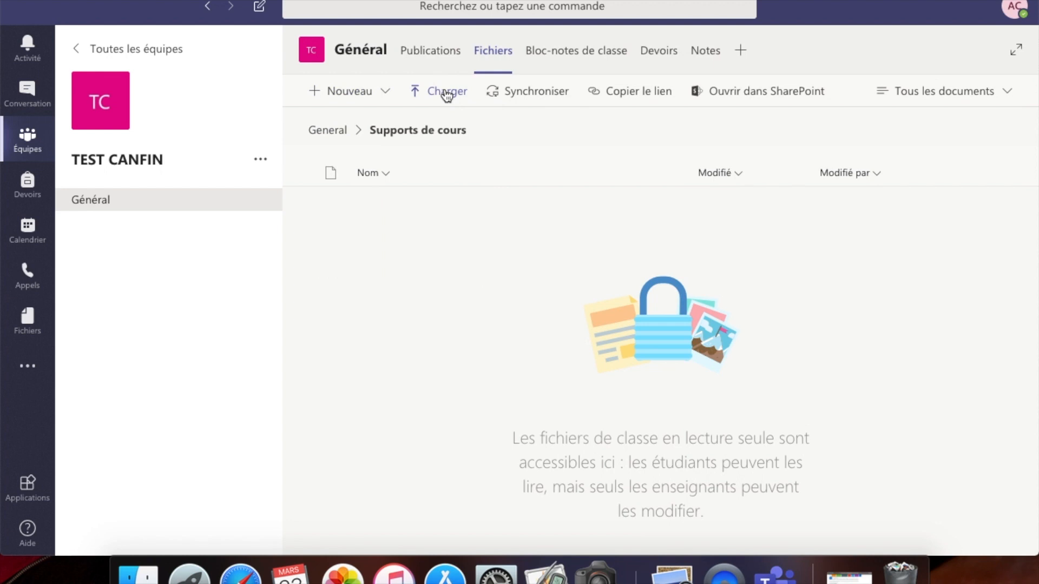
left_click(447, 93)
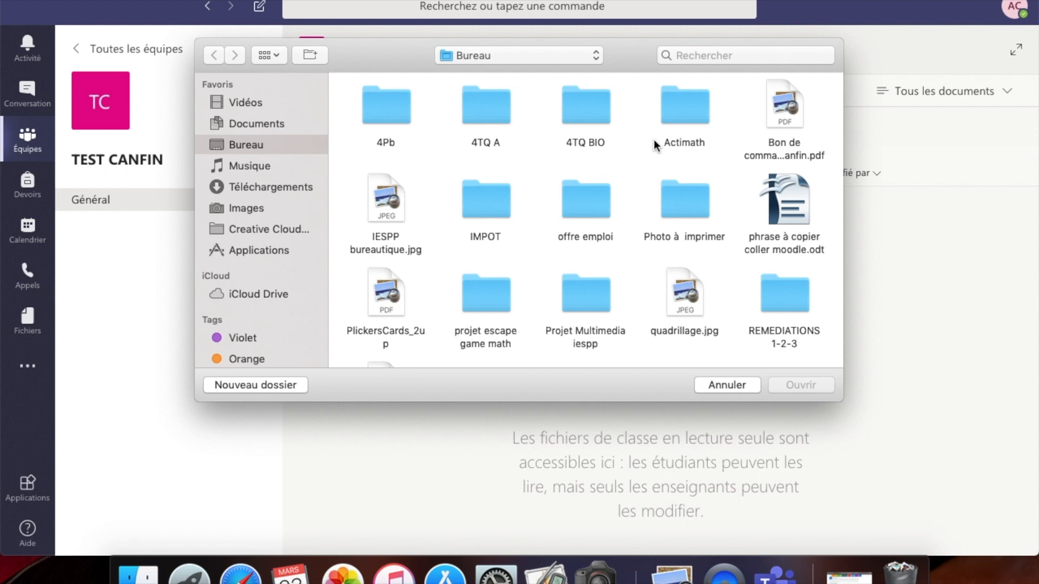
left_click(582, 55)
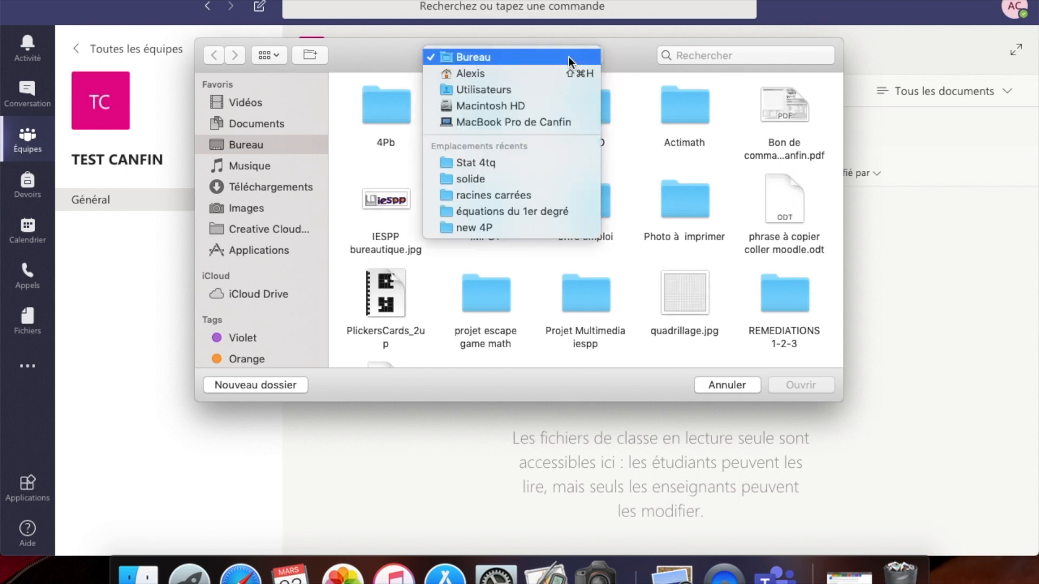
left_click(569, 57)
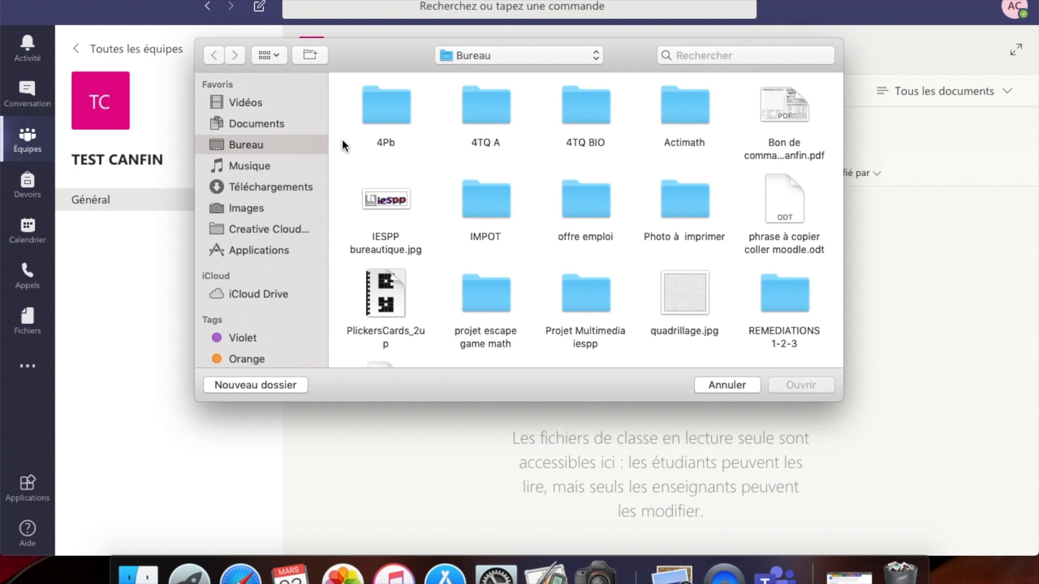
left_click(267, 123)
left_click(800, 110)
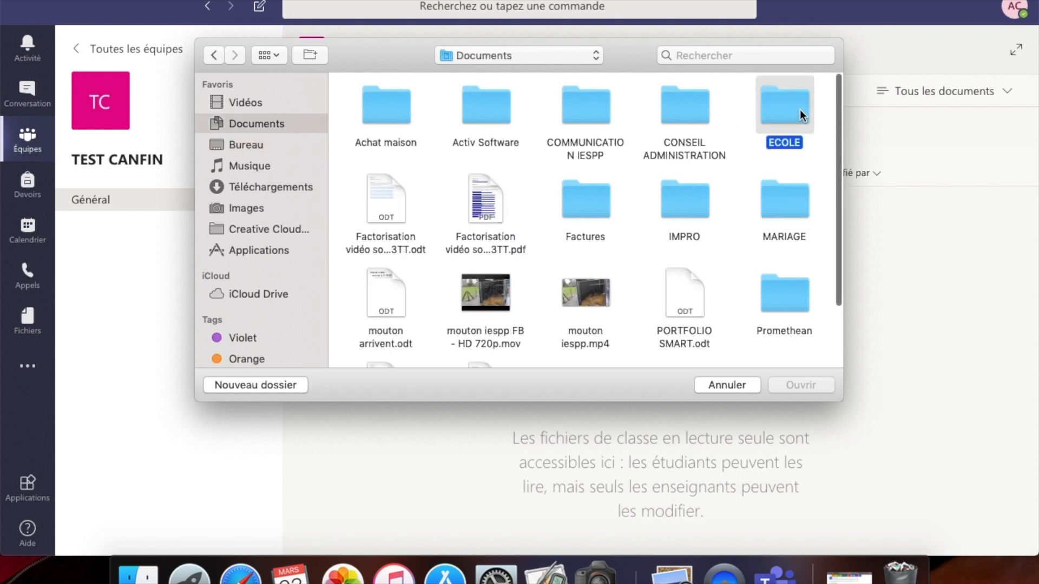
double_click(800, 110)
- Upload cours 4TQ.pdf from Cours > MATH > NOUVEAU COURS > new 4tq > pdf
double_click(684, 117)
double_click(559, 118)
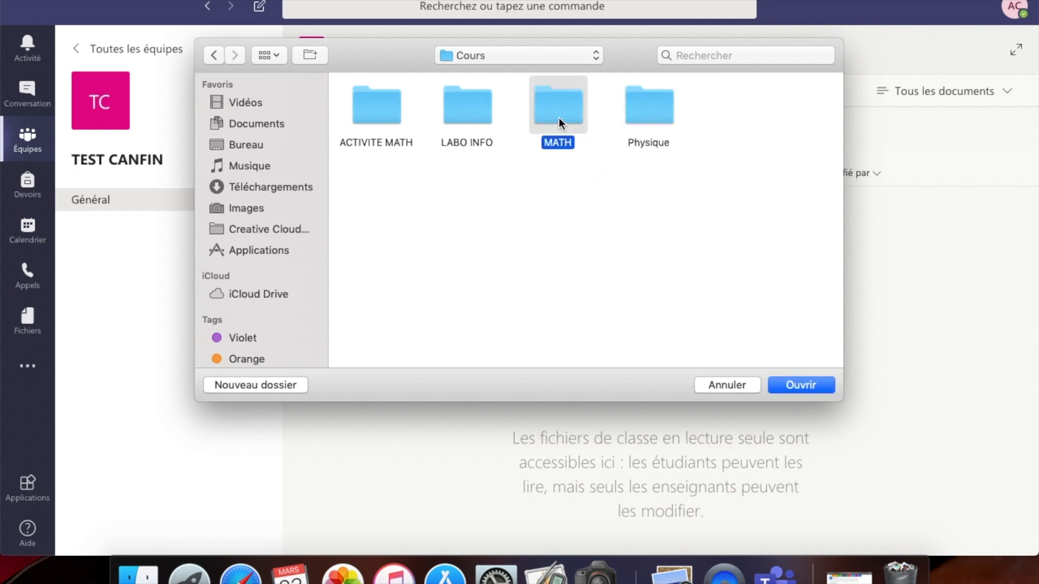
double_click(648, 115)
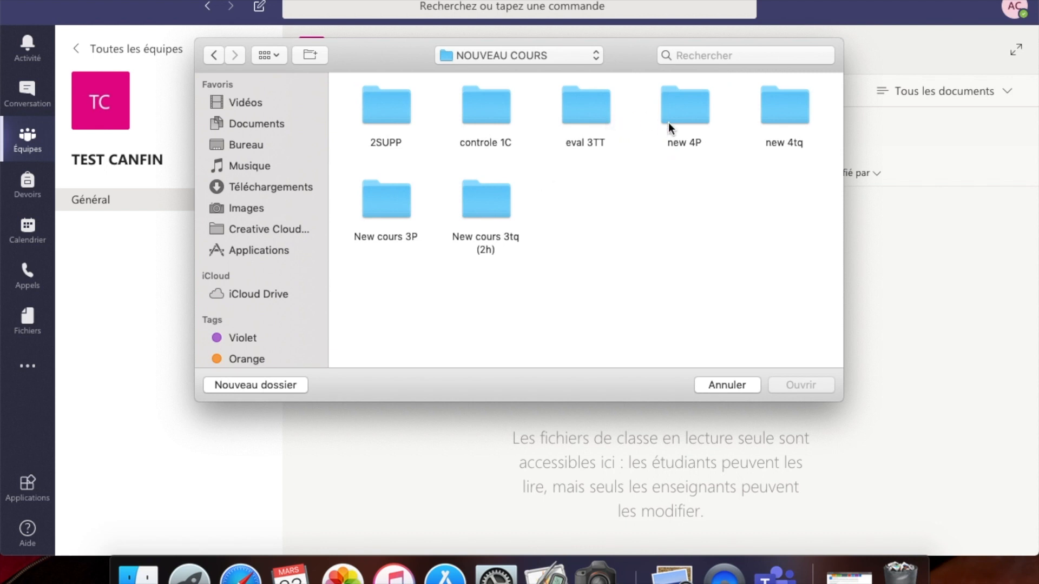
double_click(784, 106)
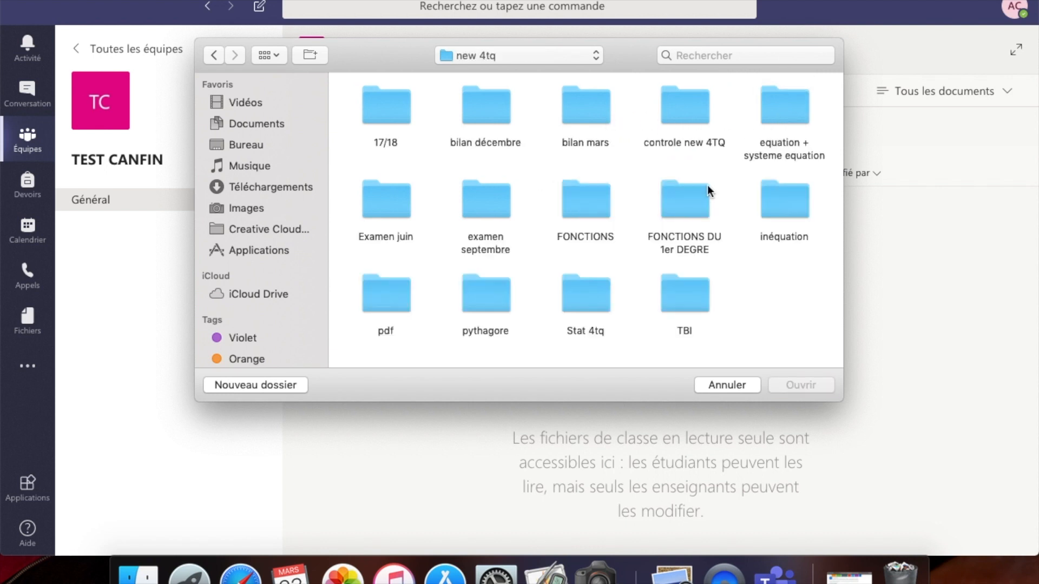
double_click(391, 305)
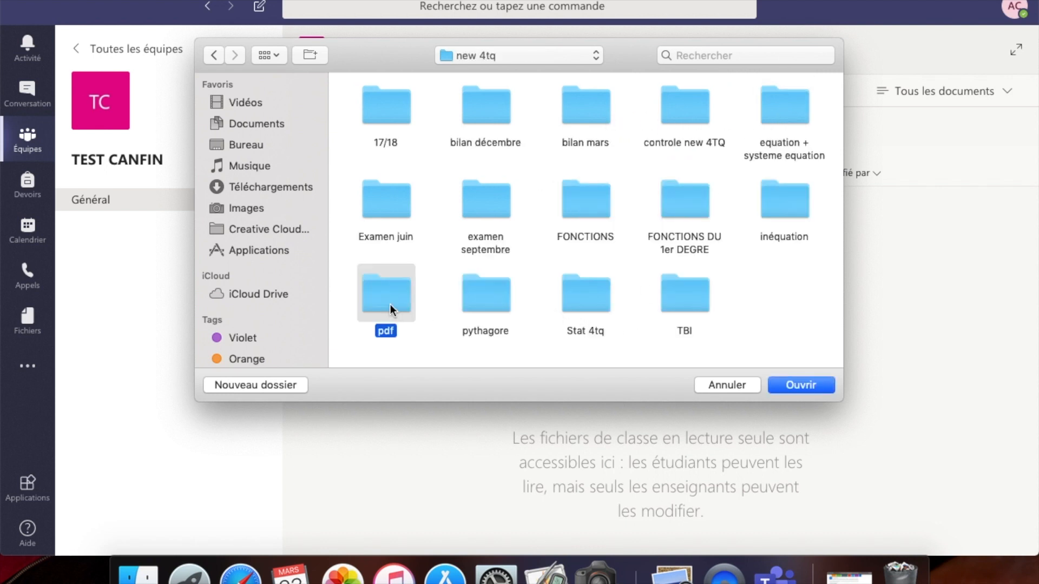
left_click(492, 102)
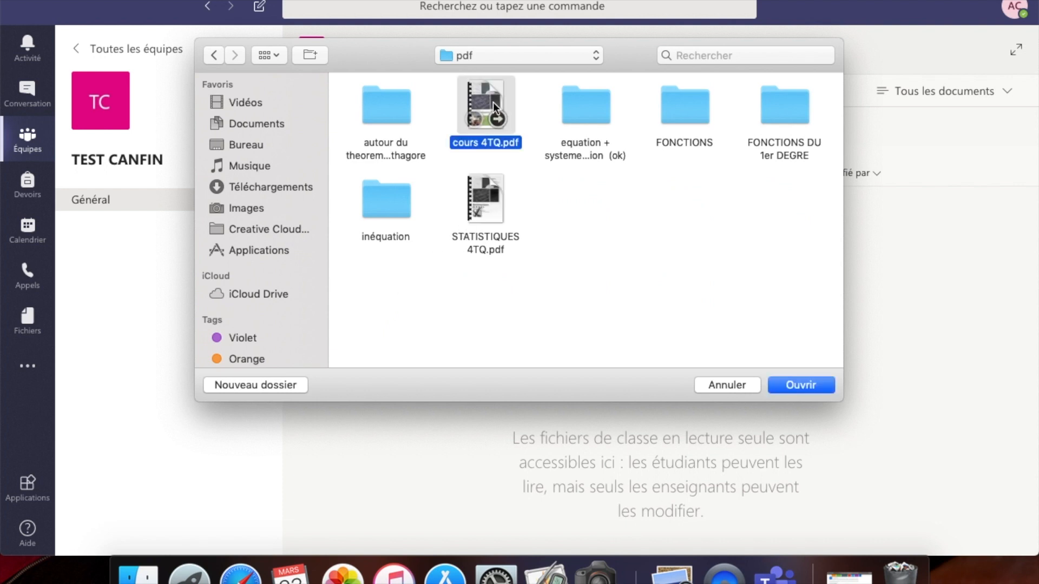
left_click(797, 384)
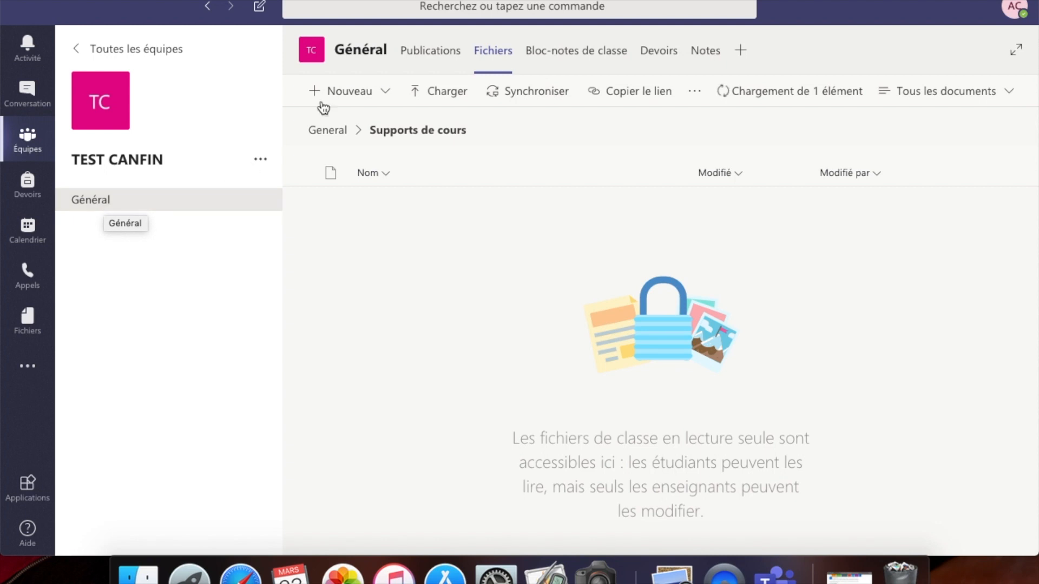
- Reopen Supports de cours and confirm cours 4TQ.pdf (24,9 Mo) finished uploading
left_click(421, 51)
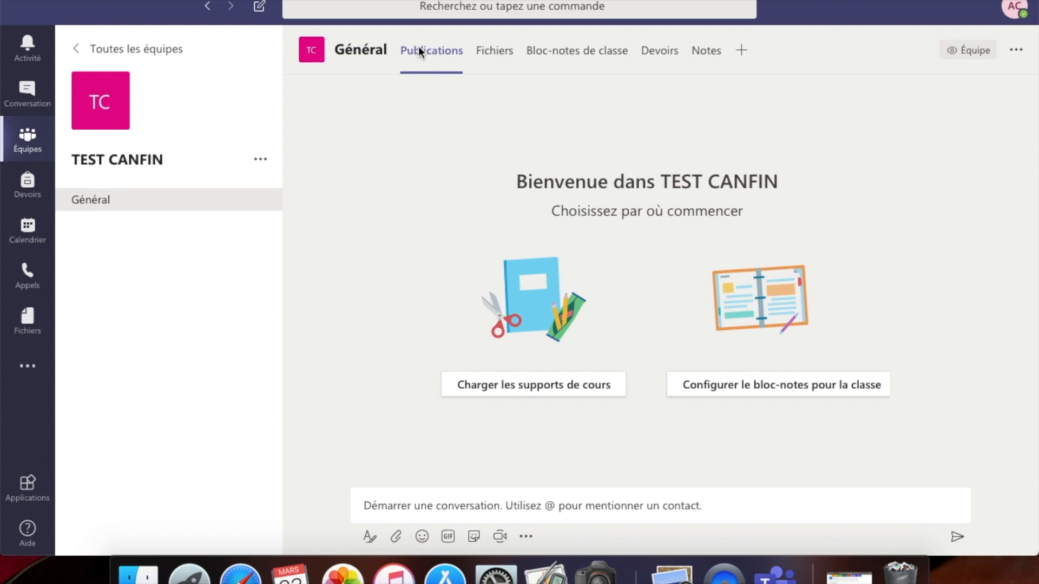
left_click(493, 51)
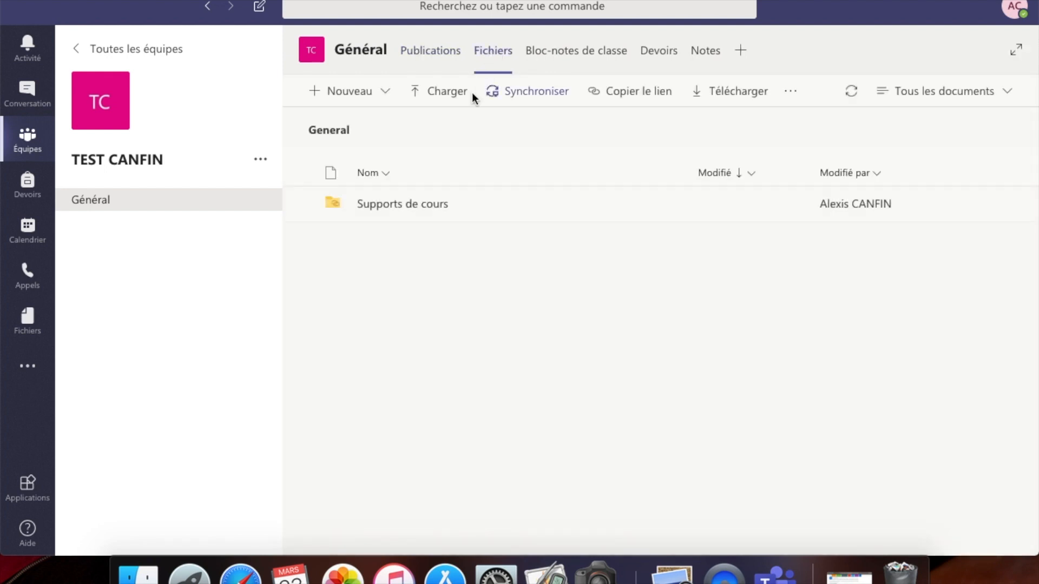
left_click(406, 205)
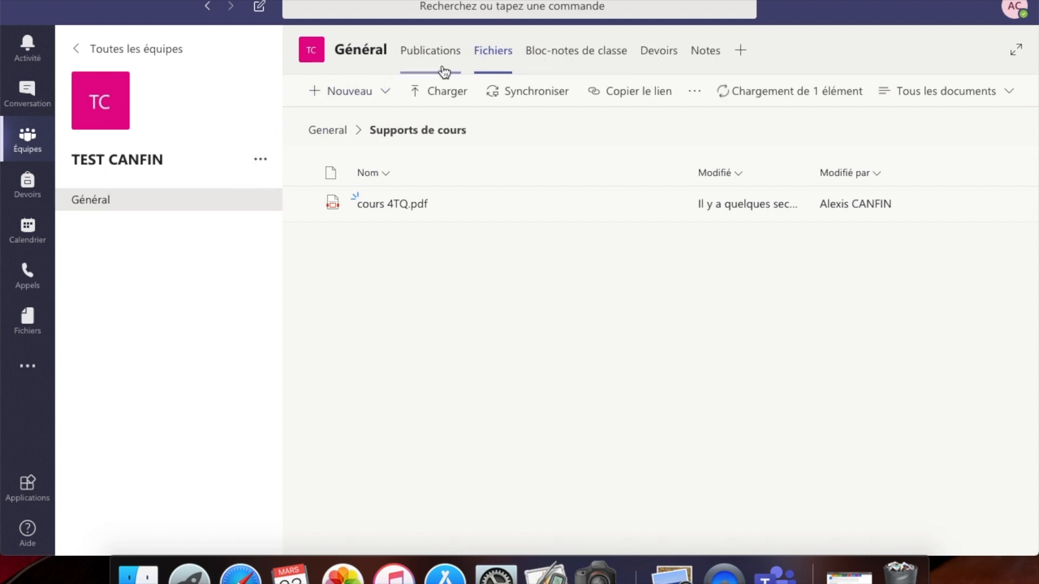
left_click(837, 97)
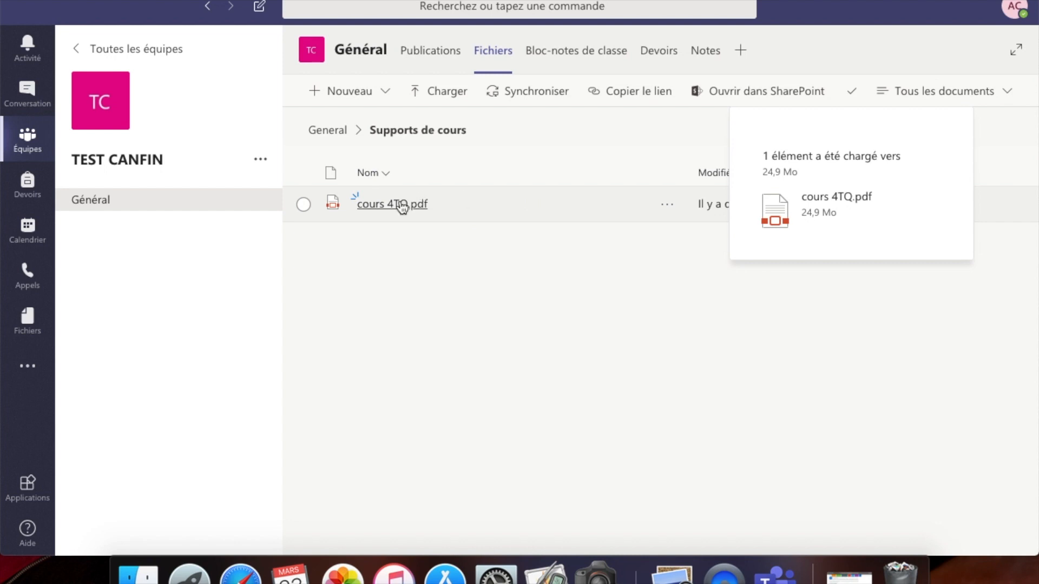
left_click(670, 208)
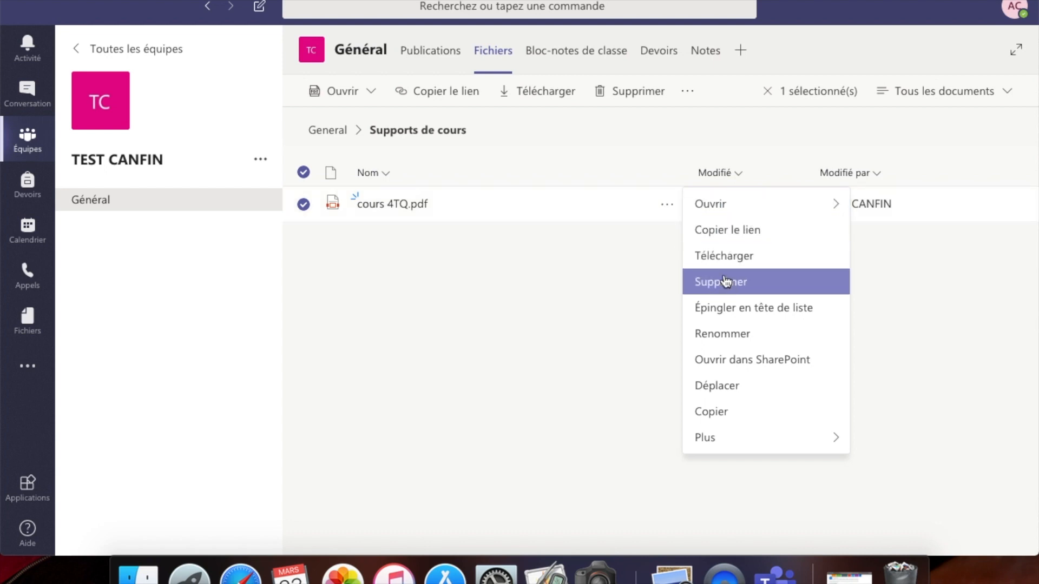
- Rename the uploaded PDF to 'cours vierge'
left_click(724, 337)
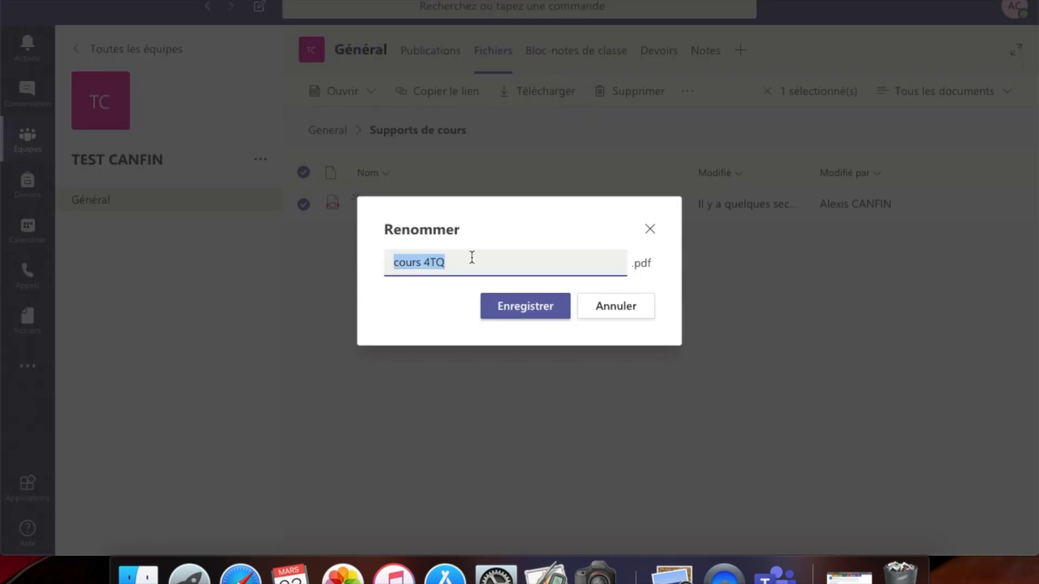
type("cours vierge")
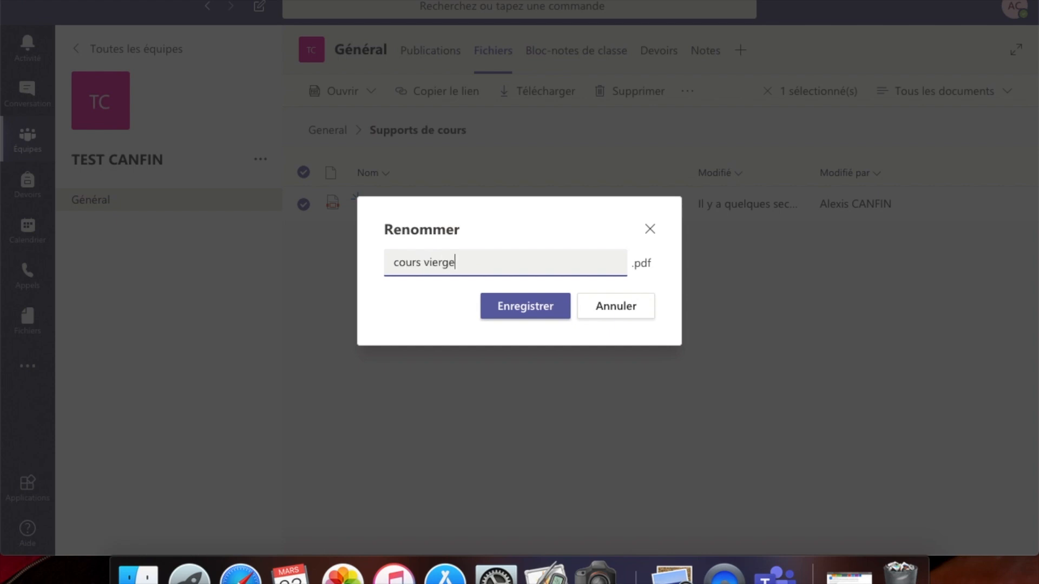
left_click(544, 308)
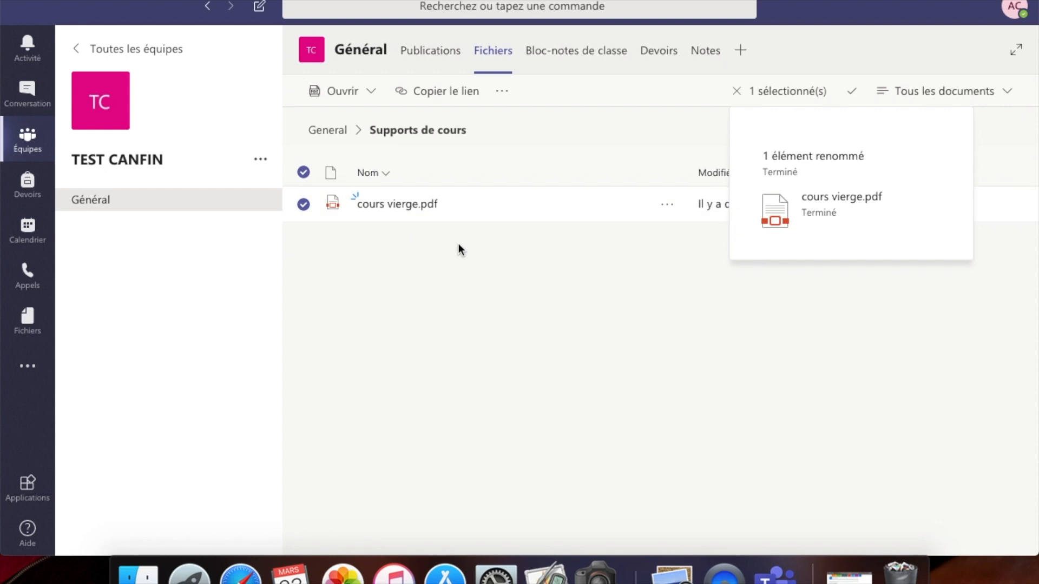
- Preview cours vierge.pdf, scroll through its pages, then close it back to the Général files
left_click(379, 205)
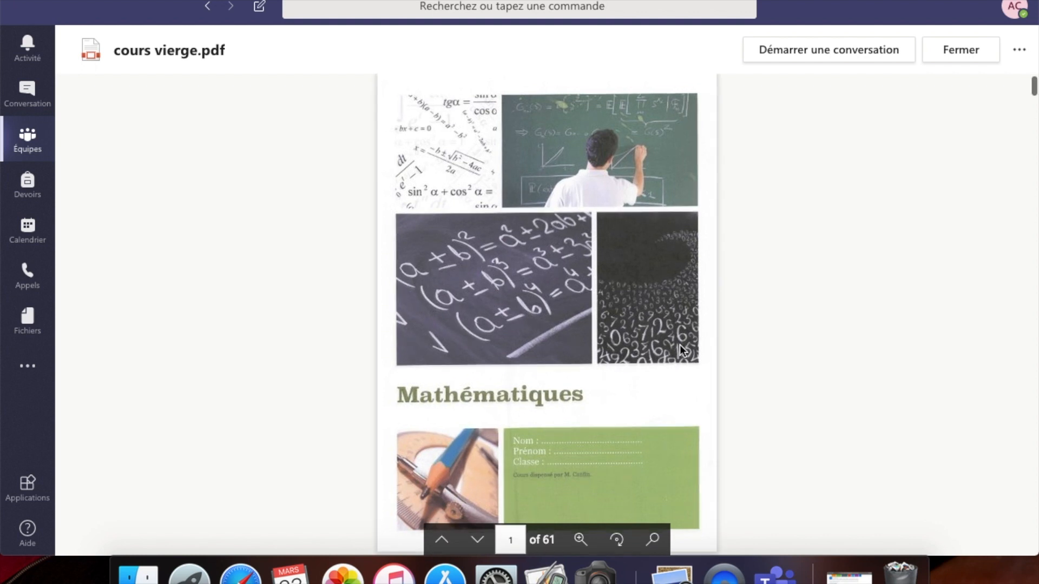
scroll(595, 354, "down", 3)
scroll(595, 352, "down", 15)
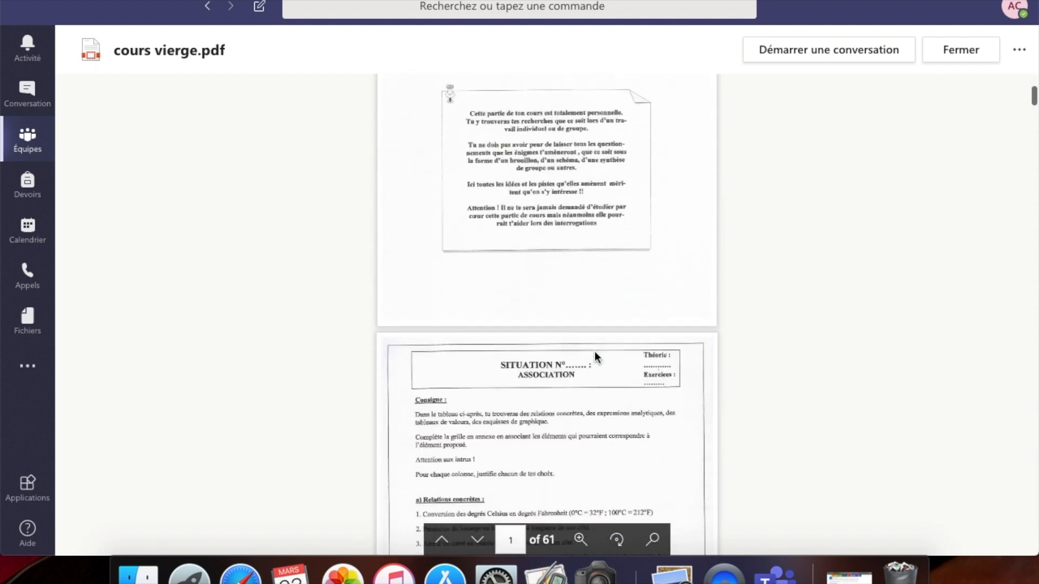
left_click(33, 143)
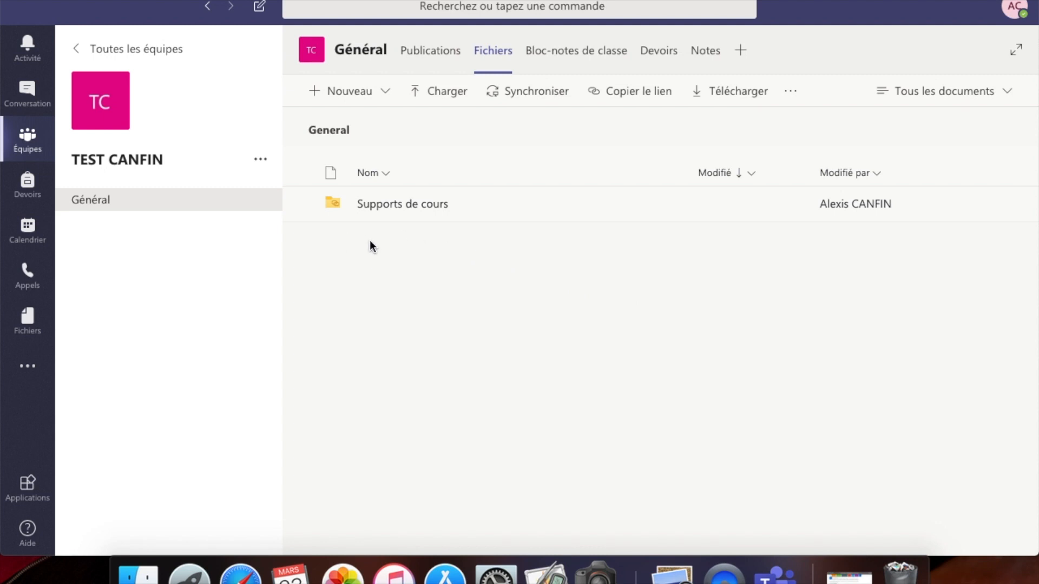
- Dismiss the Nouveau item list without creating anything and show the Général Publications welcome page
right_click(387, 258)
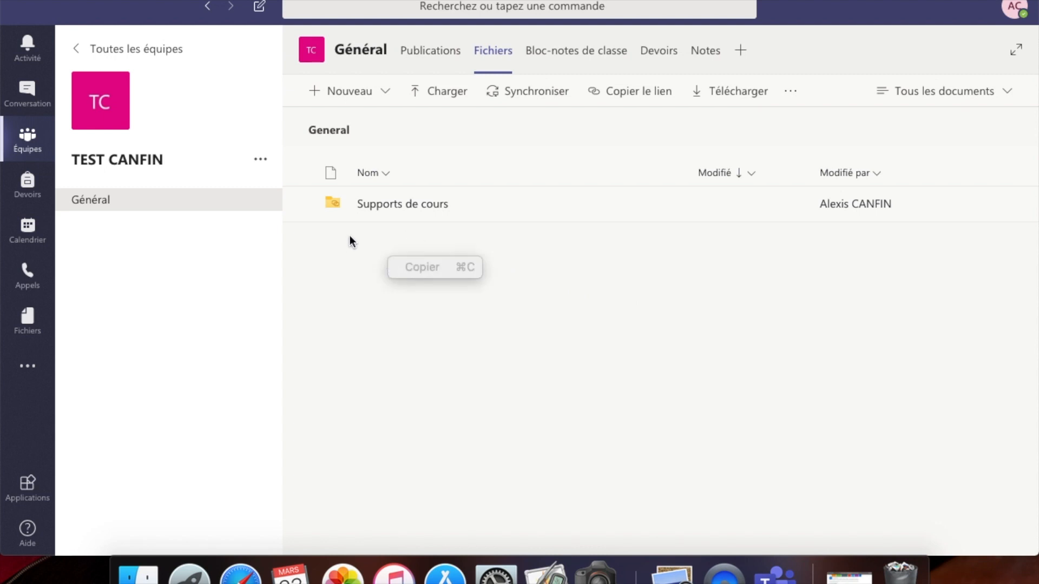
left_click(386, 92)
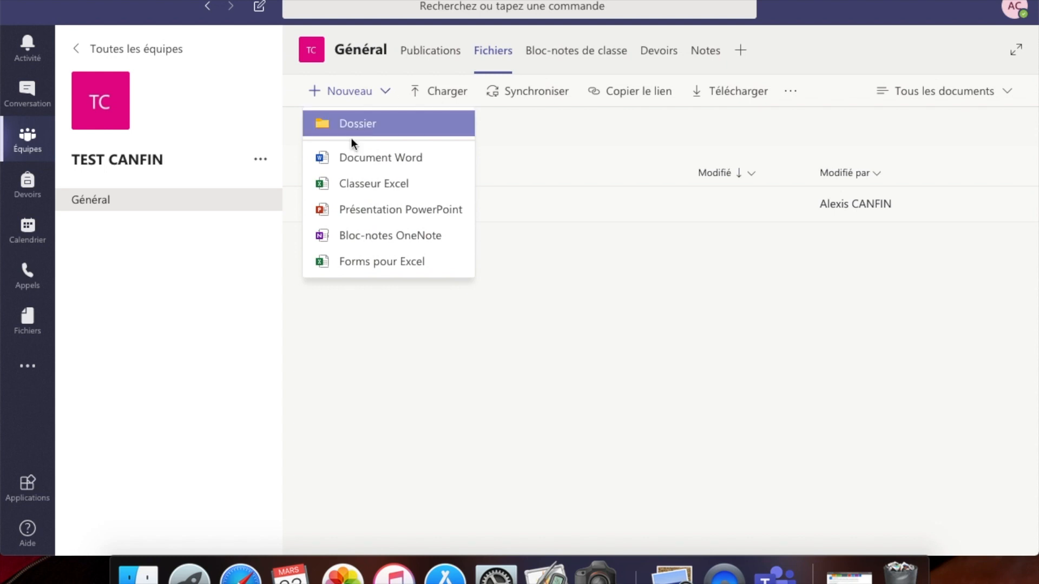
left_click(411, 333)
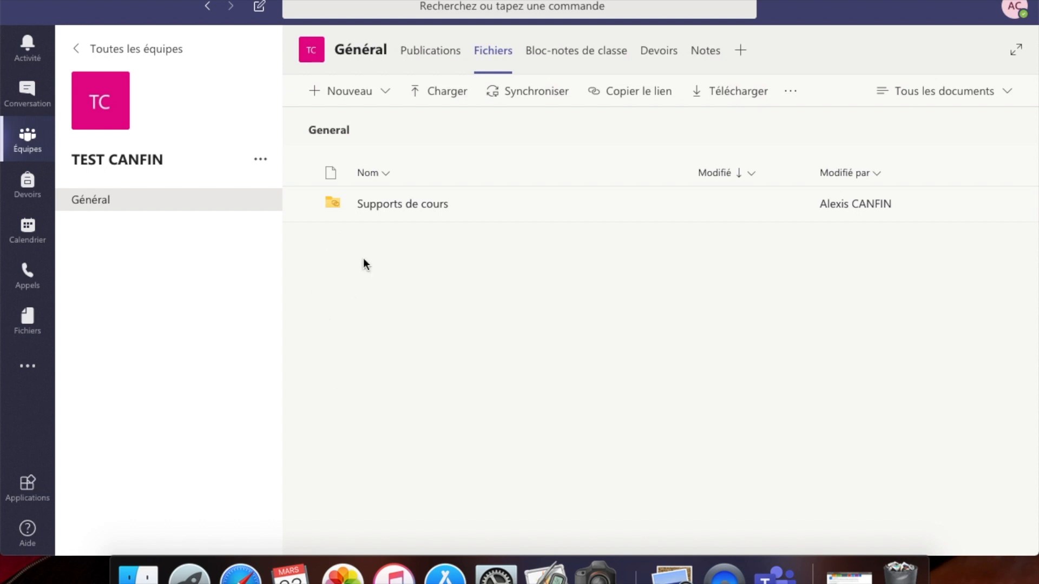
left_click(441, 61)
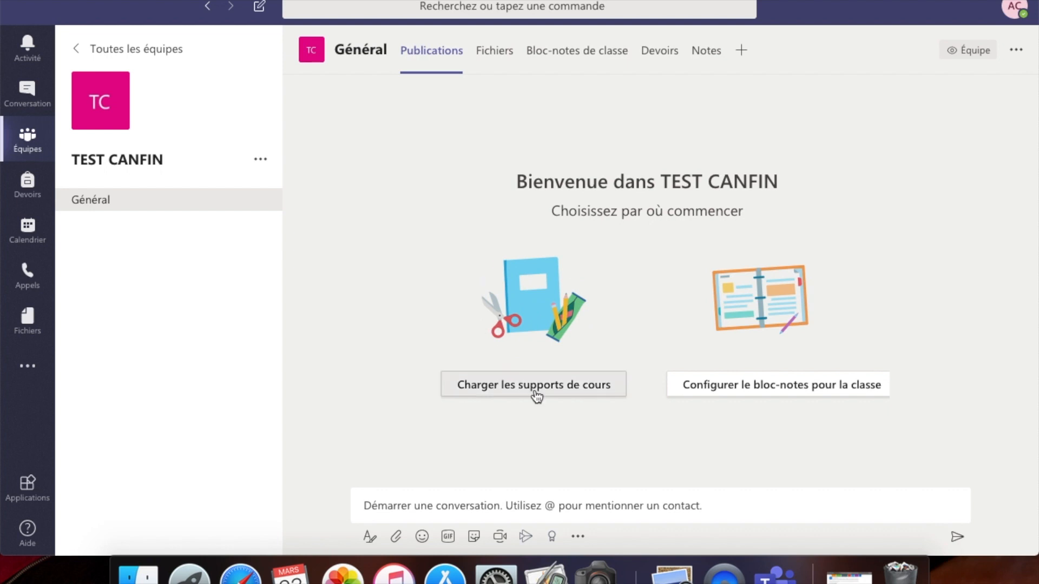
- Go to the Devoirs tab and start a new assignment via Créer > Affectation
left_click(501, 50)
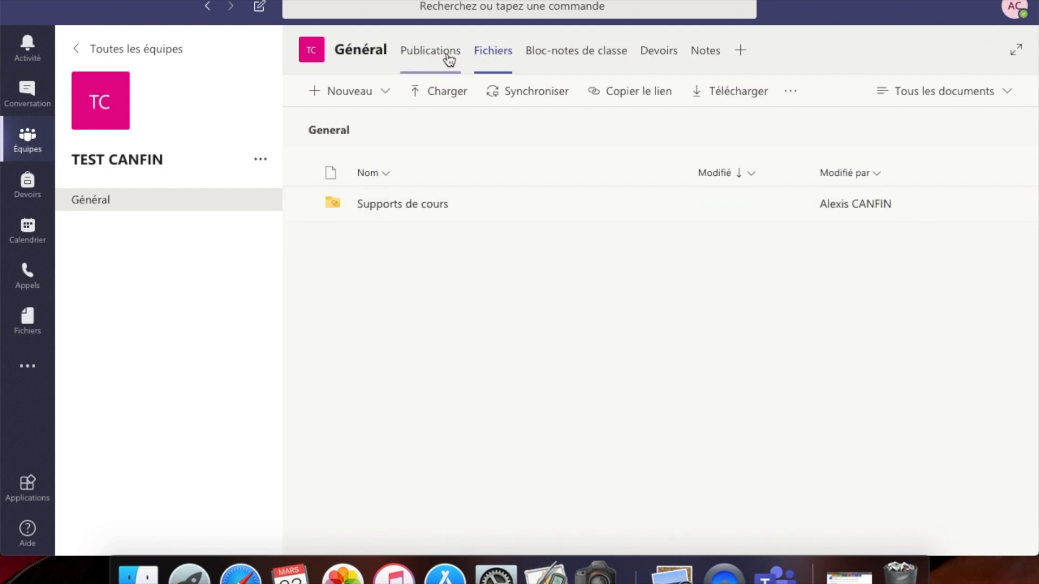
left_click(661, 59)
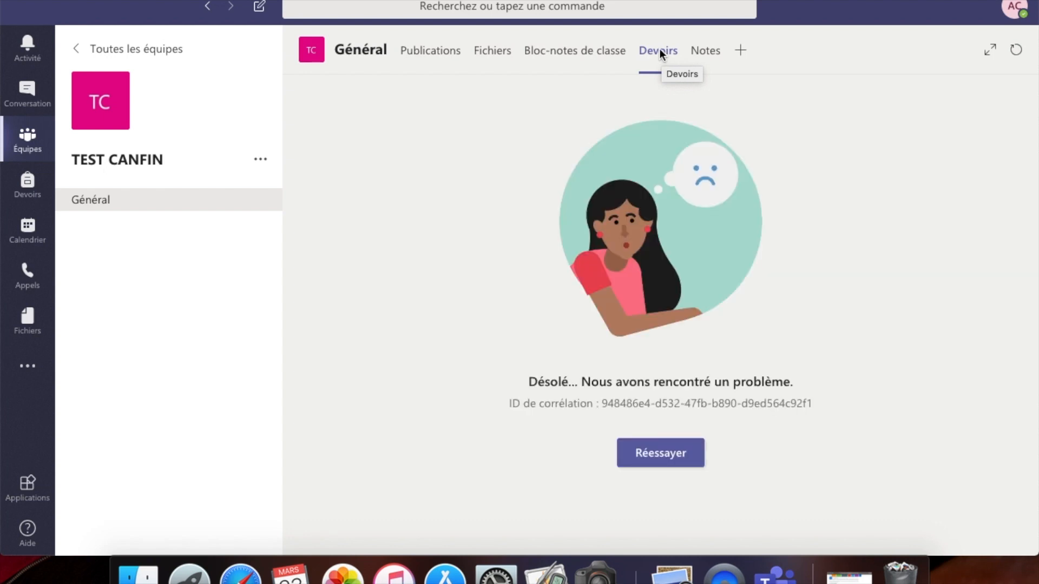
left_click(449, 53)
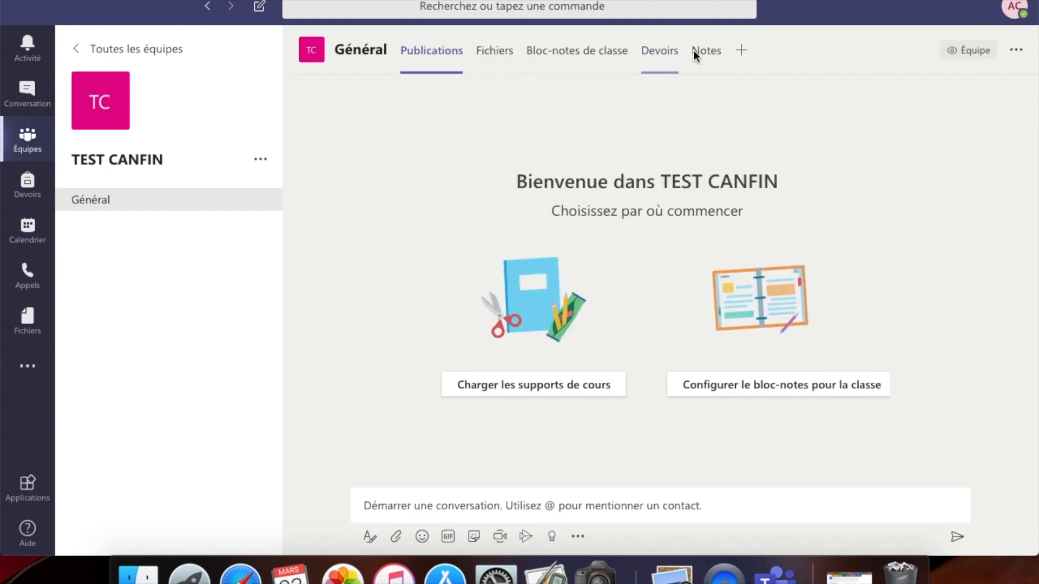
left_click(661, 53)
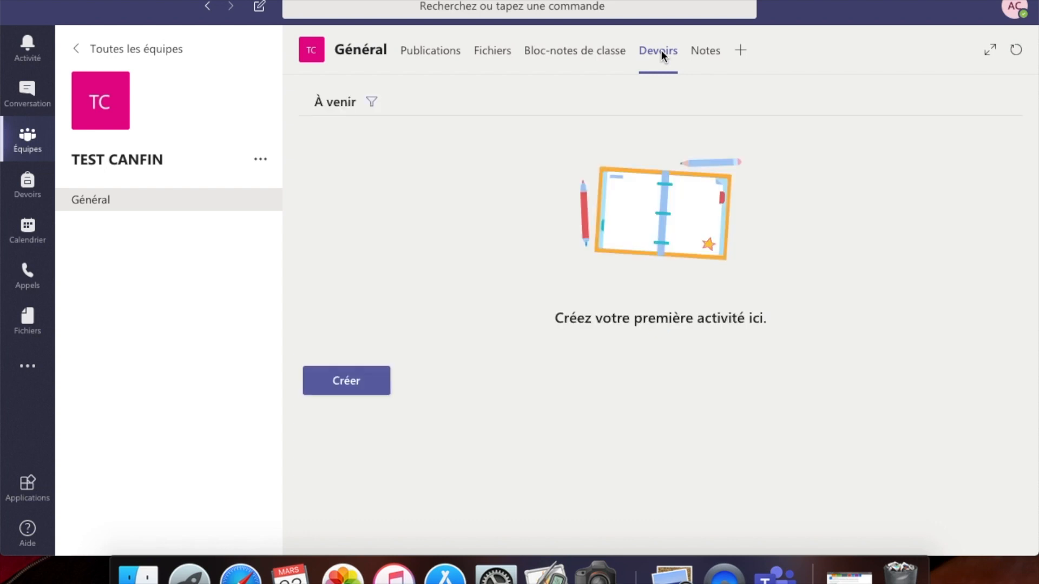
left_click(354, 388)
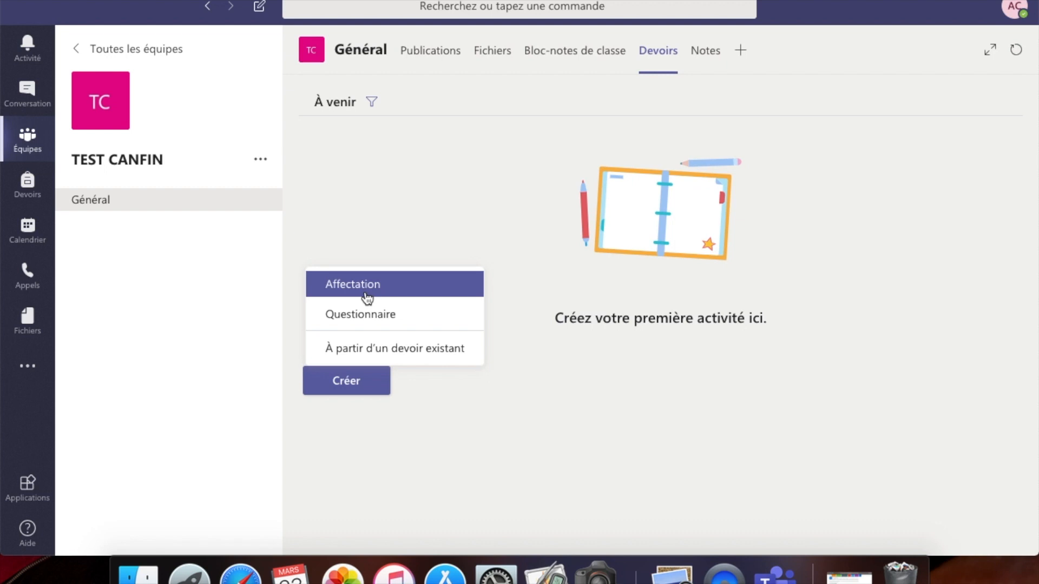
left_click(367, 297)
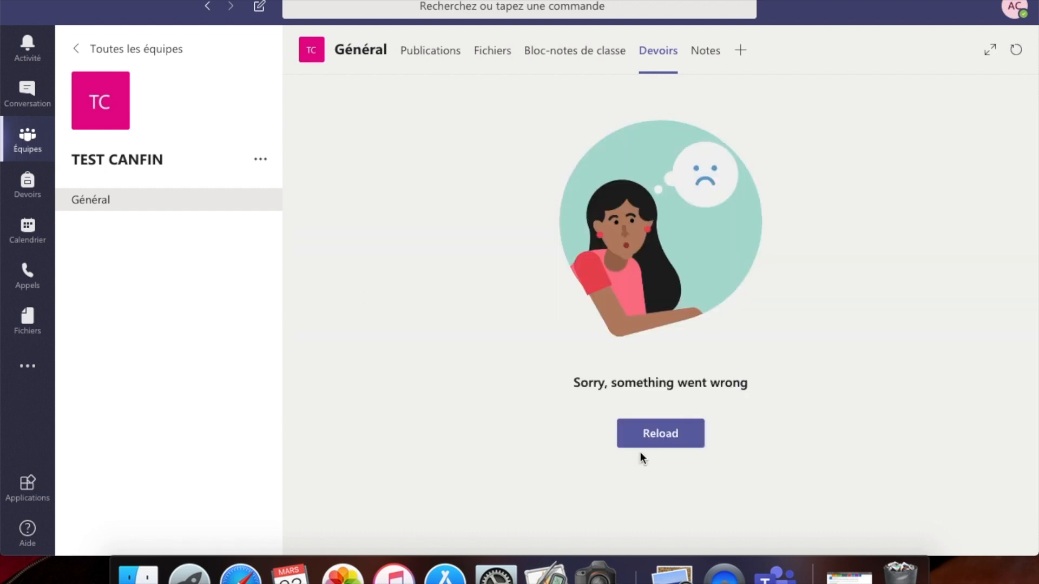
- Reload after the loading error and retry Créer > Affectation, reloading again to reach the form
left_click(645, 433)
left_click(431, 56)
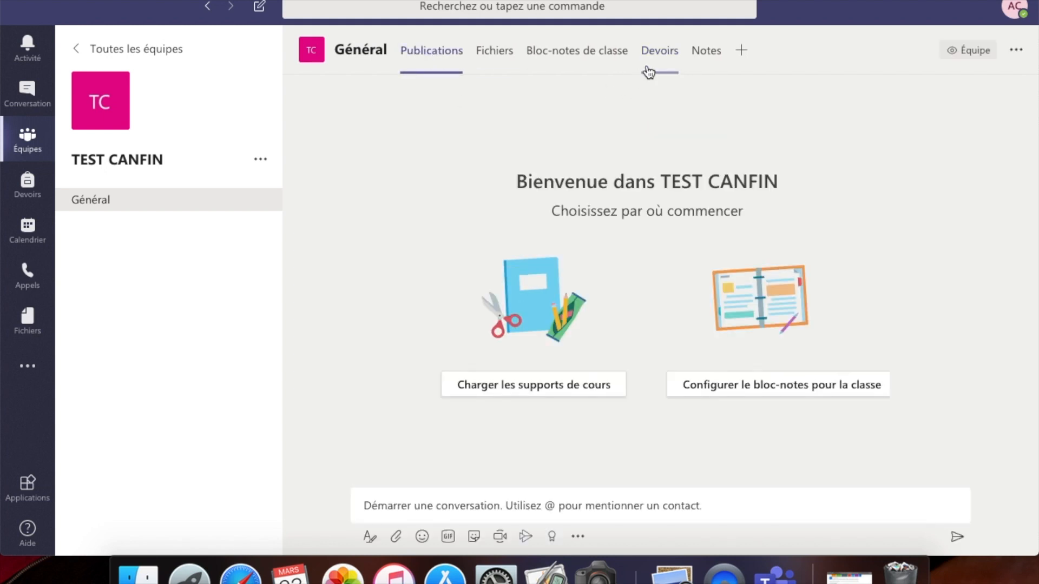
left_click(660, 53)
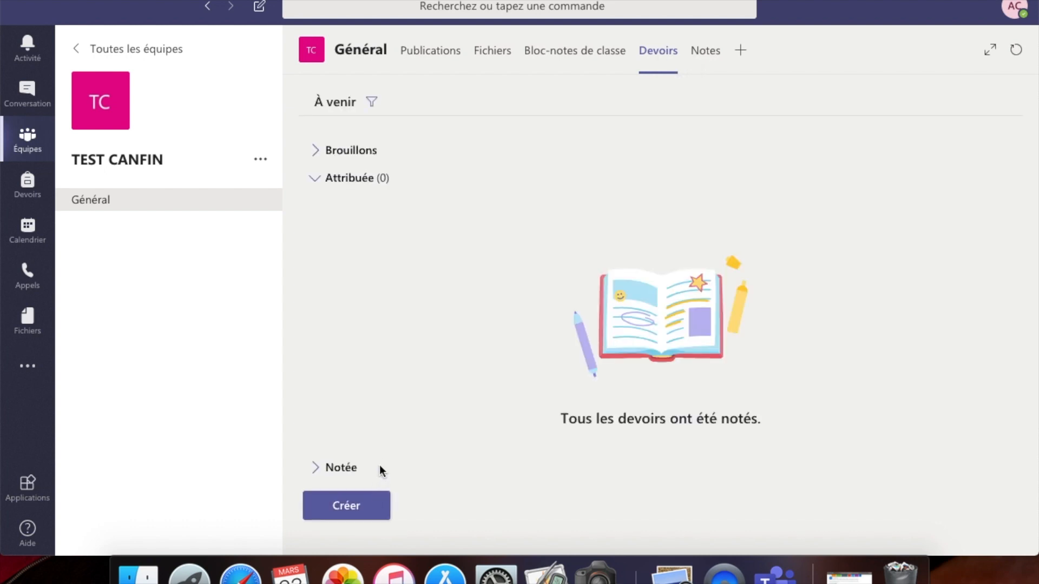
left_click(362, 508)
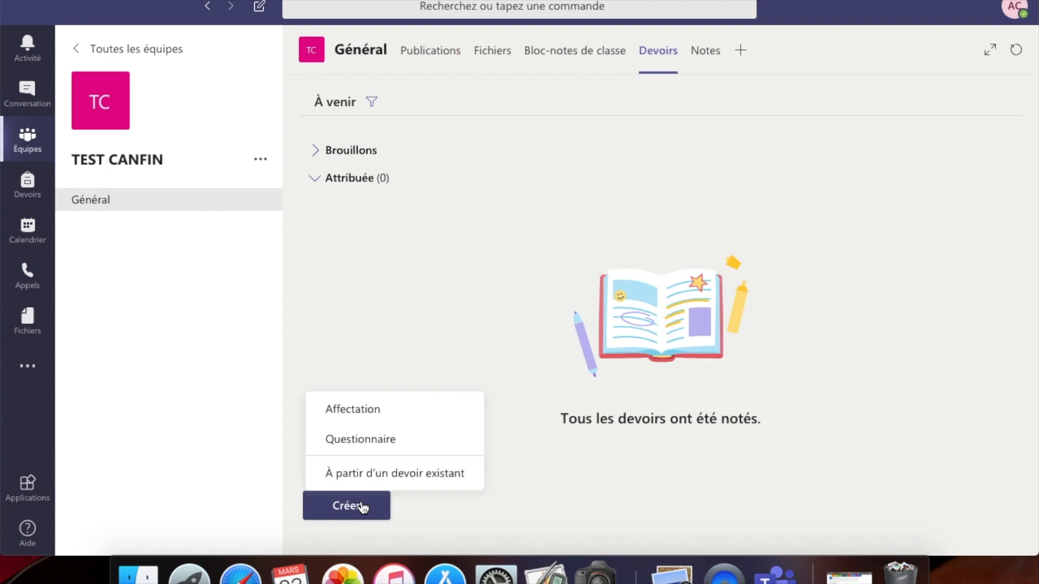
left_click(357, 410)
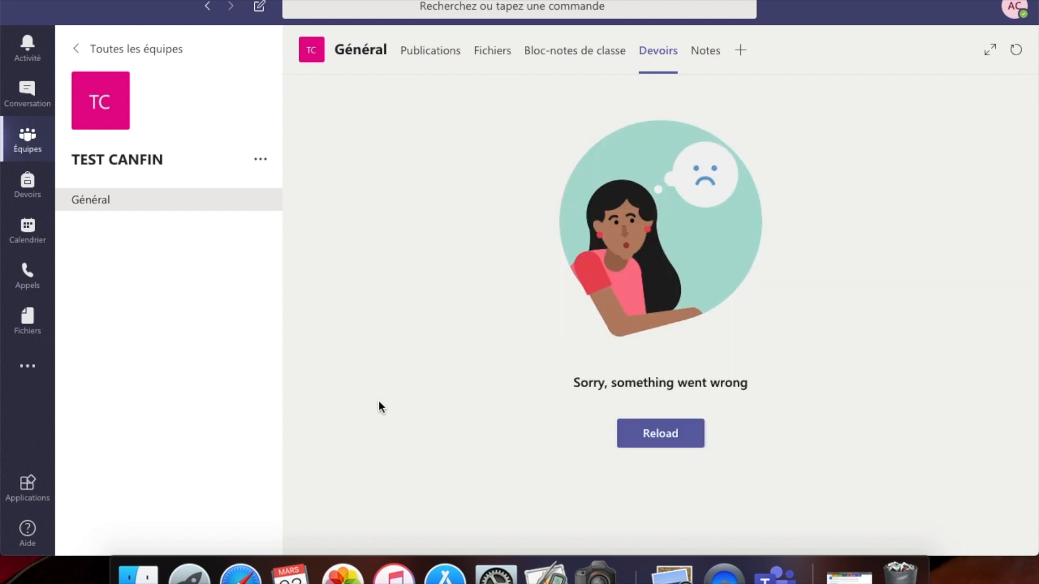
left_click(656, 432)
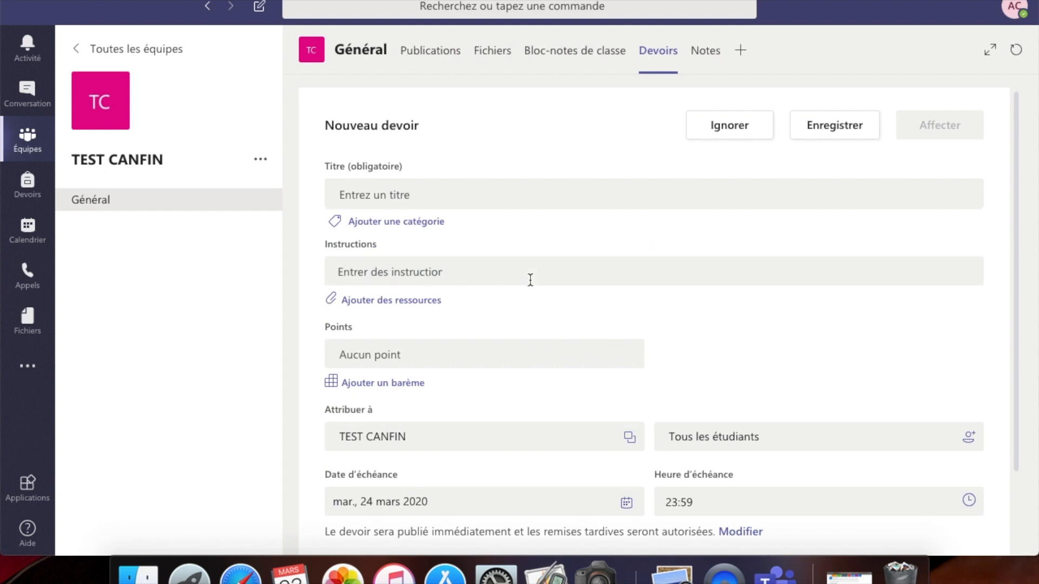
- Title the assignment DEVOIR TEST and add the instructions BLABLABLA
left_click(403, 193)
type("TETS")
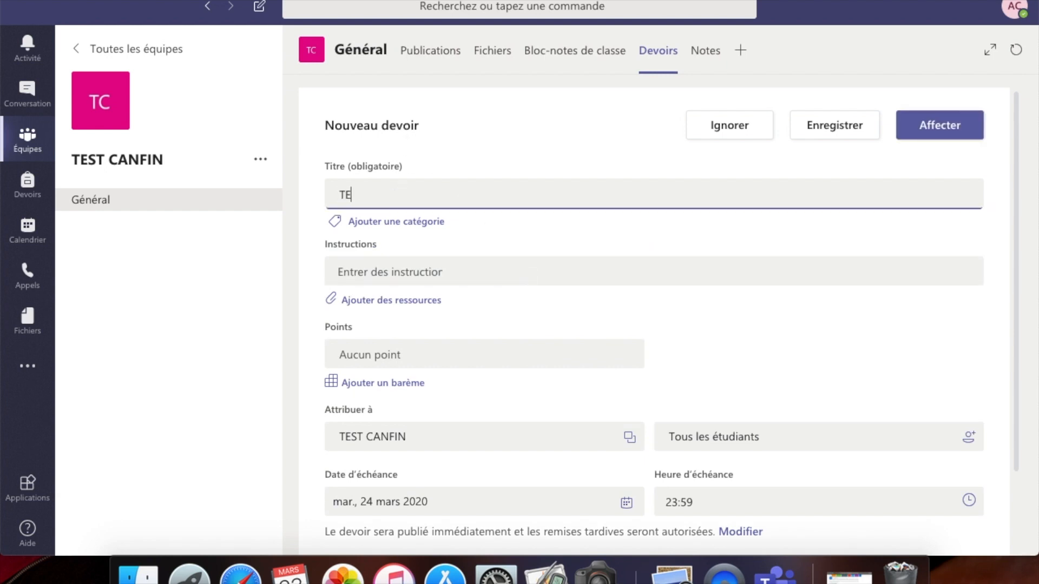
key("BackSpace")
key("BackSpace")
key("BackSpace")
key("BackSpace")
type("DEVOIR")
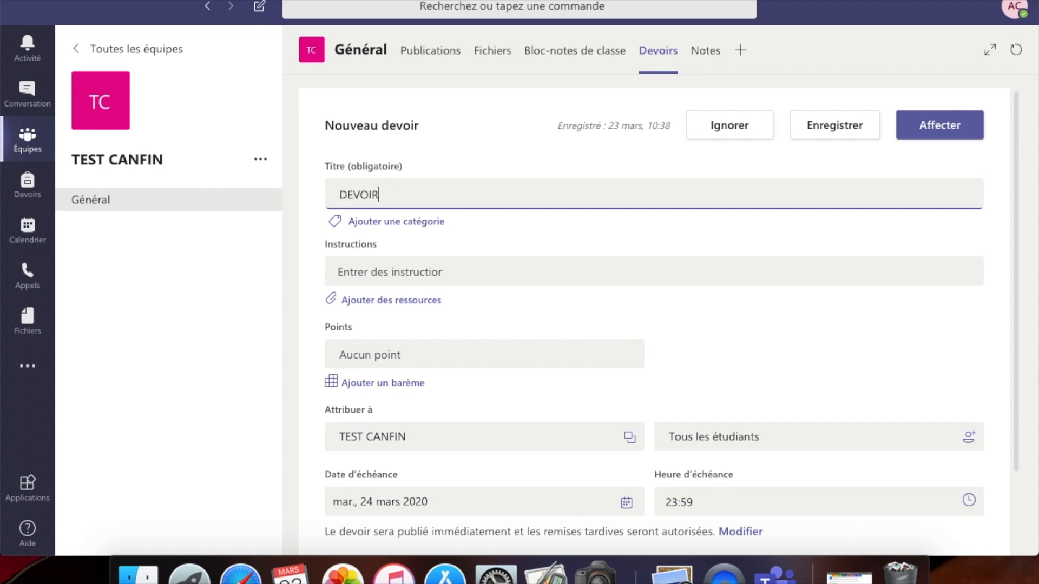
type(" TEST")
left_click(417, 270)
type("BL")
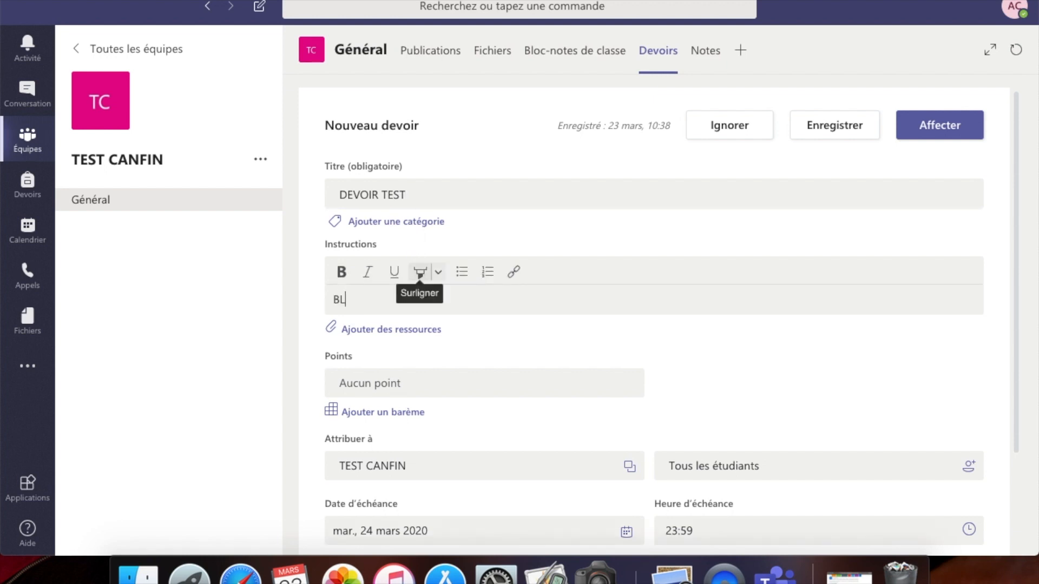
type("ABLABLA")
- Enter then clear 20 points so the assignment stays ungraded, and open Ajouter des ressources
left_click(465, 388)
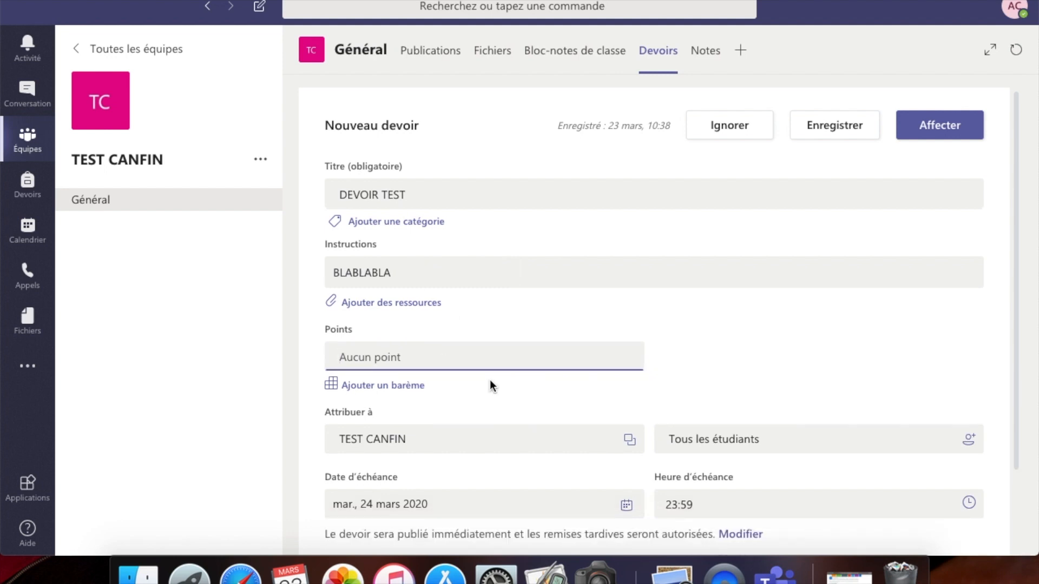
scroll(501, 354, "down", 2)
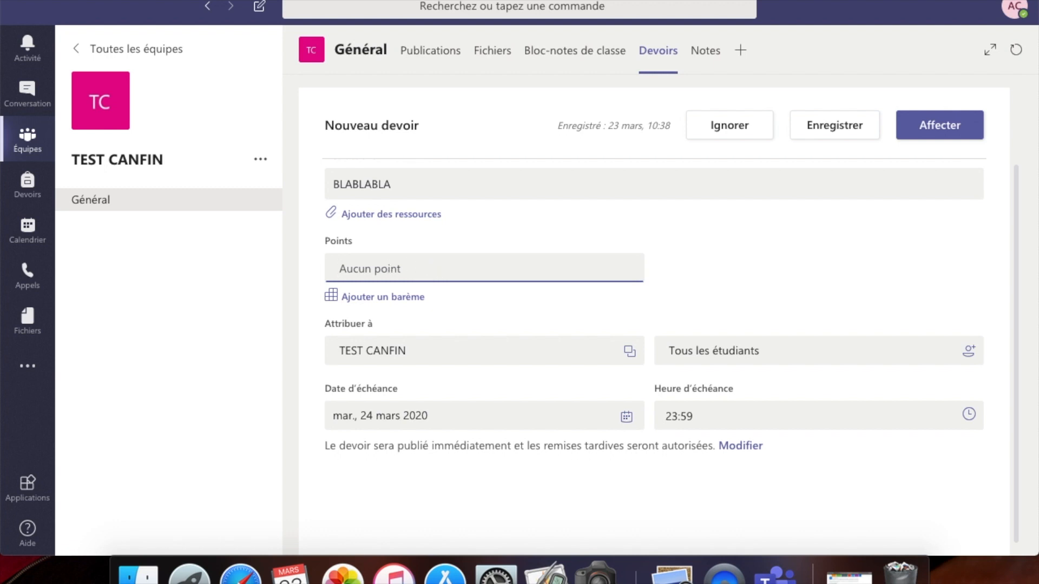
type("20")
key("BackSpace")
key("BackSpace")
left_click(410, 216)
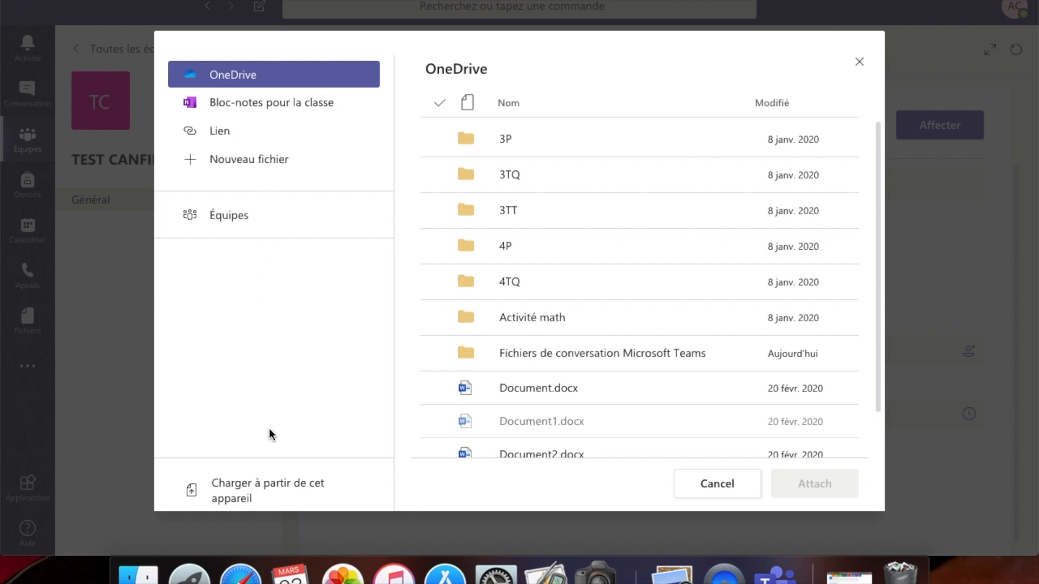
- Upload fonction du premier degré.pdf from NOUVEAU COURS > new 4P on this device as a resource
left_click(297, 500)
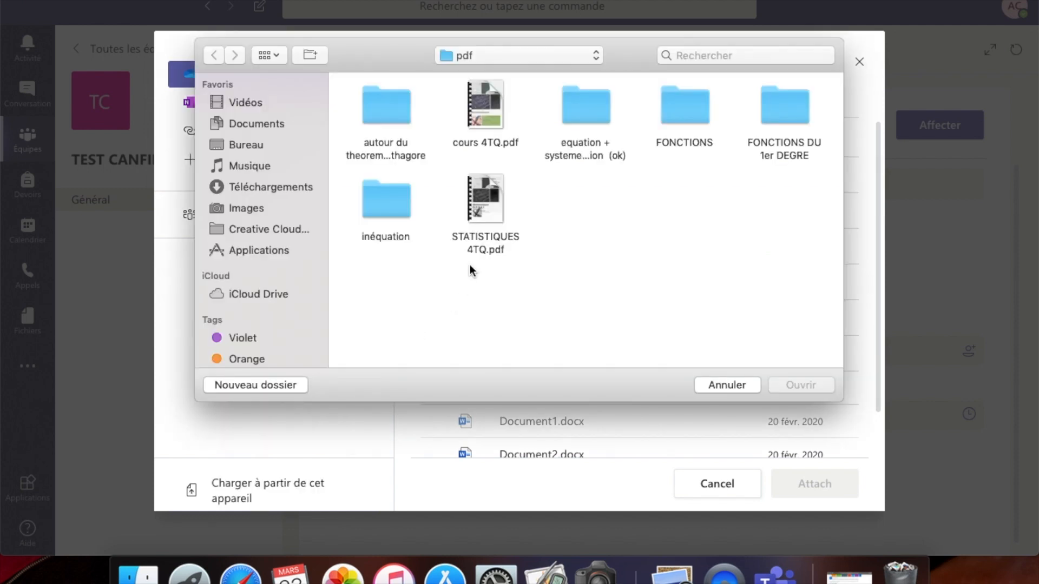
left_click(498, 57)
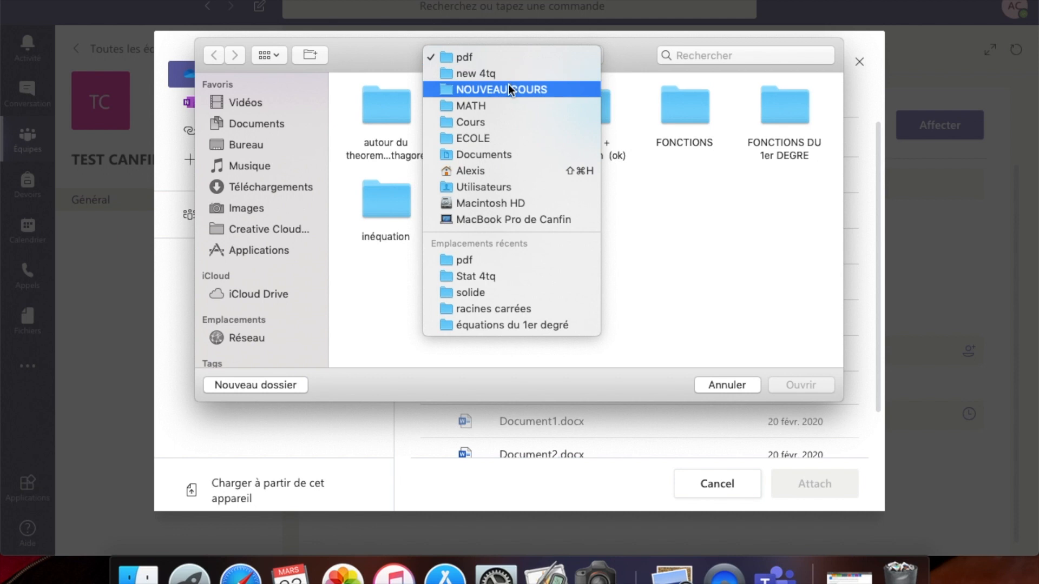
left_click(508, 89)
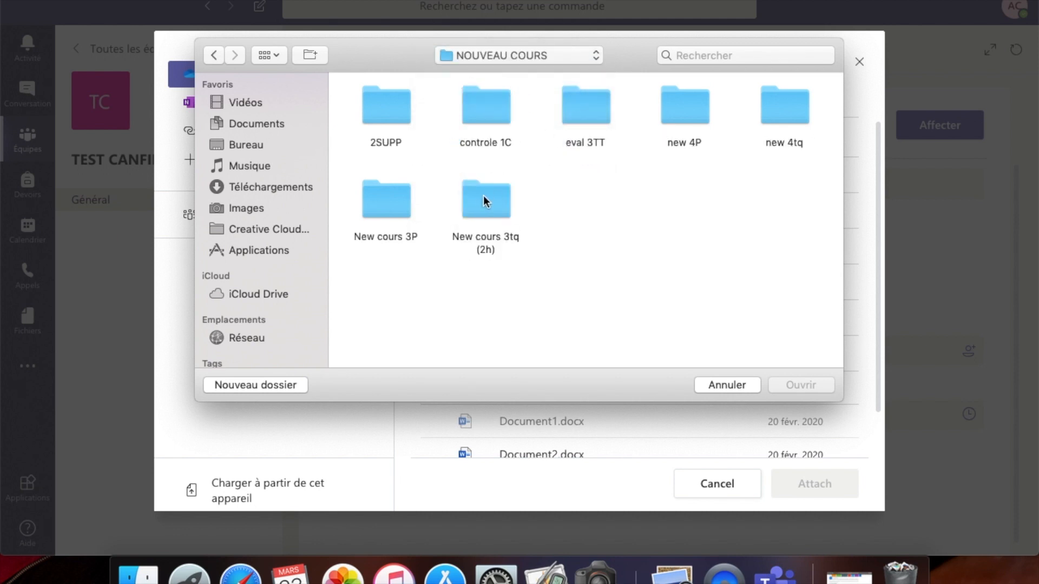
double_click(685, 97)
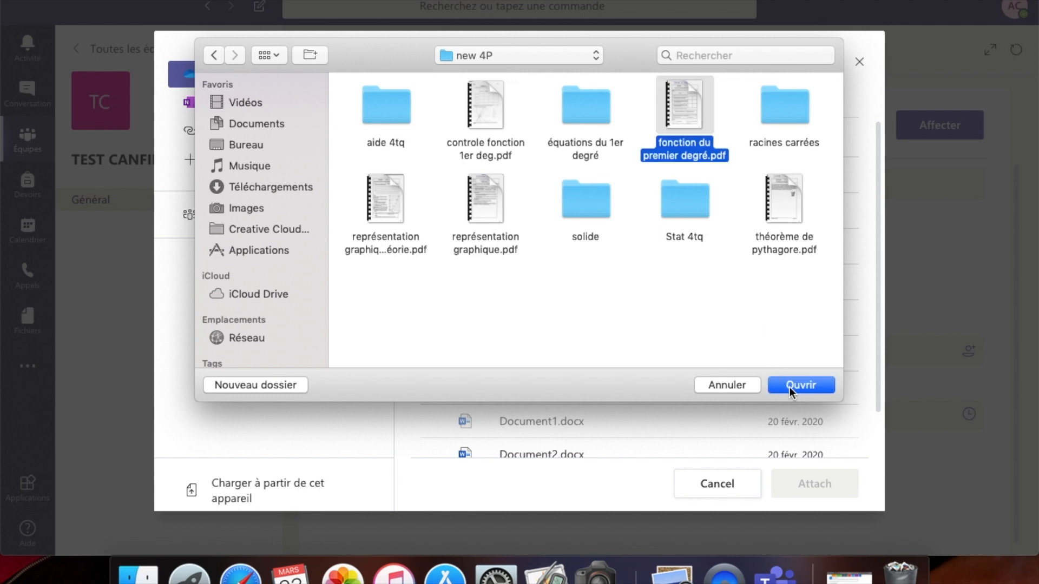
left_click(791, 387)
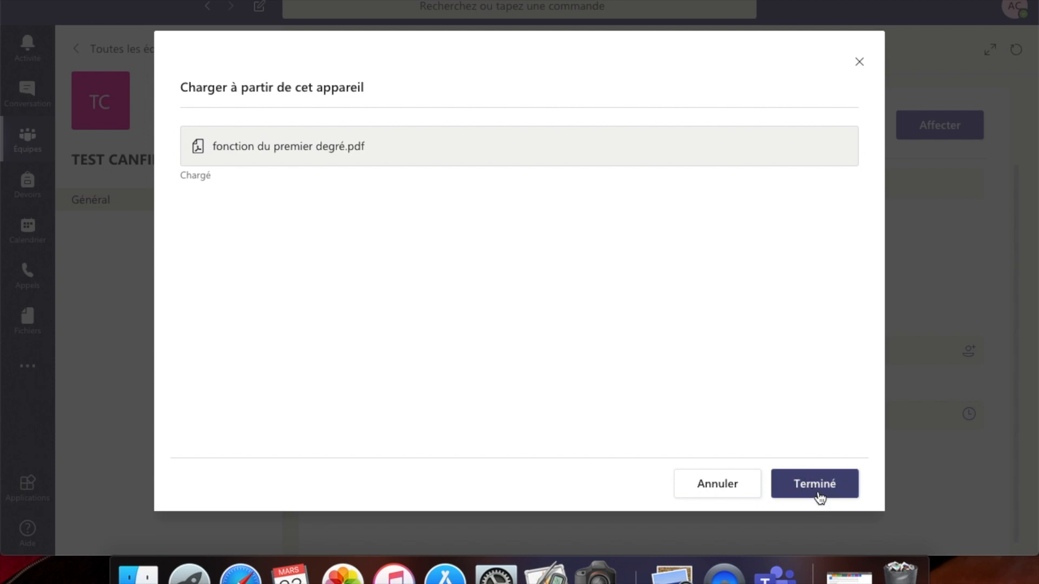
left_click(819, 494)
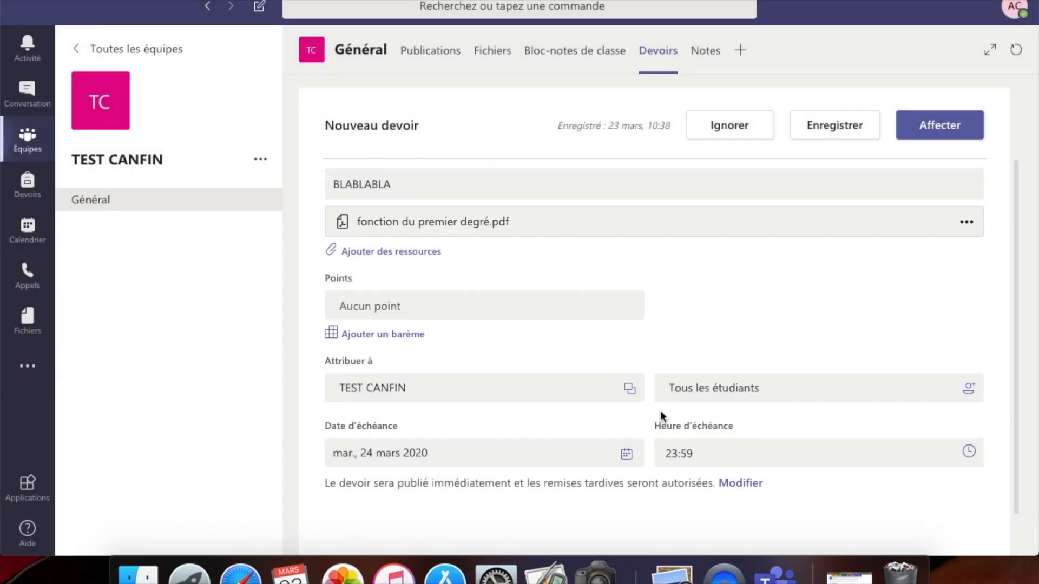
- Keep the due date 24 mars 2020 at 23:59 and assign DEVOIR TEST to the class
scroll(552, 401, "down", 2)
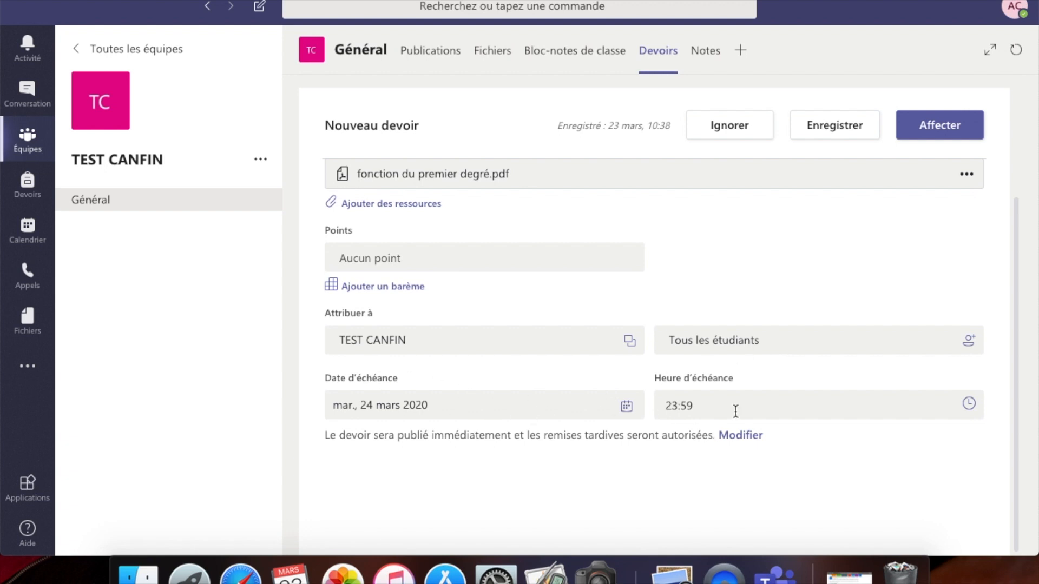
left_click(626, 406)
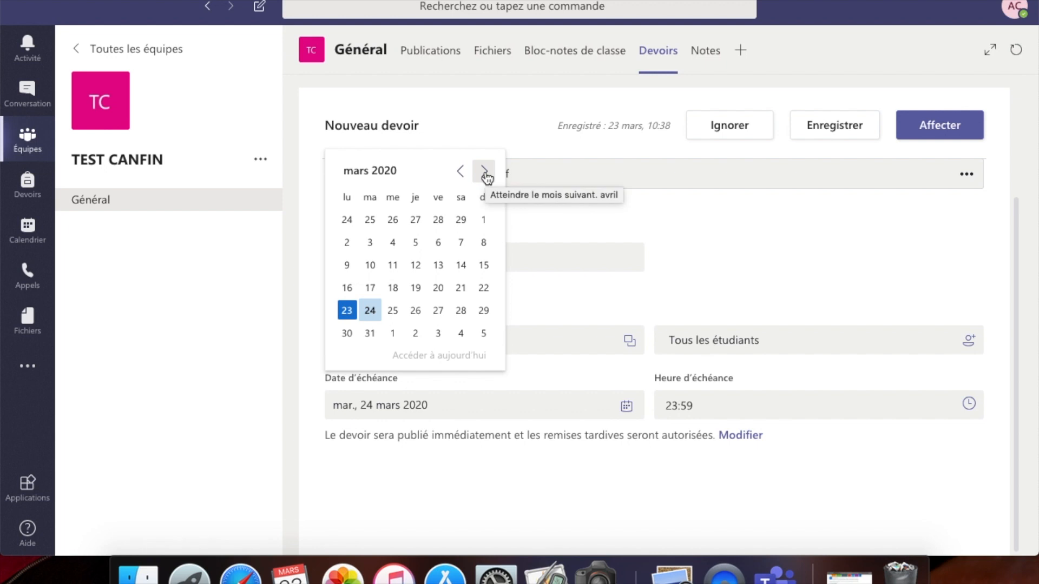
left_click(522, 121)
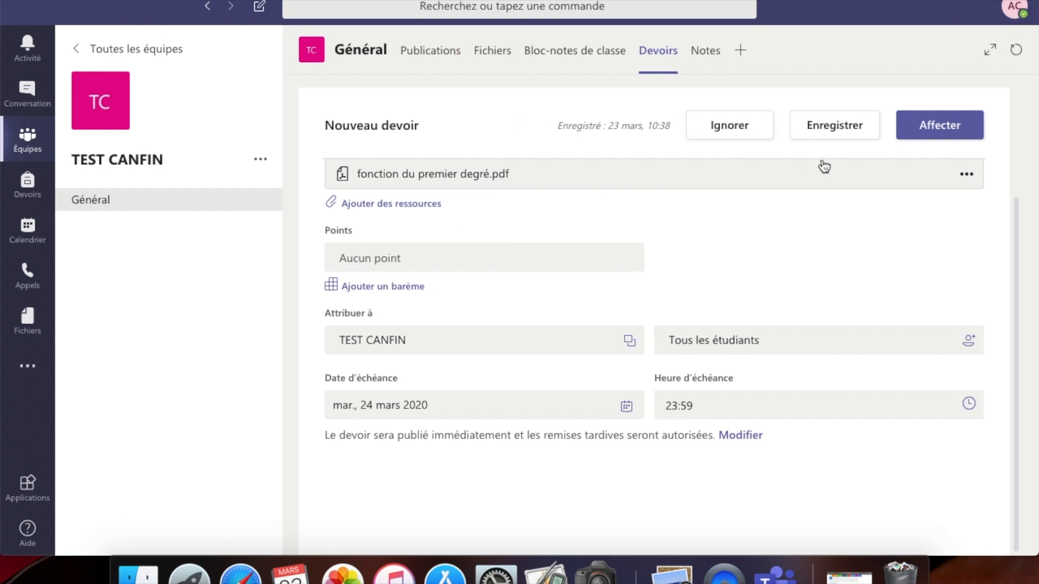
left_click(934, 125)
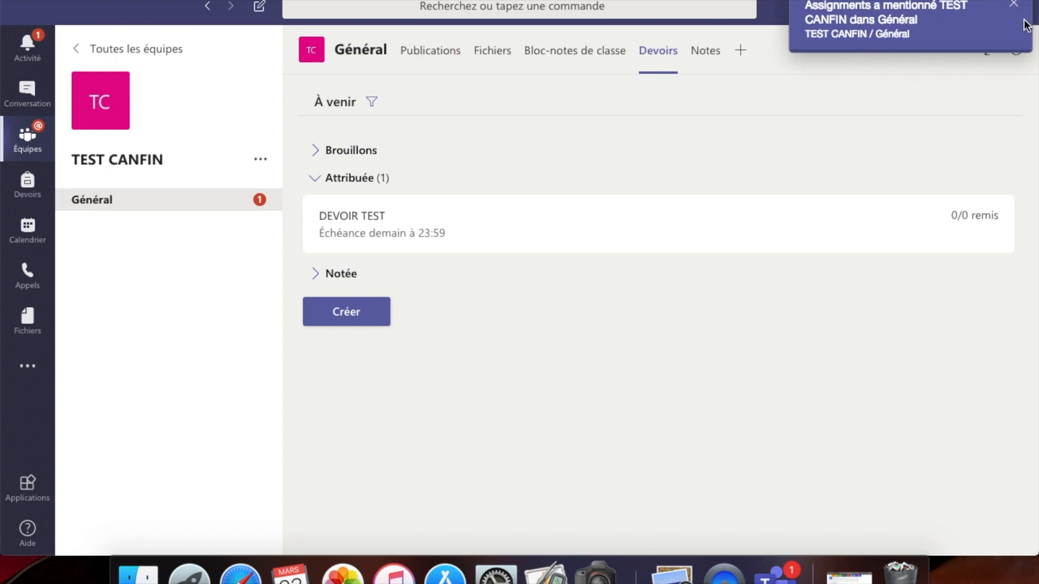
- Dismiss the mention notification and view the Général posts showing the DEVOIR TEST announcement
left_click(1014, 5)
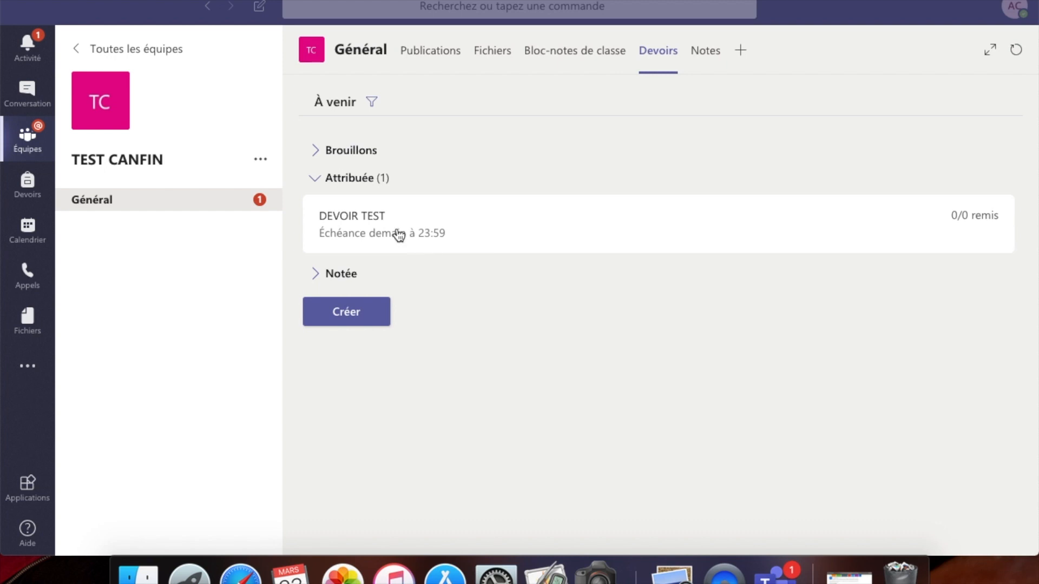
left_click(341, 280)
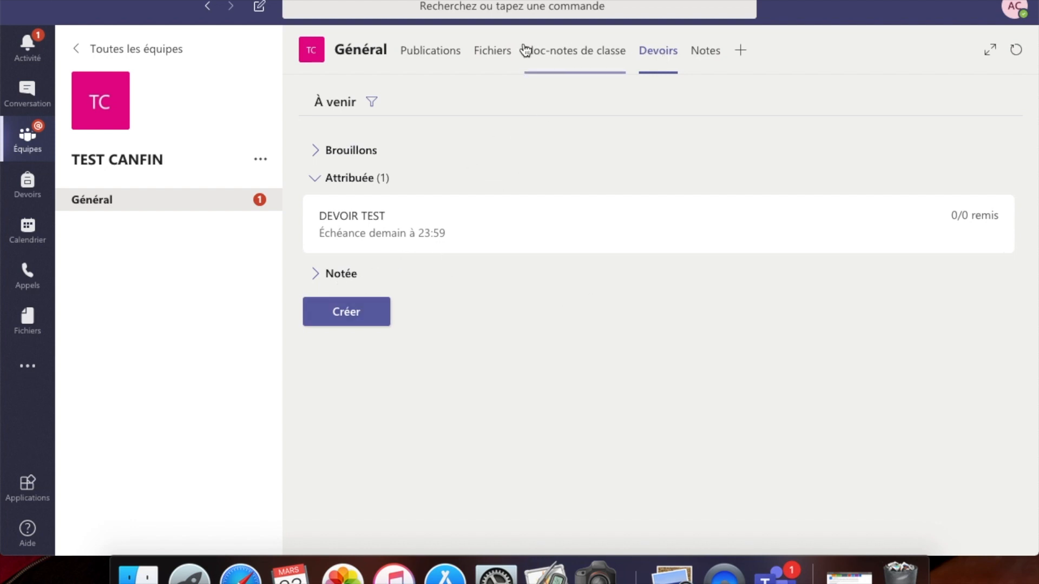
left_click(421, 52)
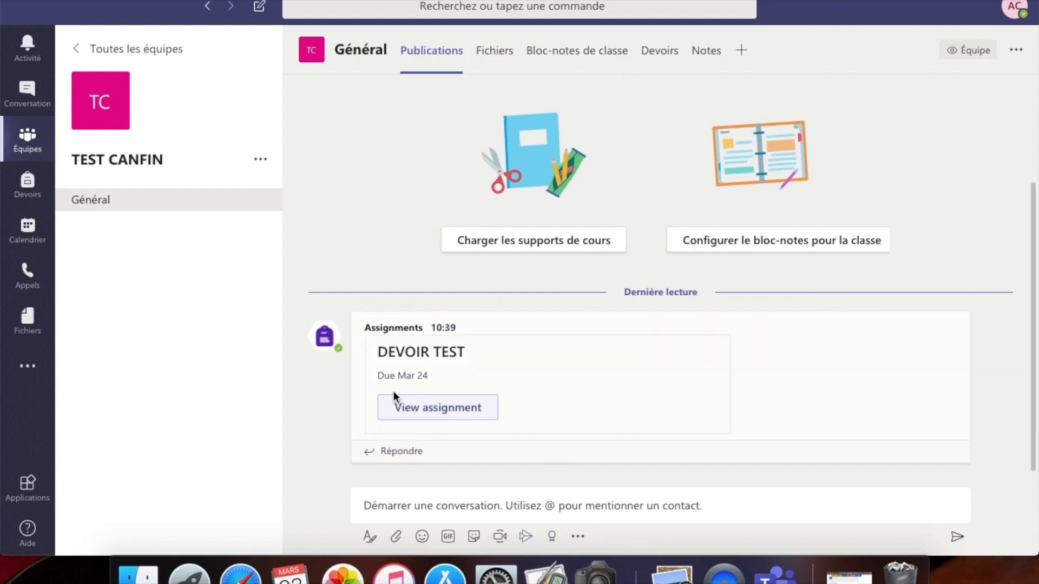
- Click into the channel's post compose box, then show the TEST CANFIN team's … options menu
left_click(418, 507)
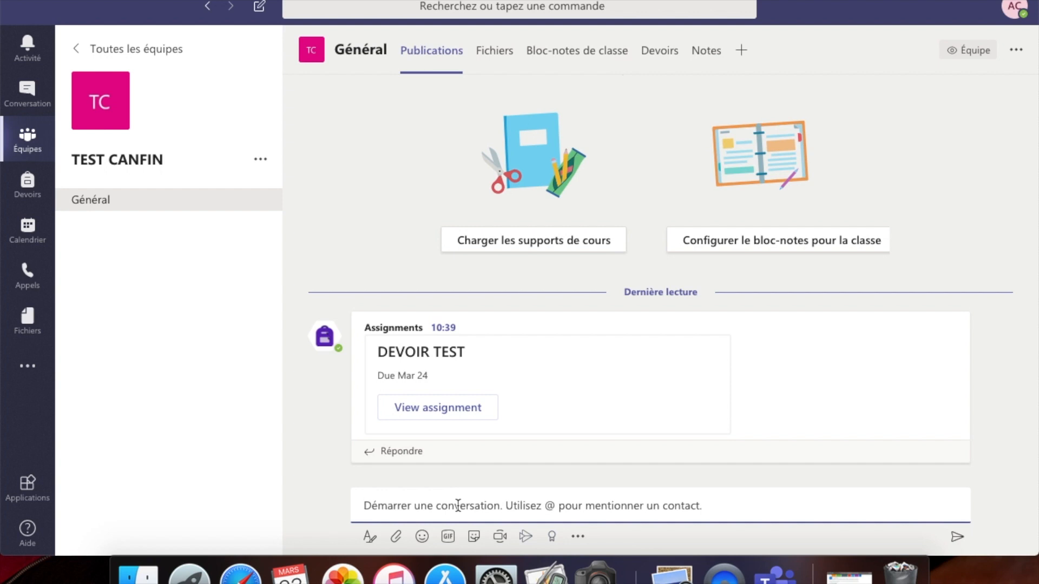
mouse_move(531, 400)
mouse_move(483, 430)
left_click(262, 161)
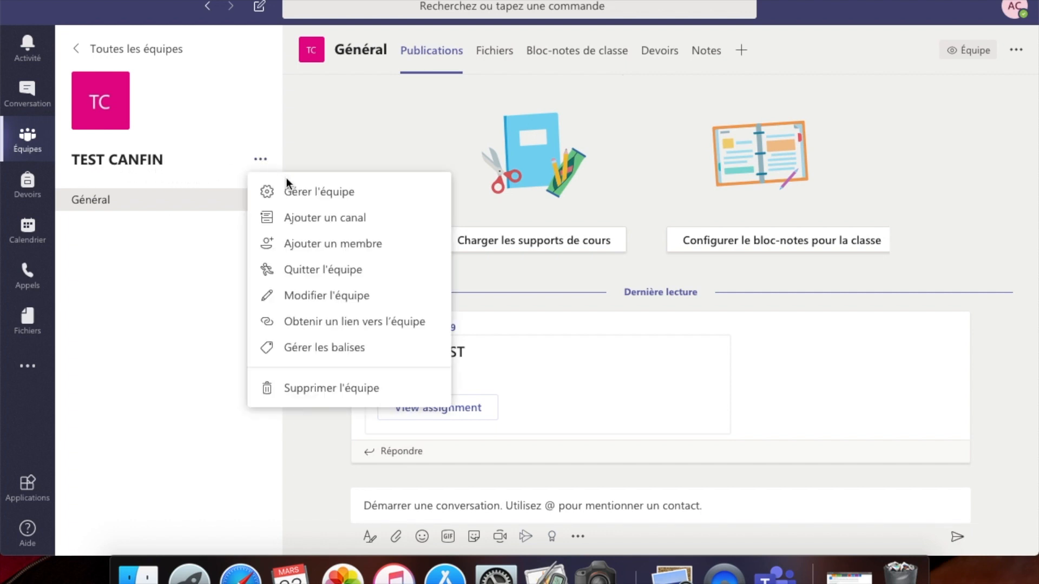
- Choose Gérer l'équipe to open TEST CANFIN's member management page
left_click(301, 194)
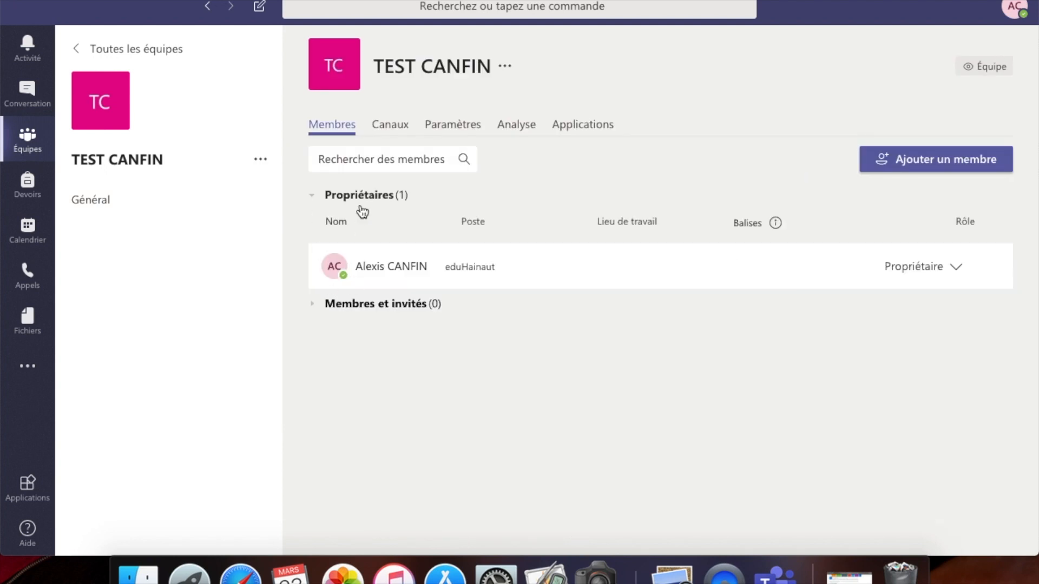
mouse_move(389, 267)
left_click(909, 163)
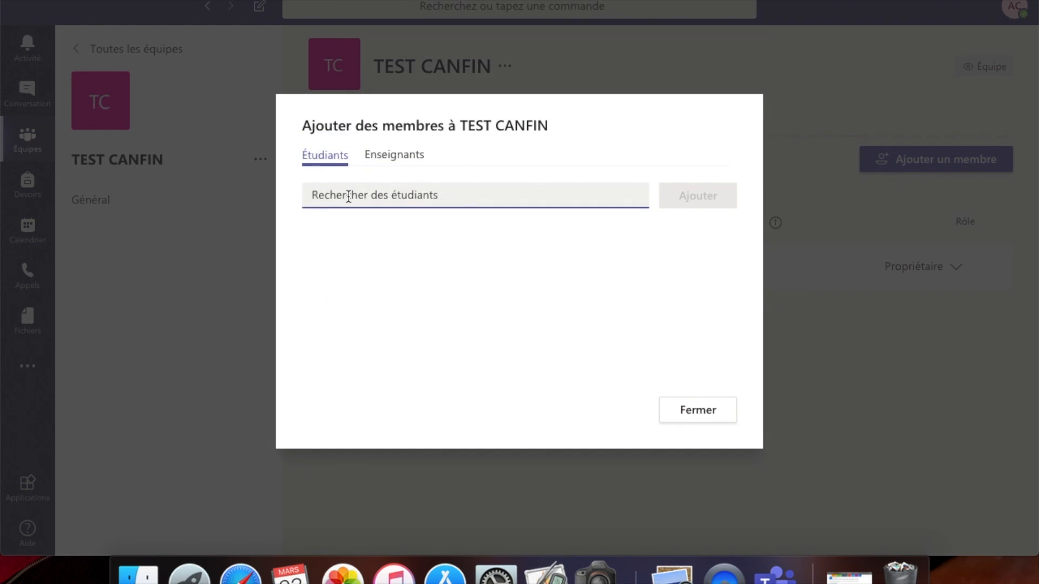
left_click(381, 157)
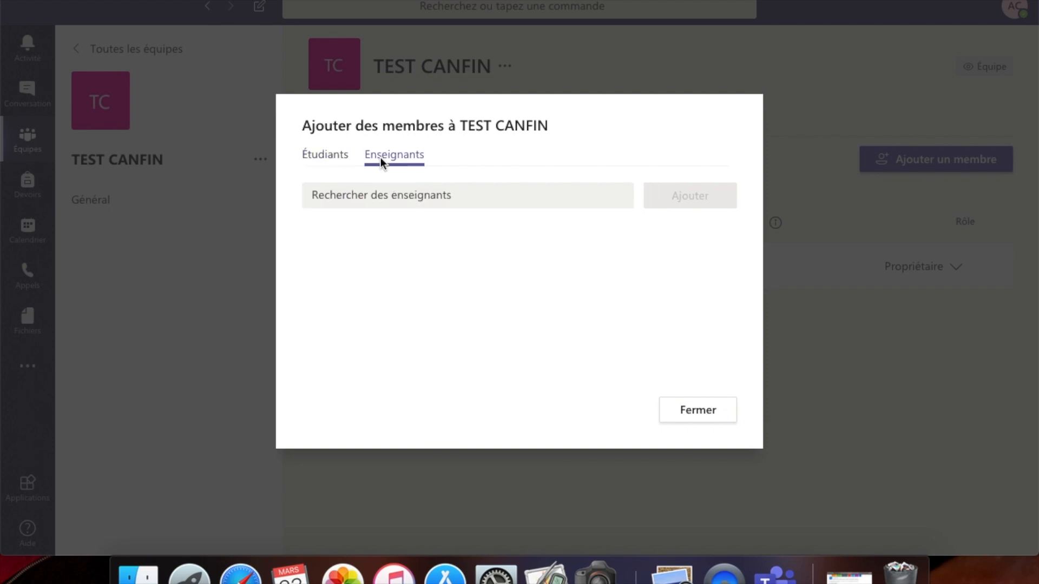
left_click(368, 198)
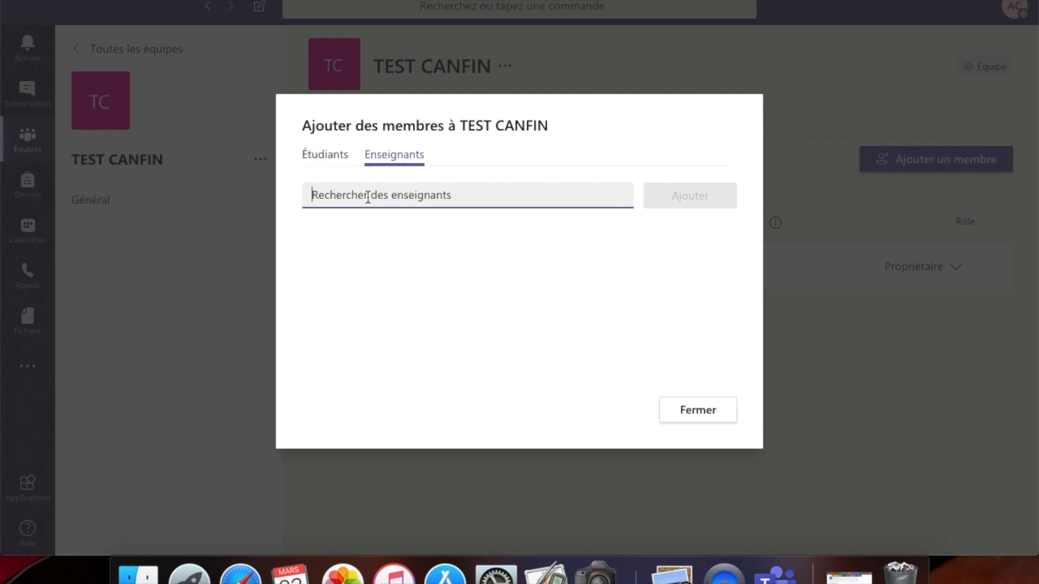
type("He")
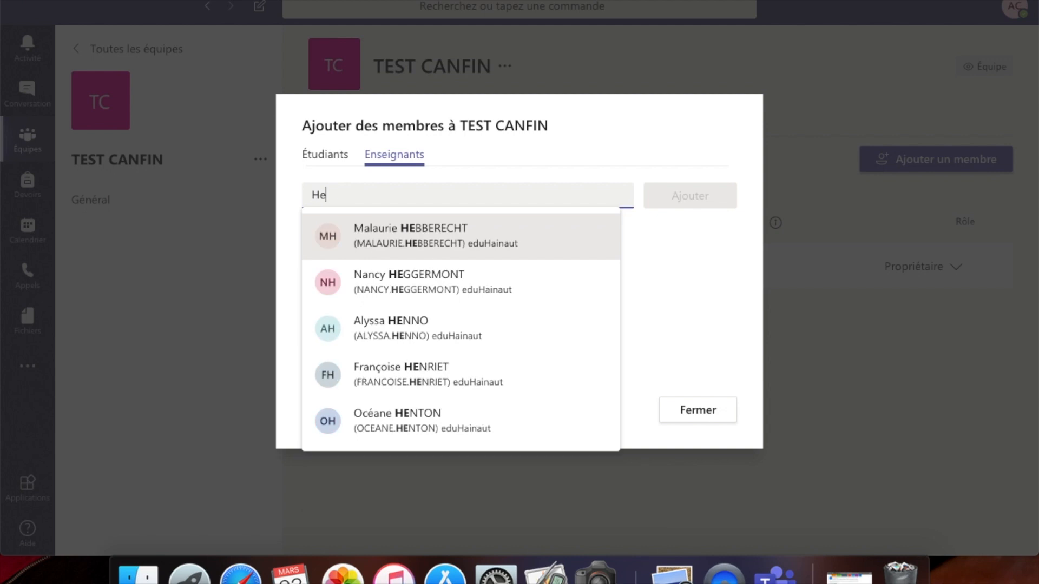
type("g")
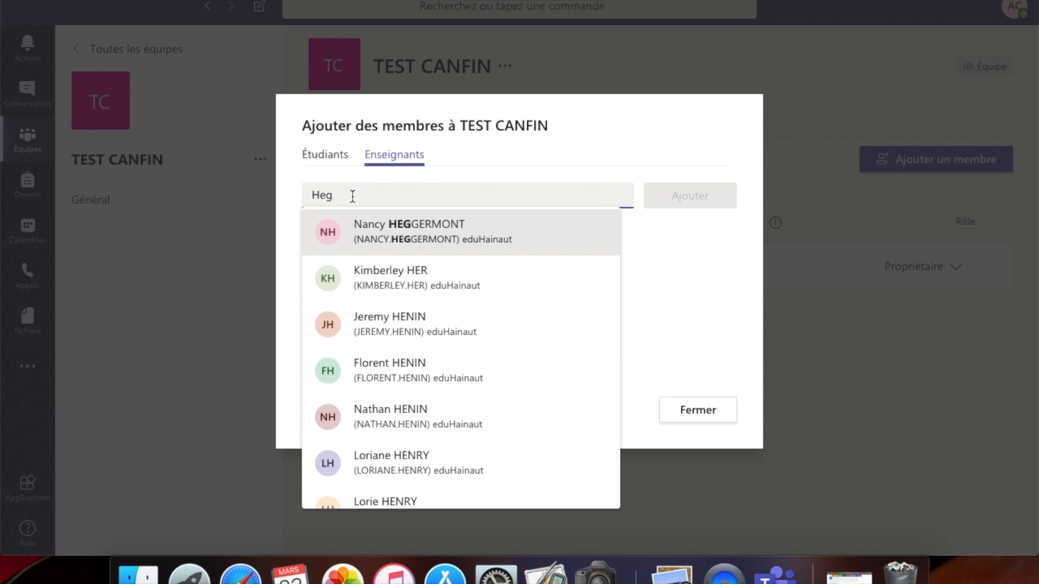
key("BackSpace")
key("BackSpace")
key("BackSpace")
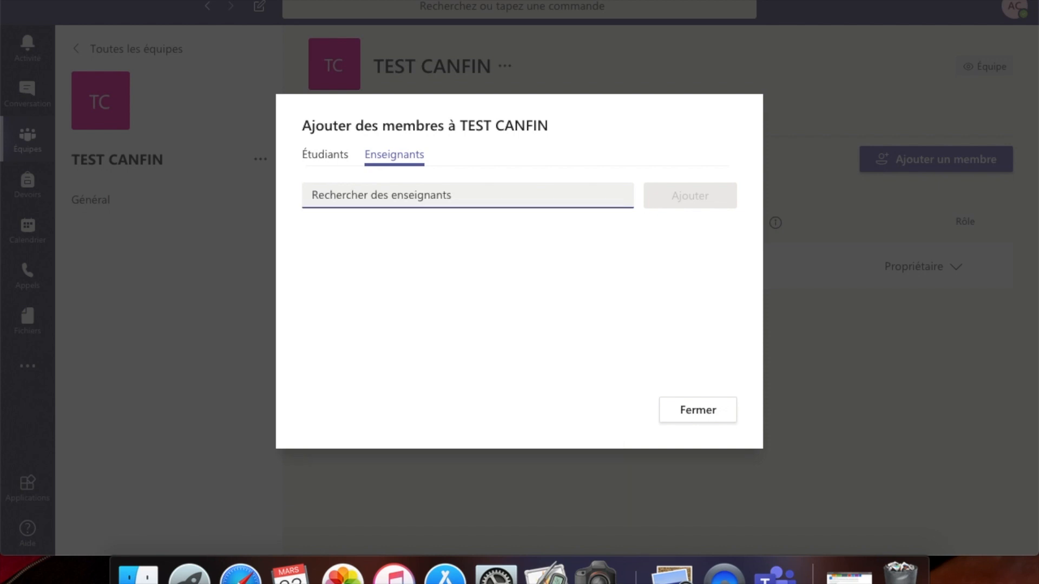
left_click(703, 421)
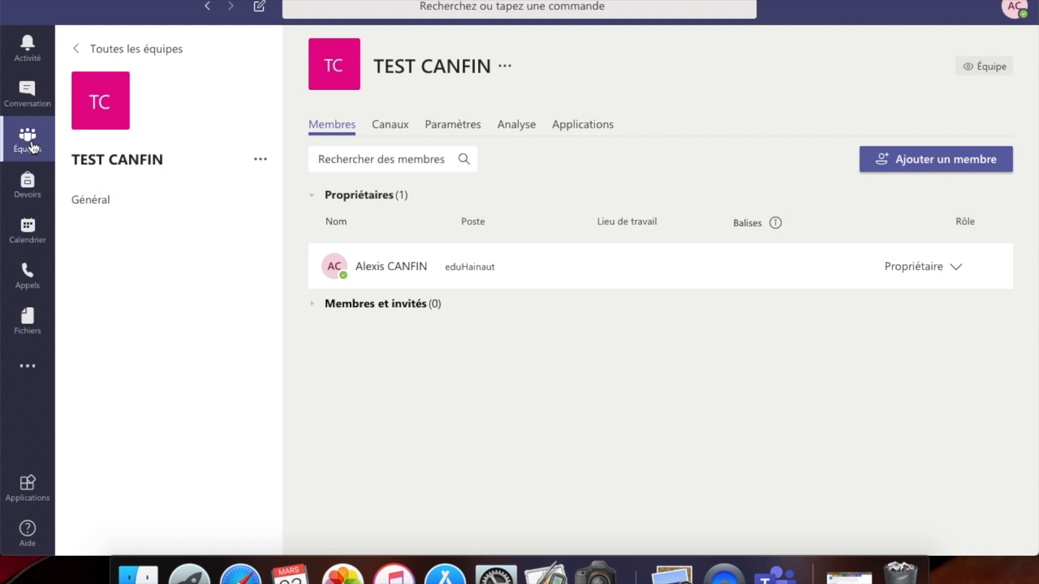
- Open the TEST CANFIN Général channel, then return to the Équipes grid of all seven teams
left_click(91, 199)
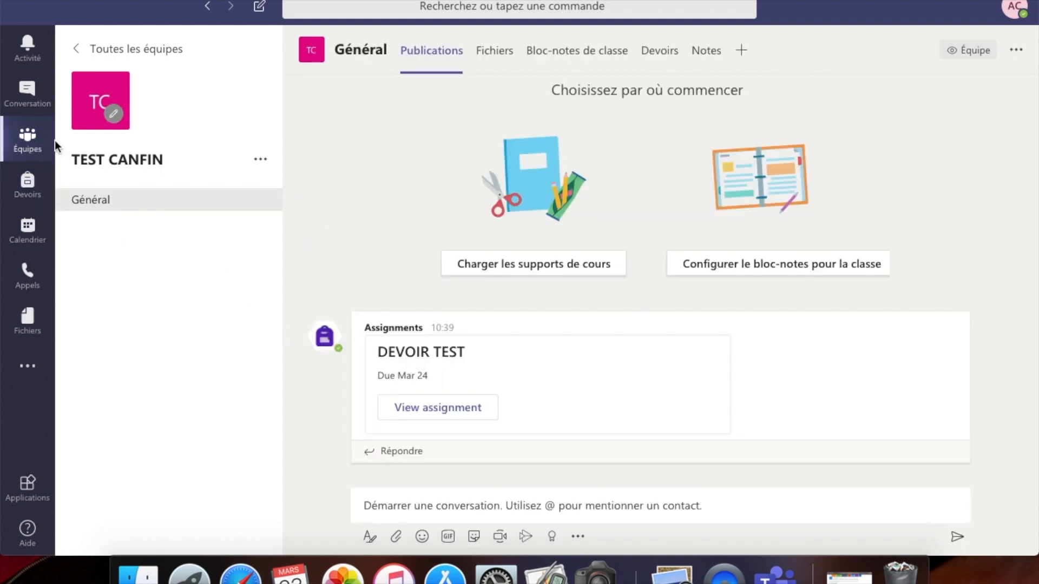
left_click(34, 148)
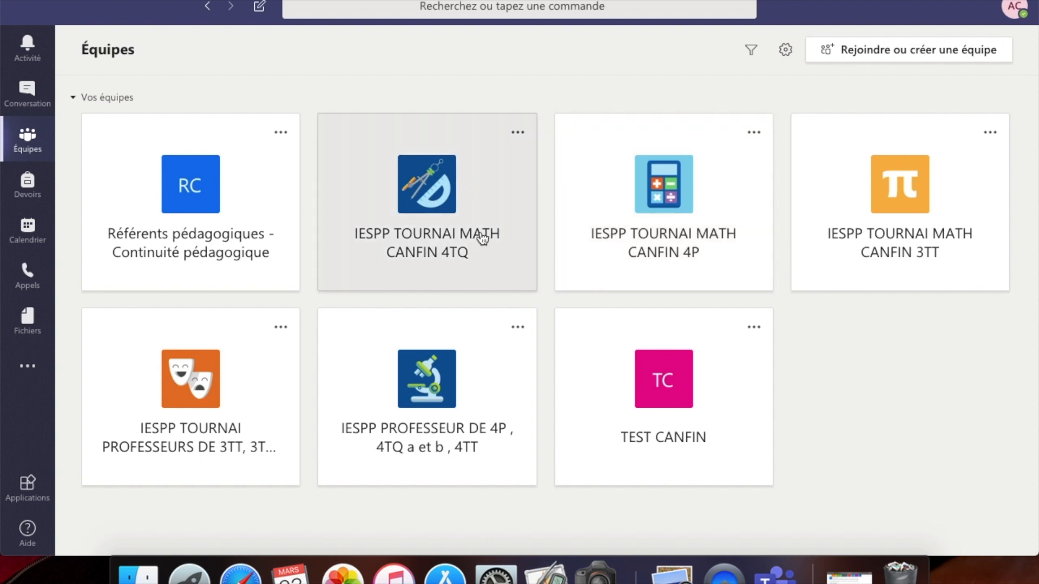
- In the IESPP TOURNAI MATH CANFIN 3TT team's files, open the Vidéos de soutien folder with its Pythagore and Factorisation PDFs
left_click(888, 233)
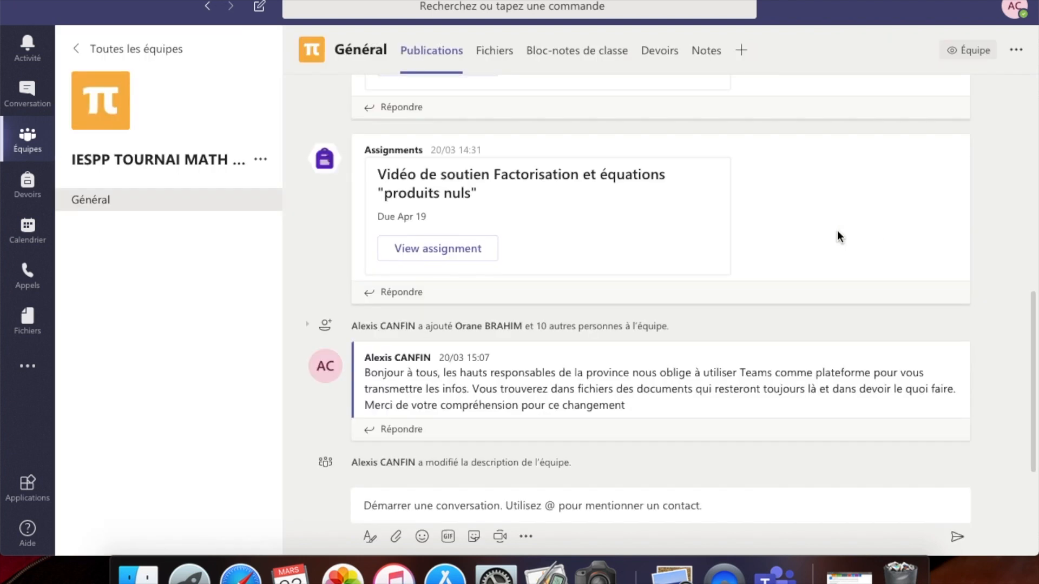
left_click(505, 53)
left_click(440, 50)
scroll(558, 285, "up", 2)
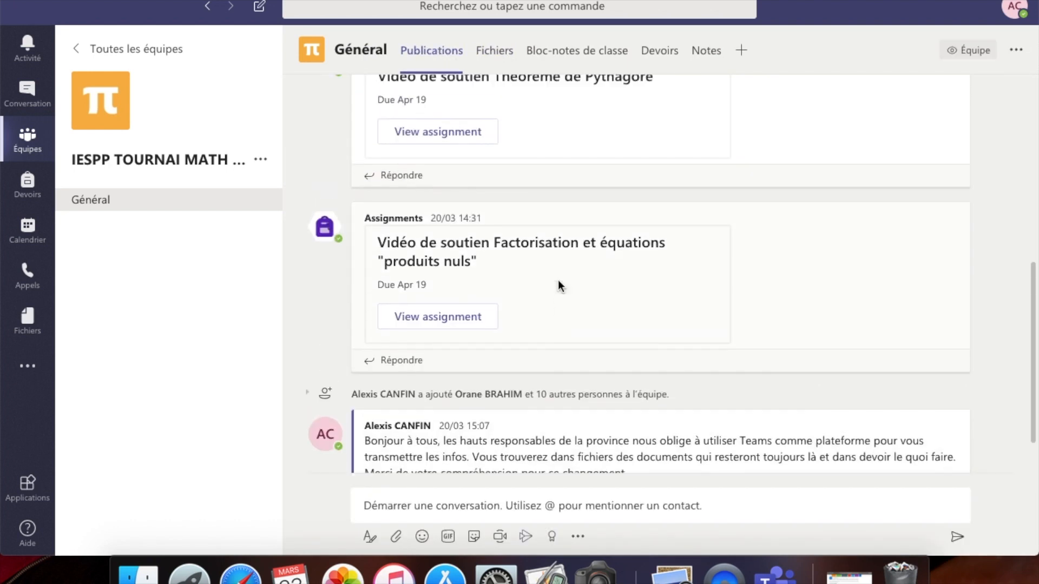
scroll(557, 280, "up", 10)
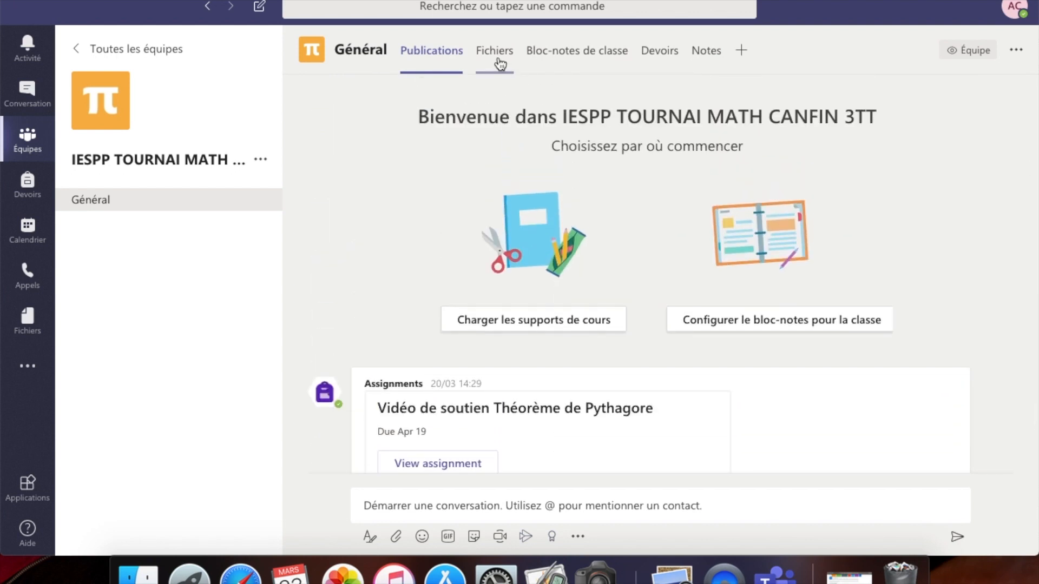
left_click(498, 60)
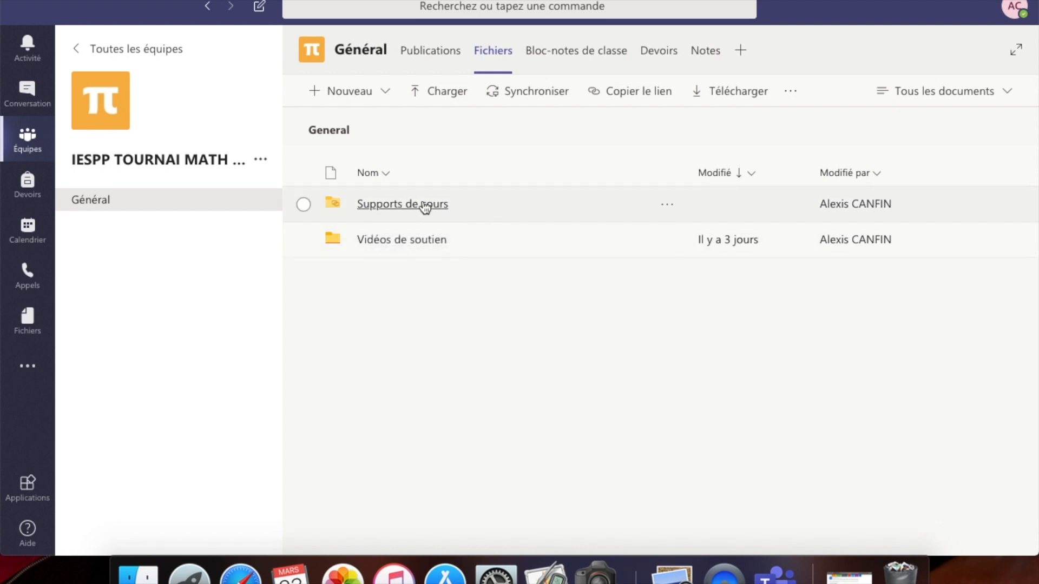
left_click(390, 246)
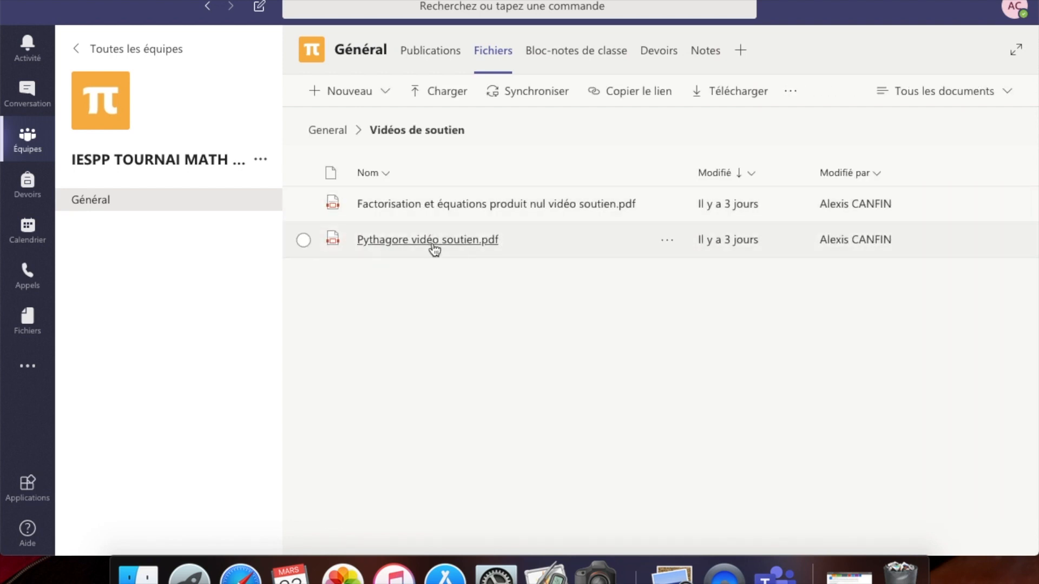
left_click(656, 59)
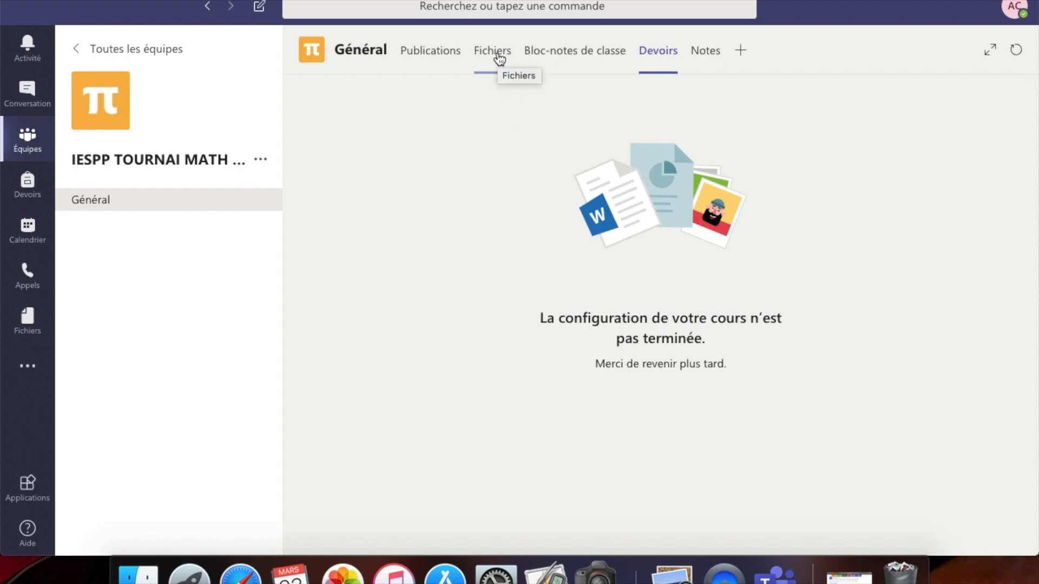
- Reopen the class Devoirs tab from the posts feed and retry twice after the loading error
left_click(440, 49)
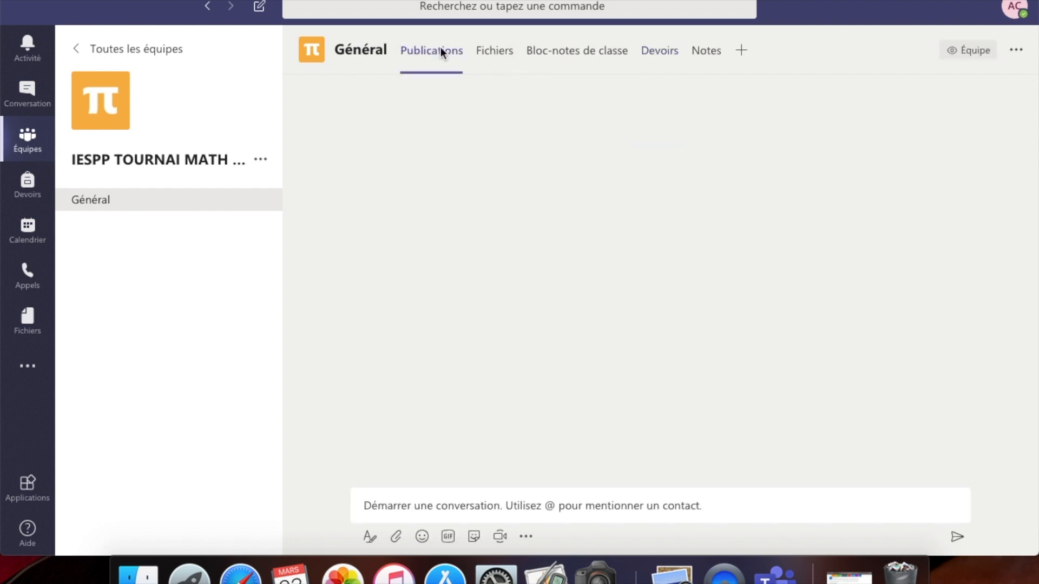
scroll(554, 199, "up", 3)
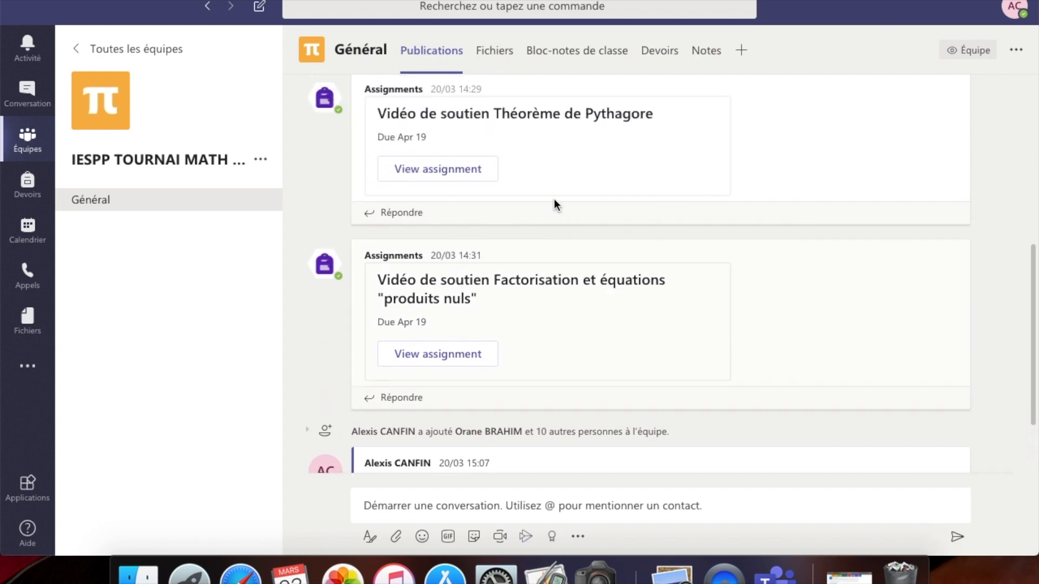
scroll(554, 204, "up", 5)
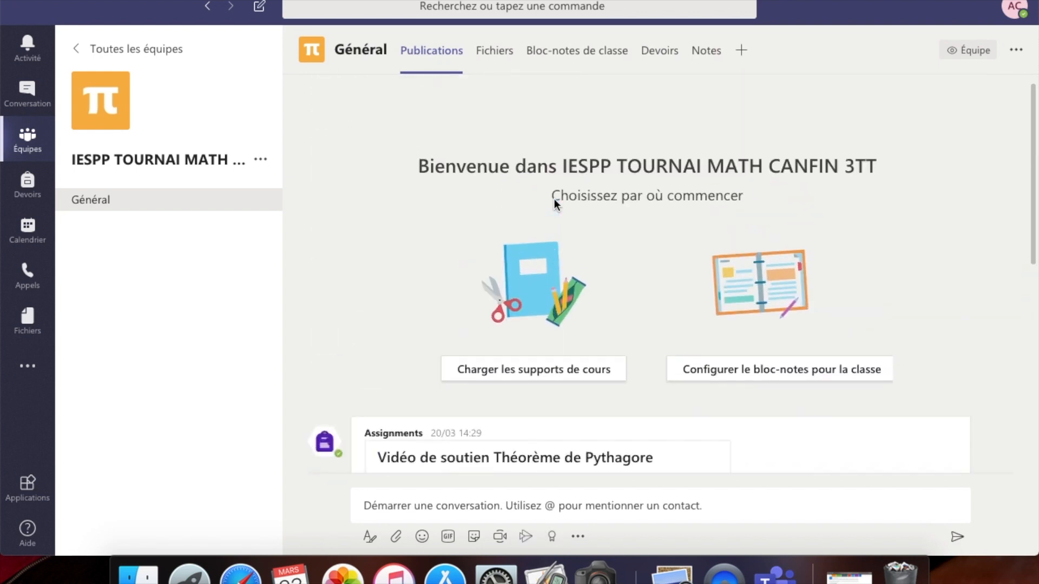
left_click(654, 61)
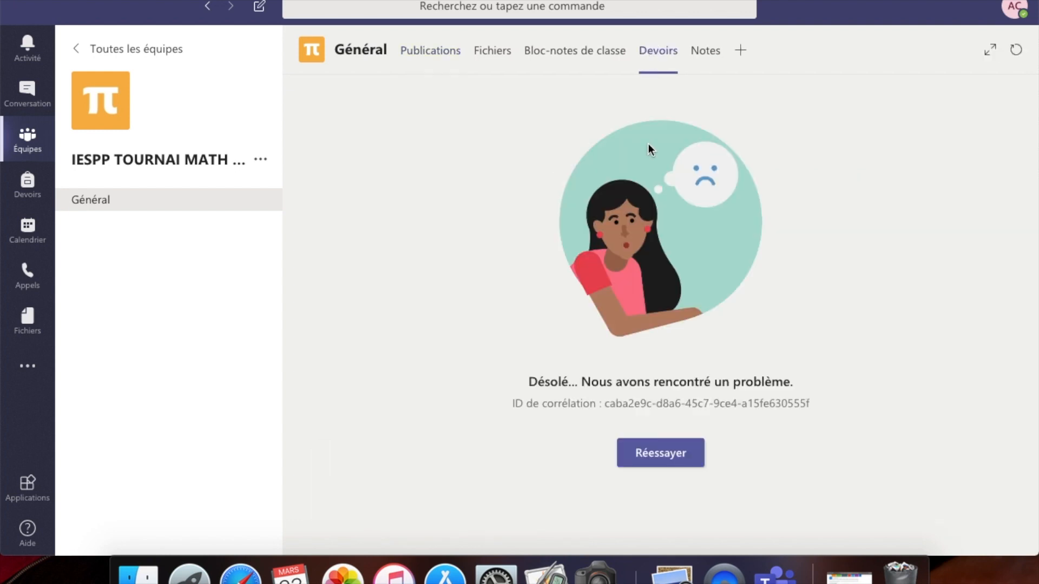
left_click(665, 454)
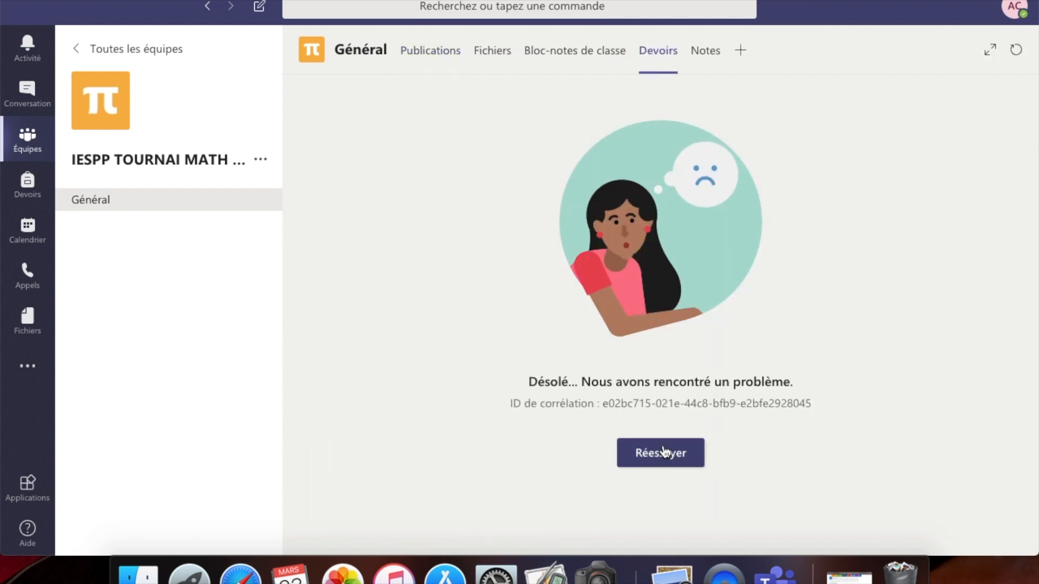
left_click(665, 453)
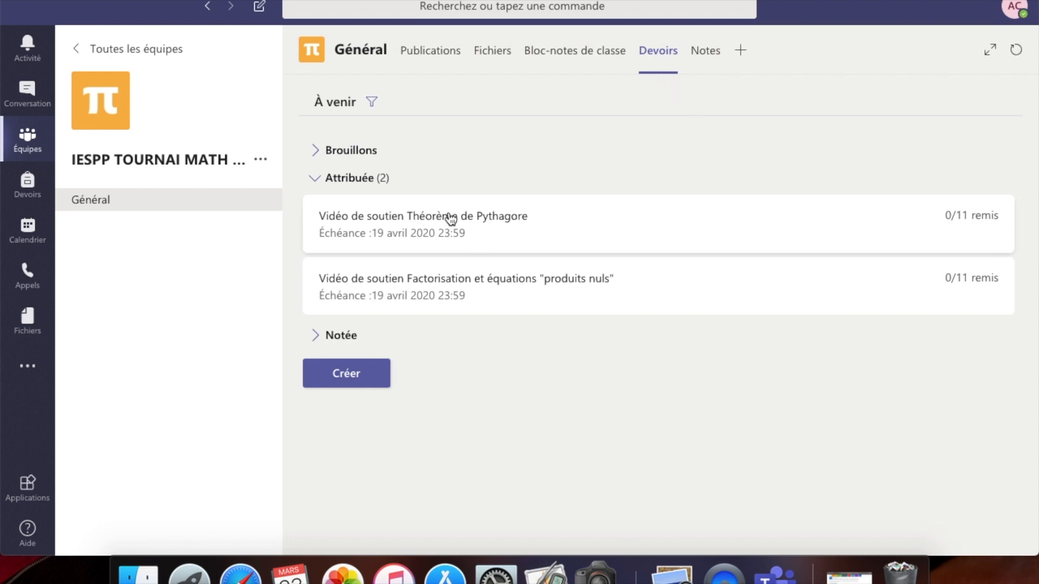
- Review the Pythagore assignment's Non remis students and its student view
left_click(471, 223)
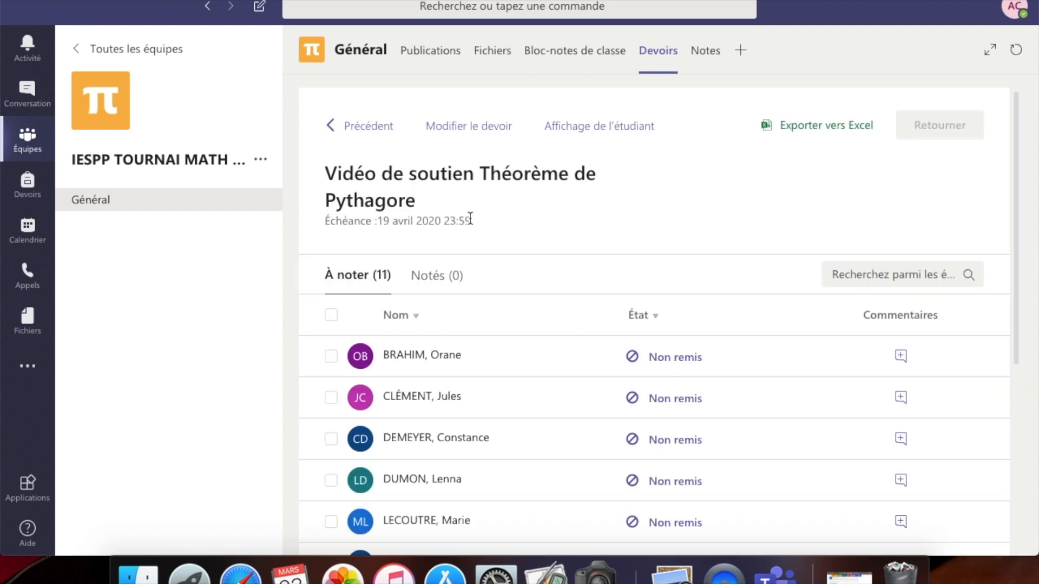
scroll(662, 405, "down", 3)
scroll(661, 406, "down", 5)
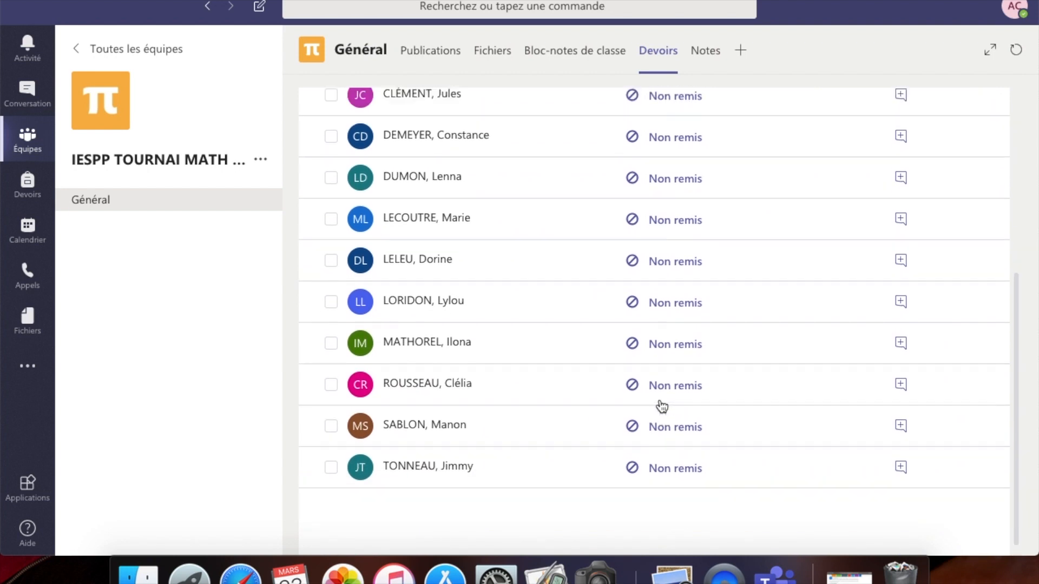
scroll(662, 406, "up", 6)
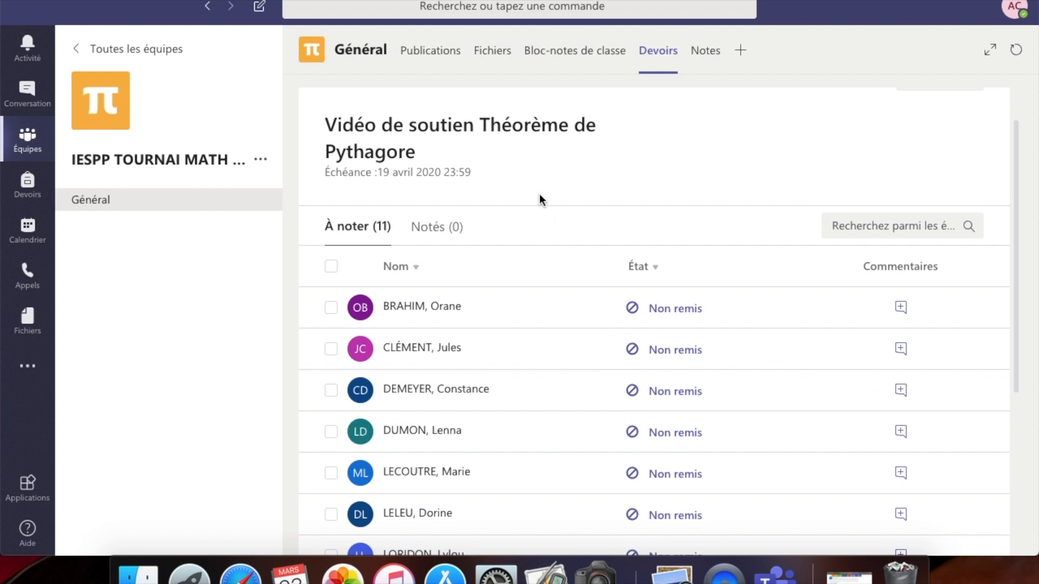
scroll(541, 200, "up", 2)
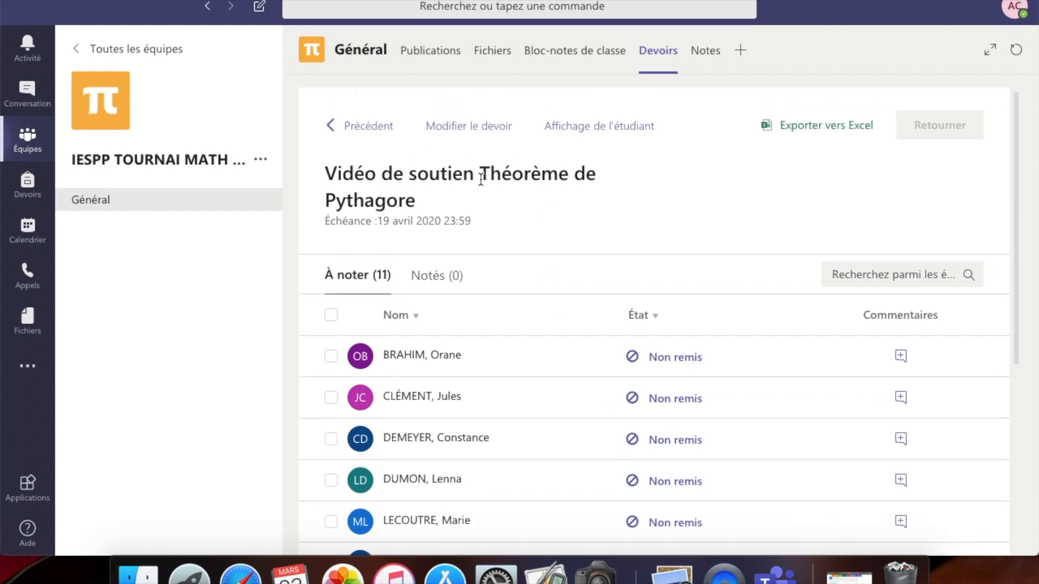
left_click(592, 130)
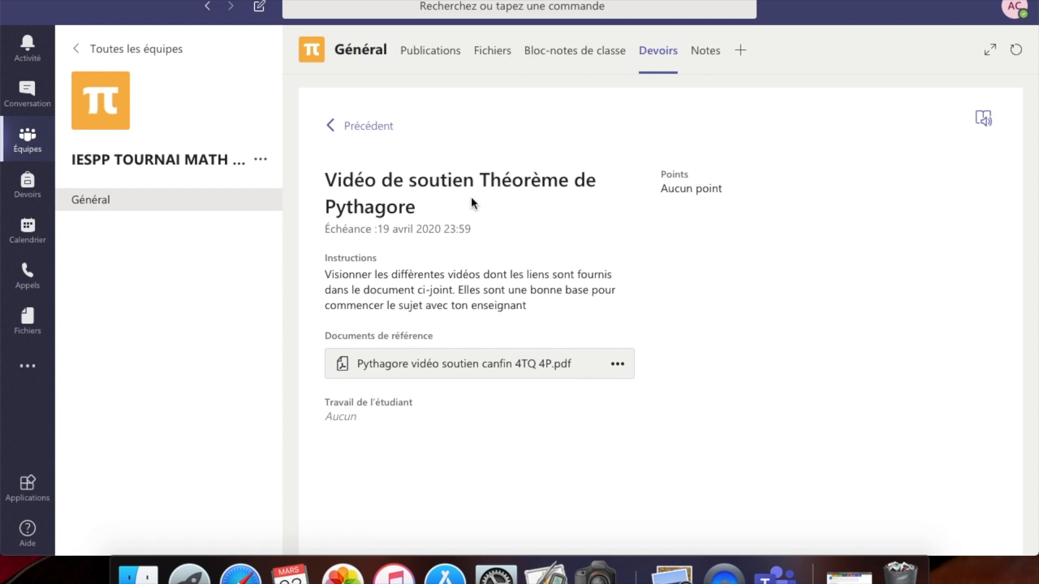
left_click(368, 133)
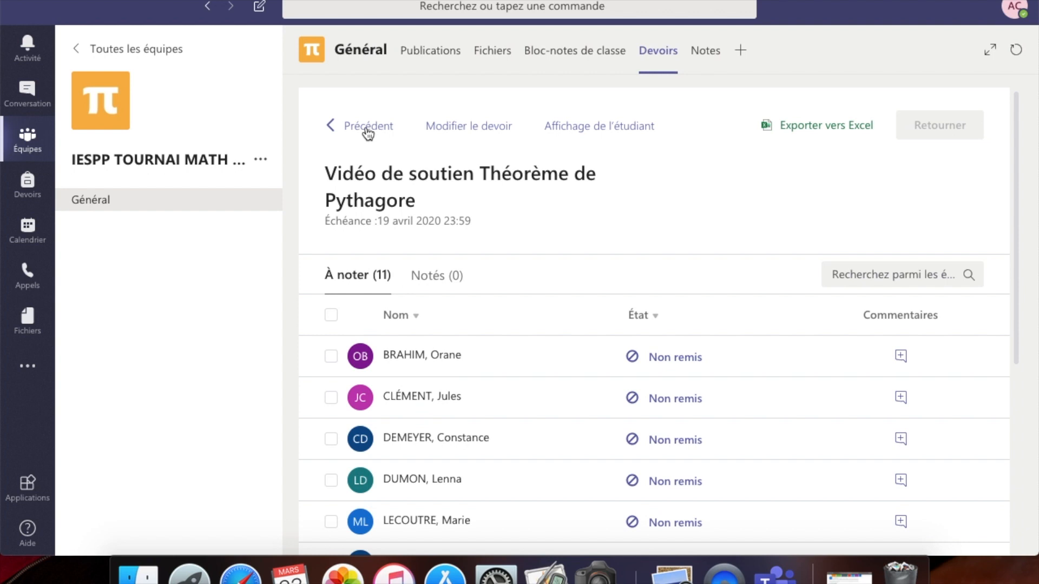
left_click(369, 132)
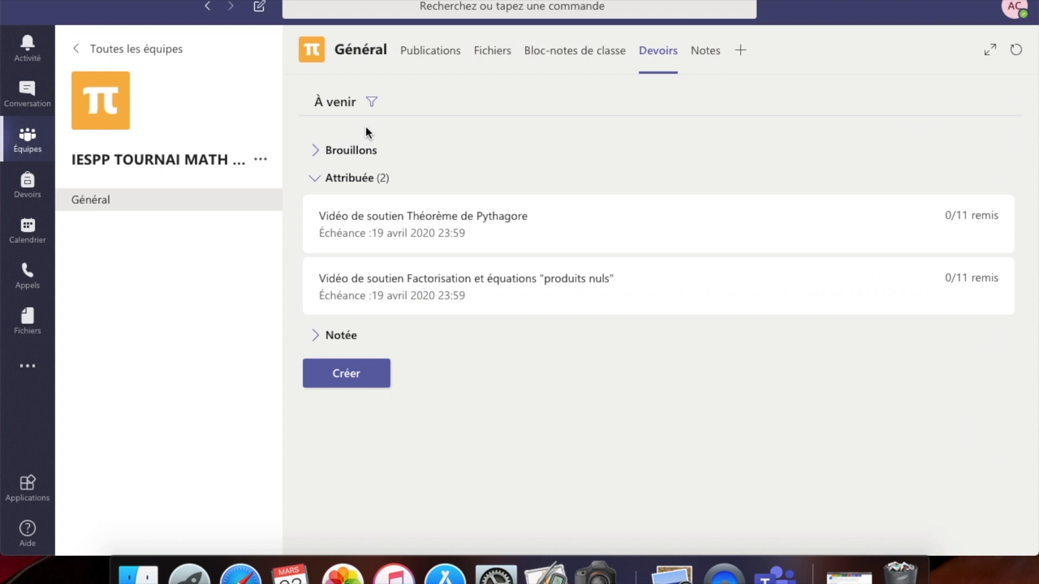
- Open the Factorisation assignment's submissions and preview it as students see it
left_click(430, 303)
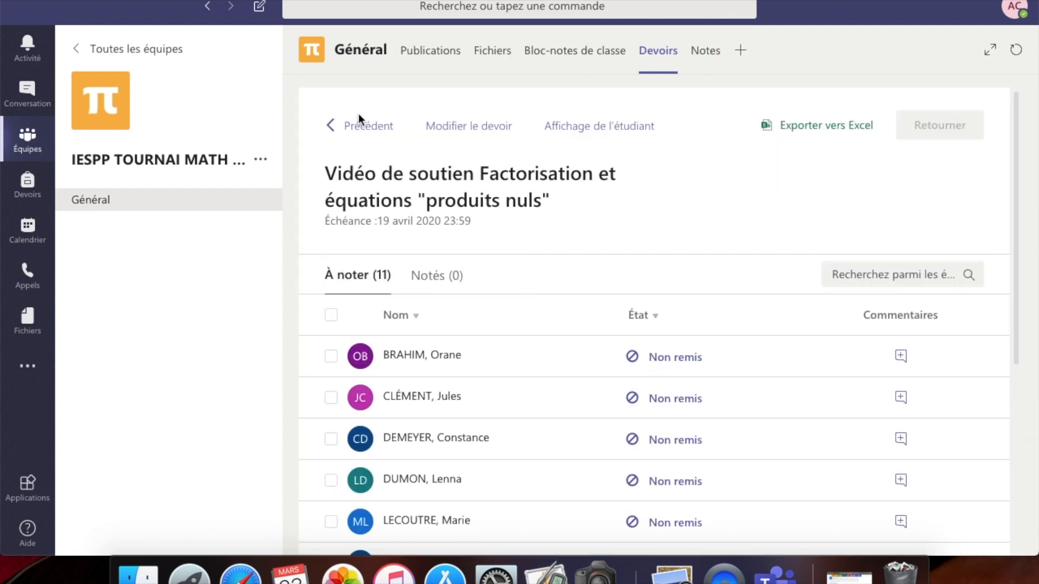
left_click(332, 125)
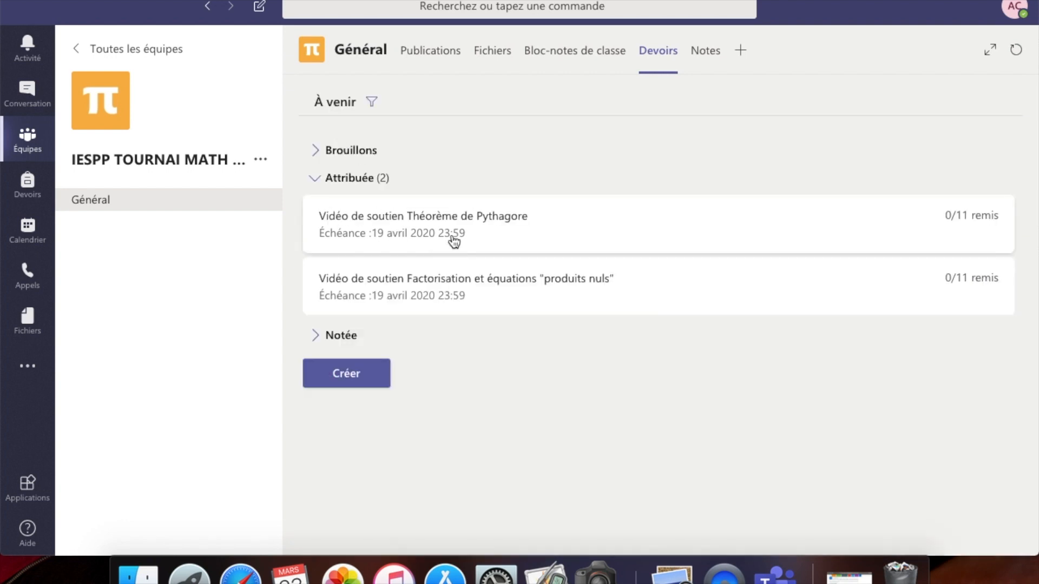
left_click(429, 280)
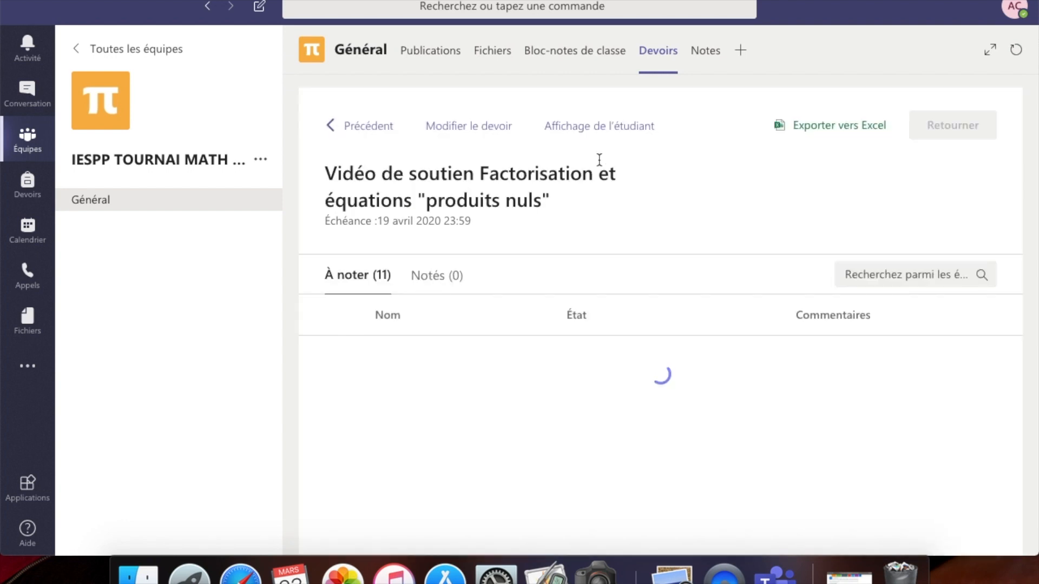
left_click(613, 130)
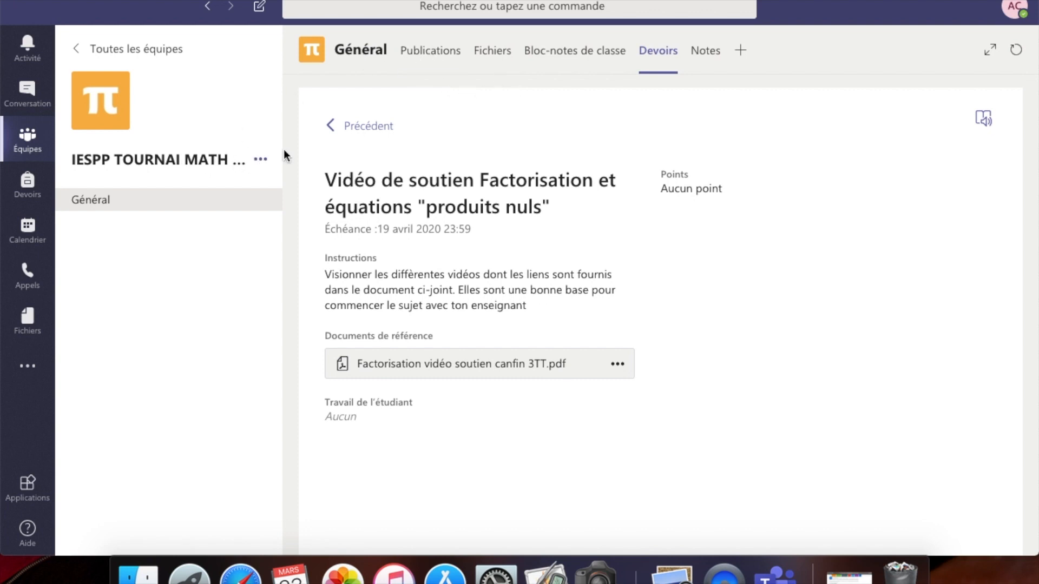
left_click(436, 61)
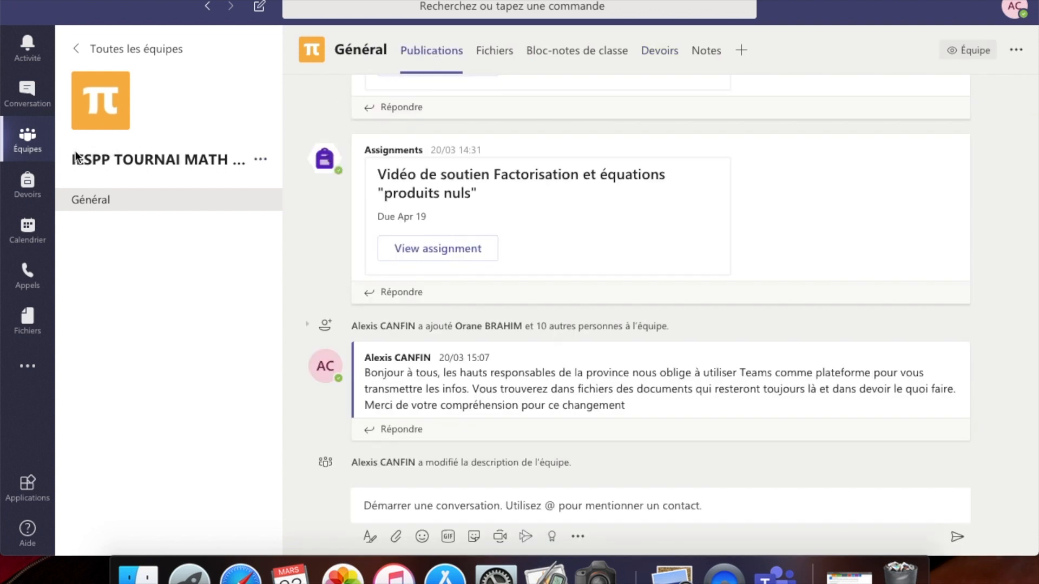
left_click(261, 160)
left_click(299, 193)
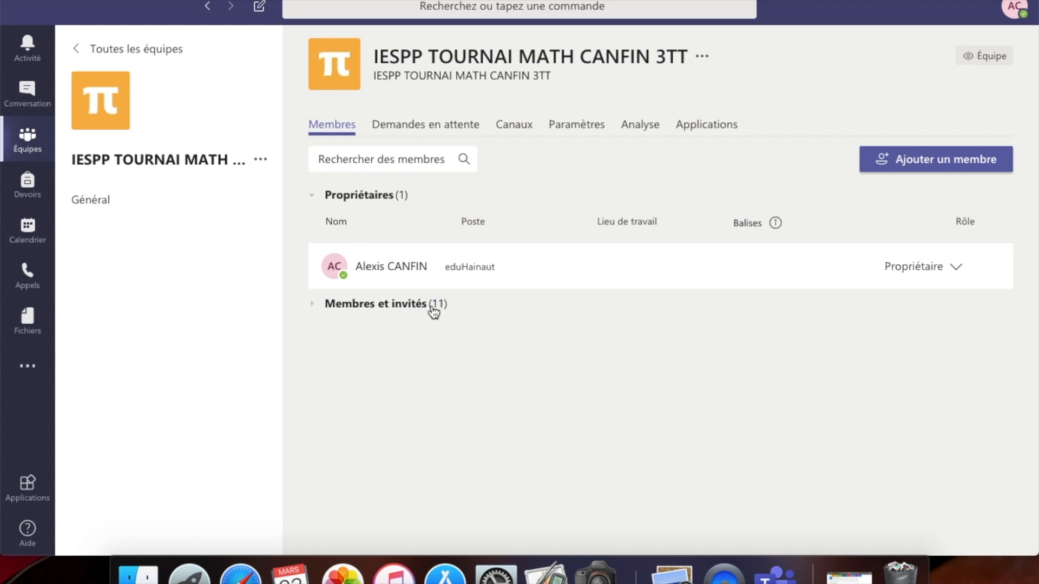
left_click(313, 306)
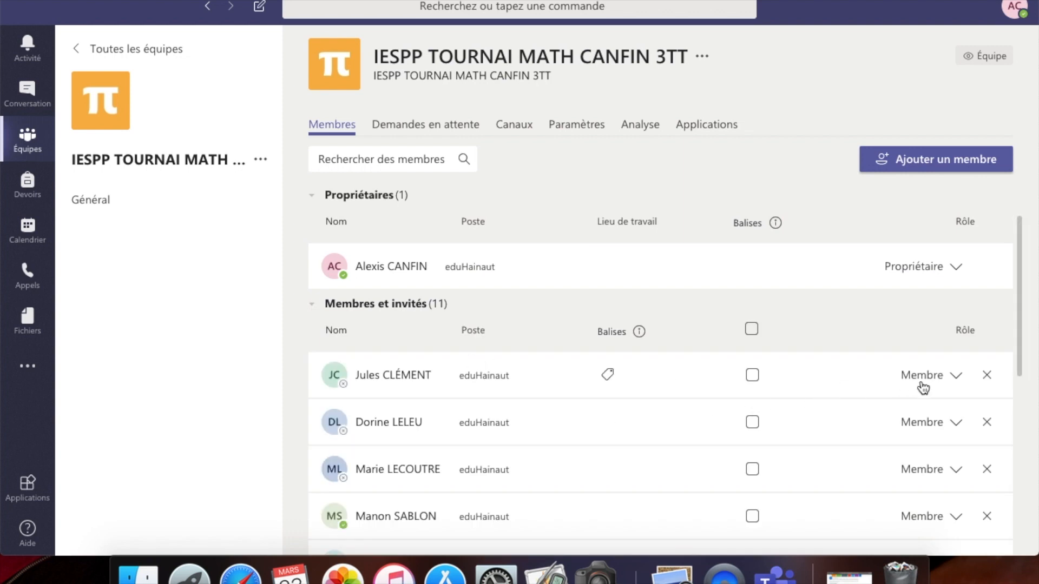
left_click(958, 377)
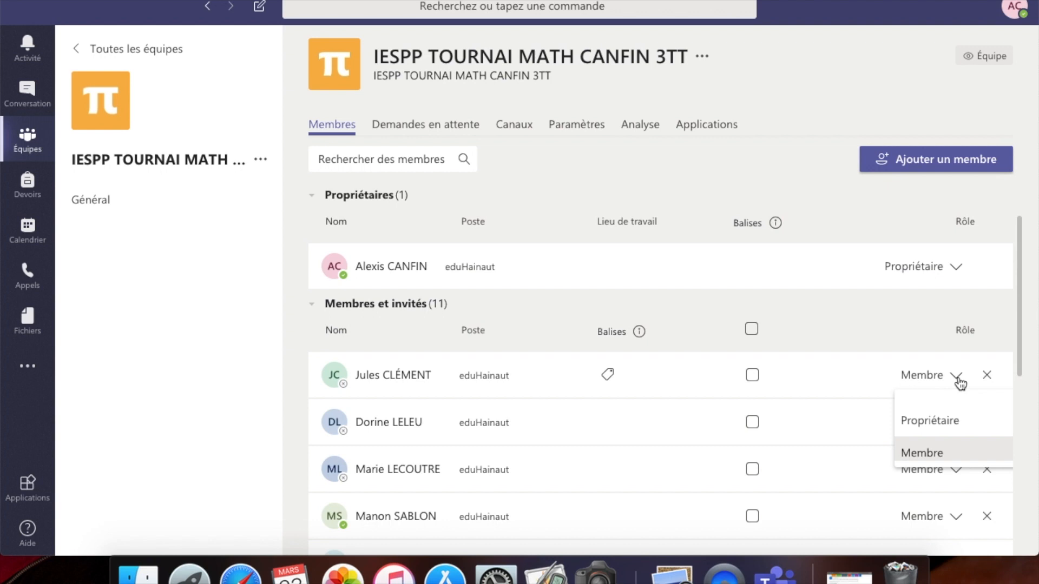
left_click(958, 379)
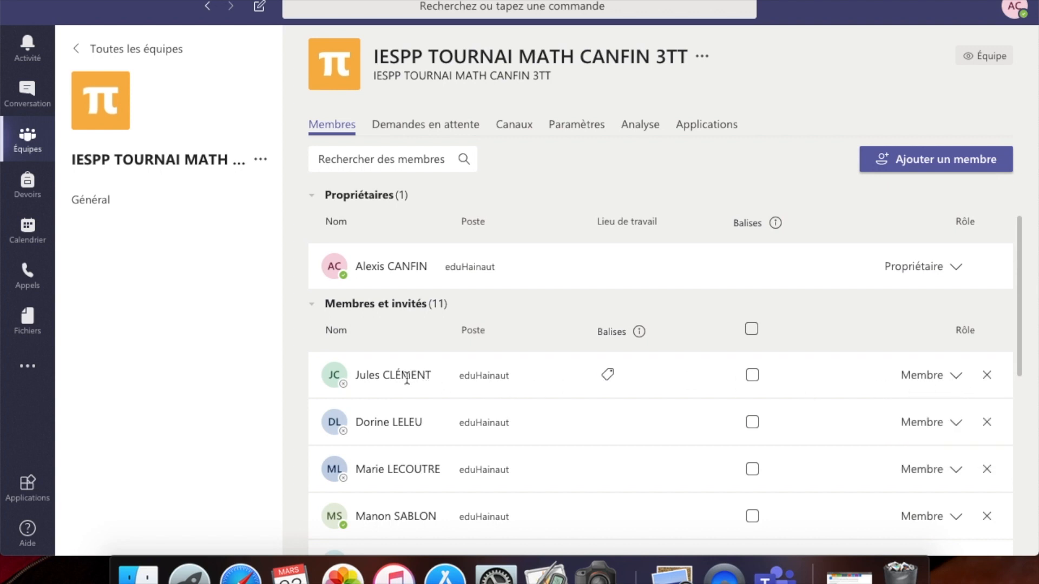
mouse_move(406, 377)
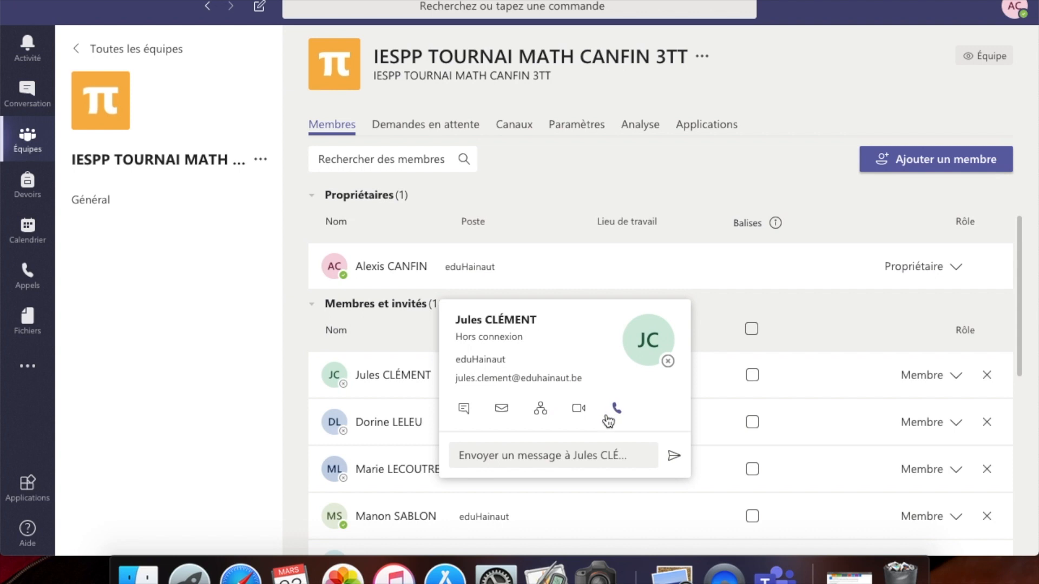
left_click(530, 457)
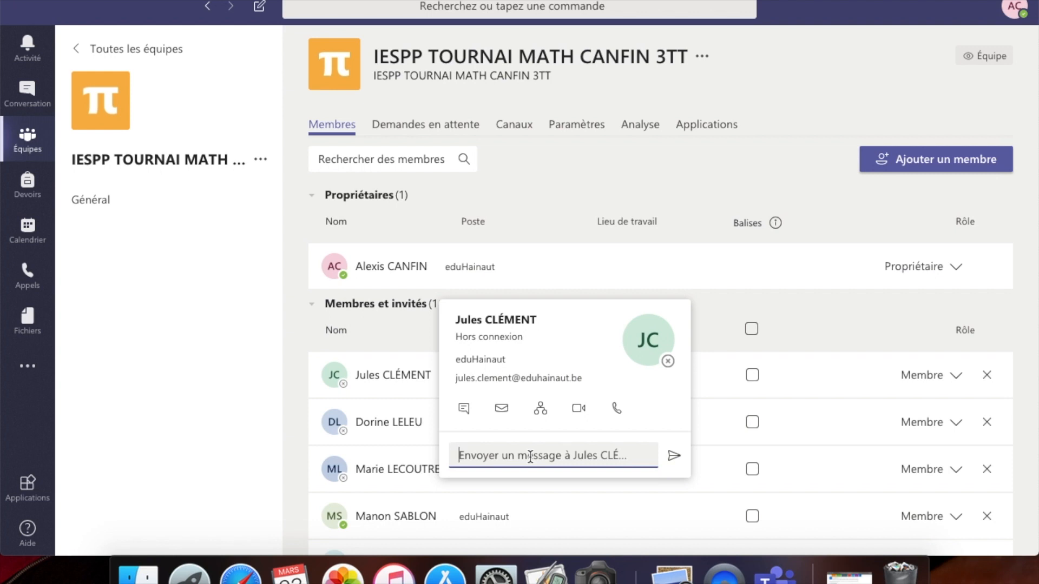
left_click(182, 351)
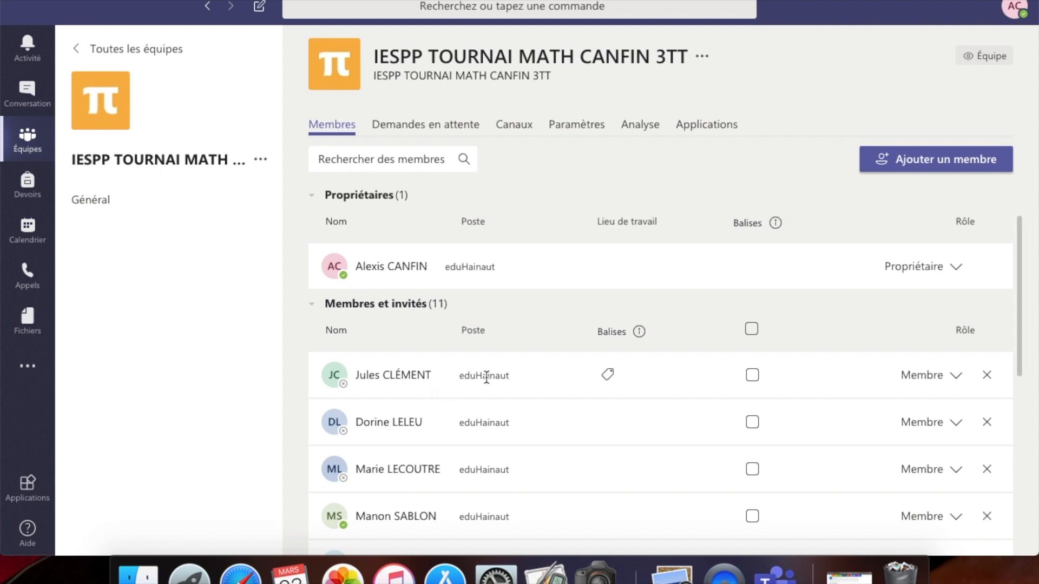
- Glance at the recent chats, then return to the 3TT math team's Général posts
left_click(25, 94)
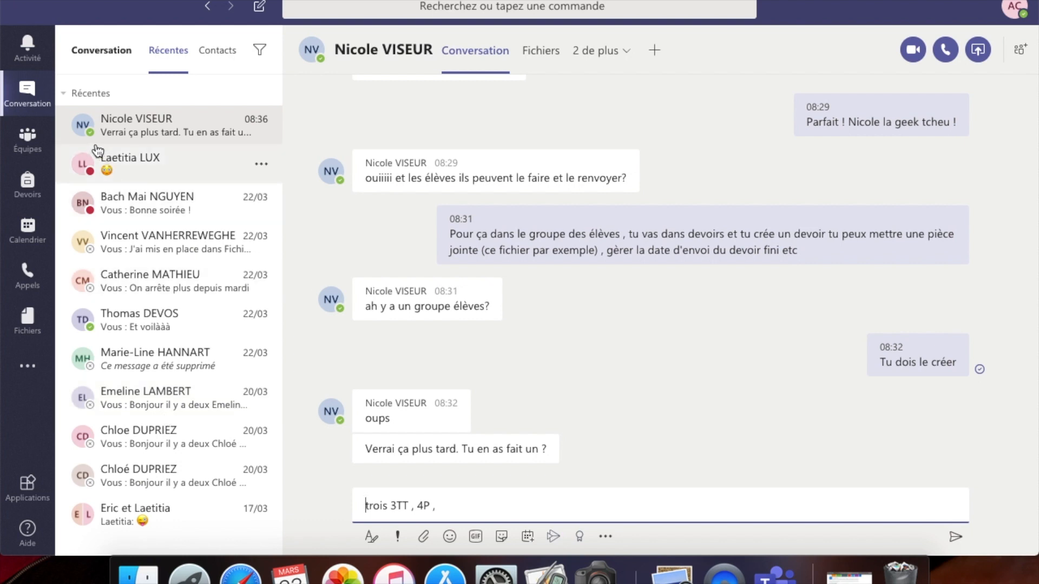
left_click(31, 96)
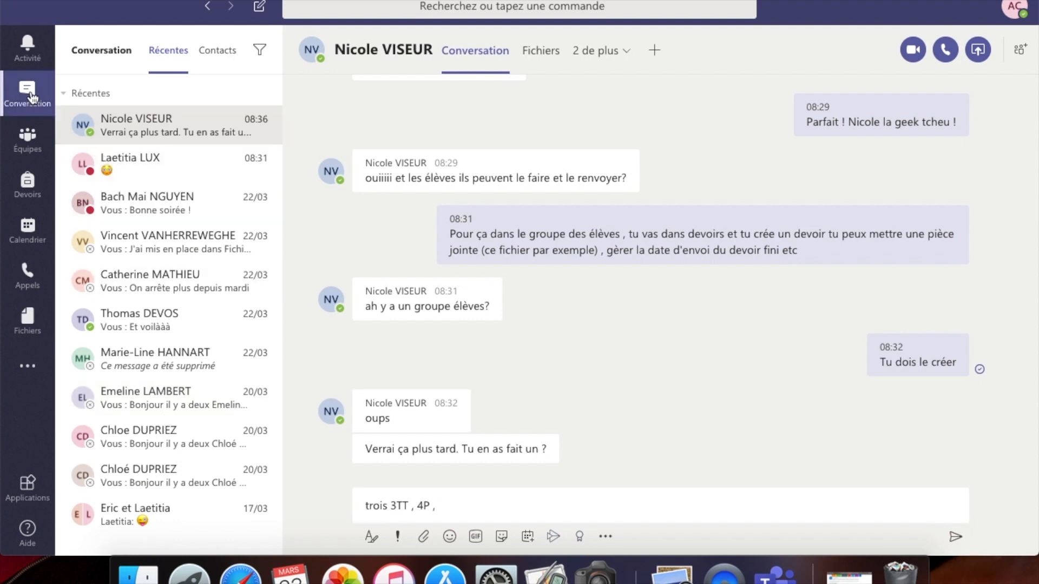
left_click(27, 146)
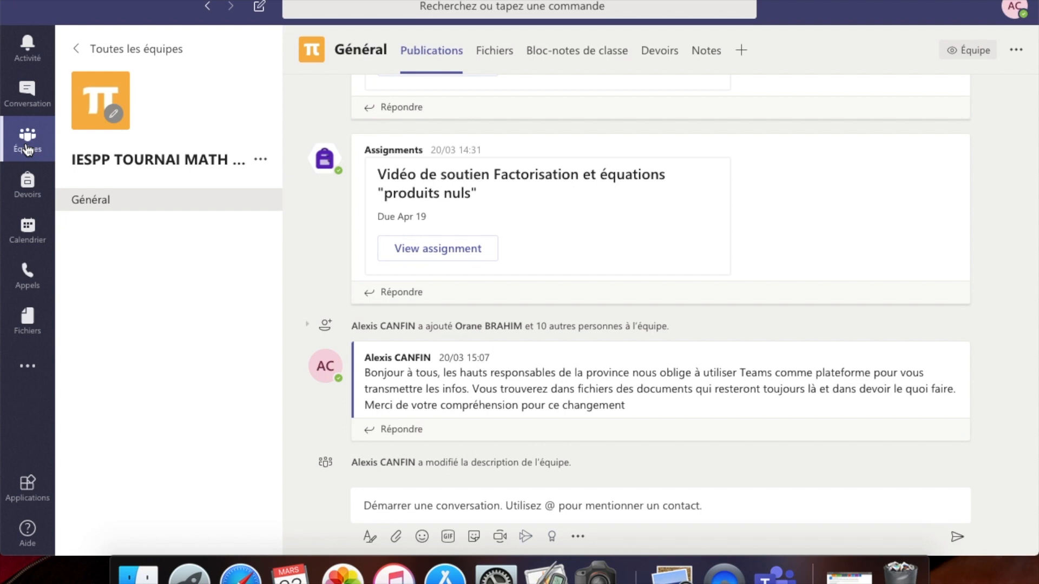
- View the Choisir une classe list including TEST CANFIN, then open the Calendrier
left_click(27, 186)
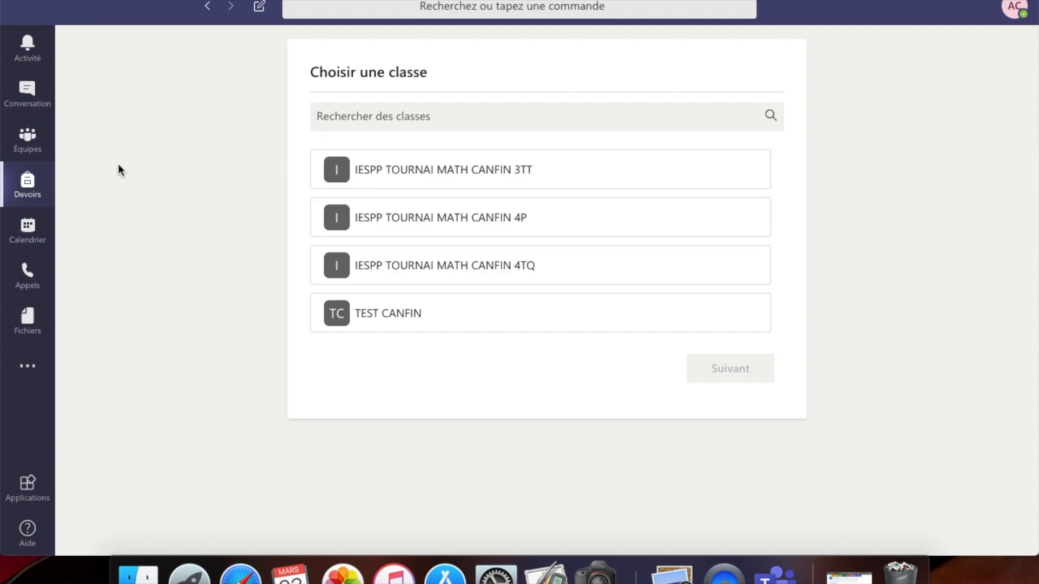
left_click(27, 140)
left_click(27, 241)
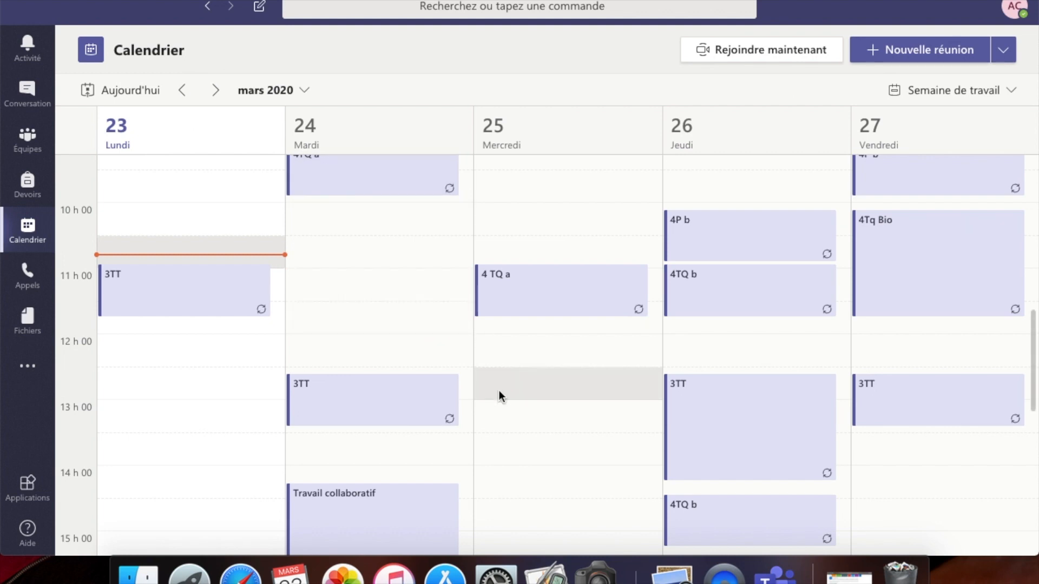
- Step through the April weeks of the calendar, settling on 20–24 April
scroll(499, 391, "down", 10)
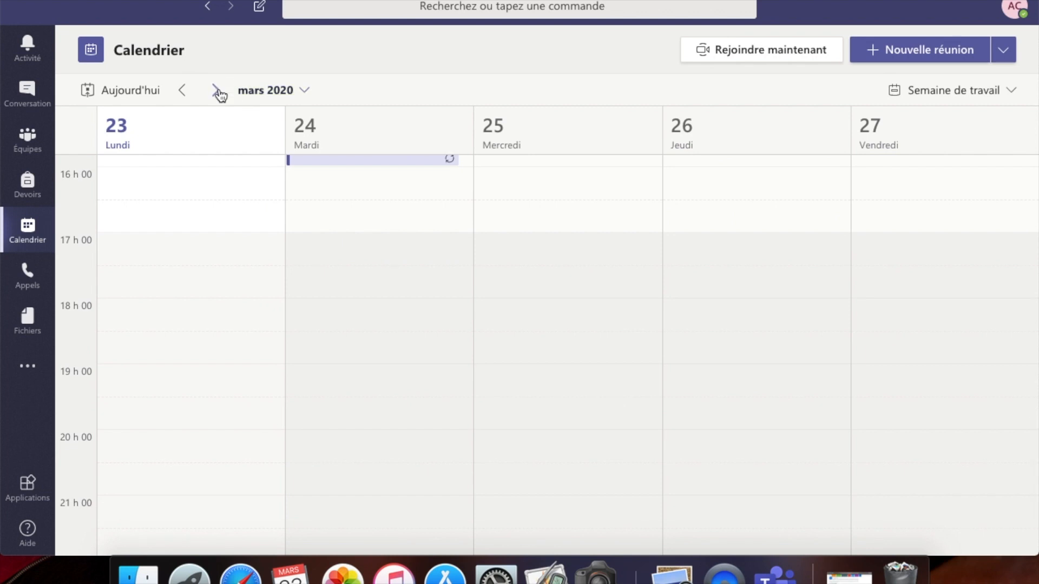
left_click(218, 92)
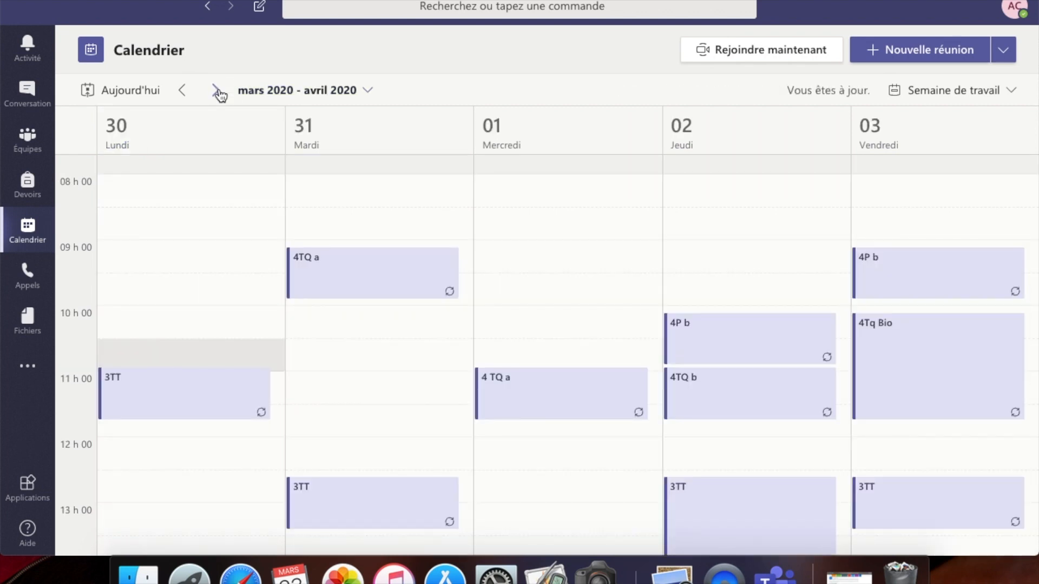
left_click(218, 93)
left_click(218, 93)
left_click(218, 92)
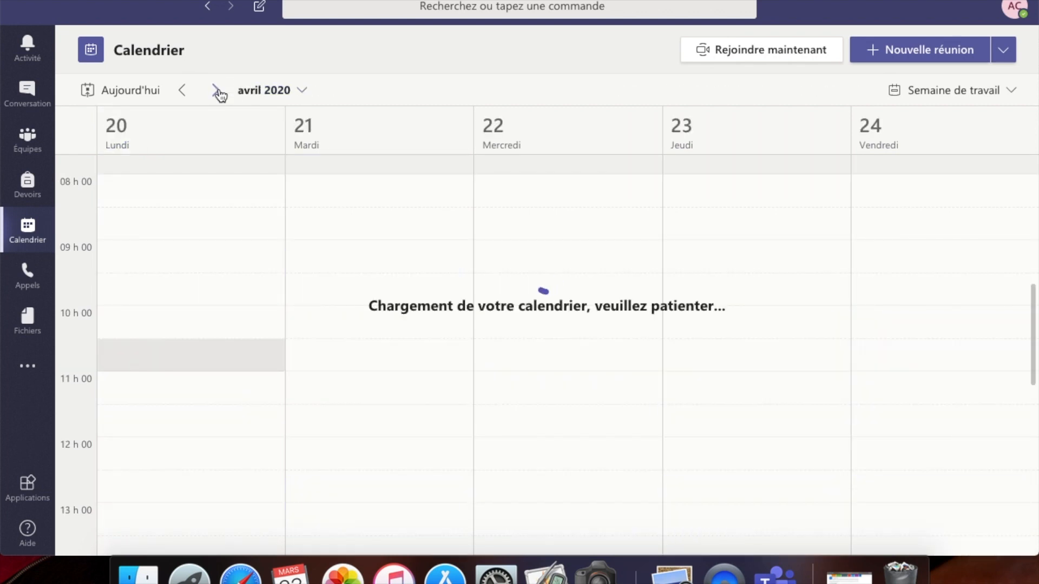
left_click(183, 90)
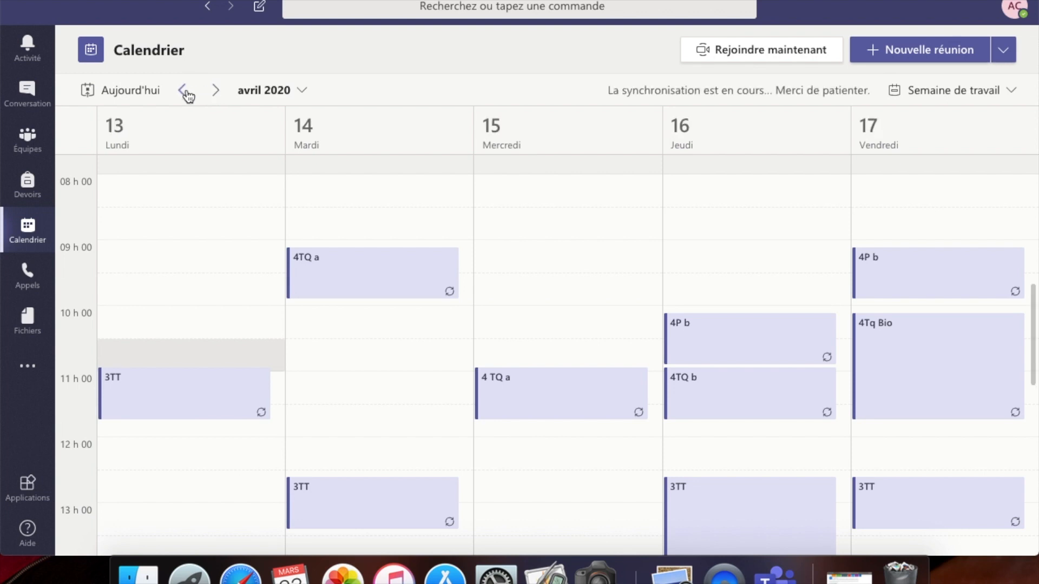
scroll(647, 276, "down", 10)
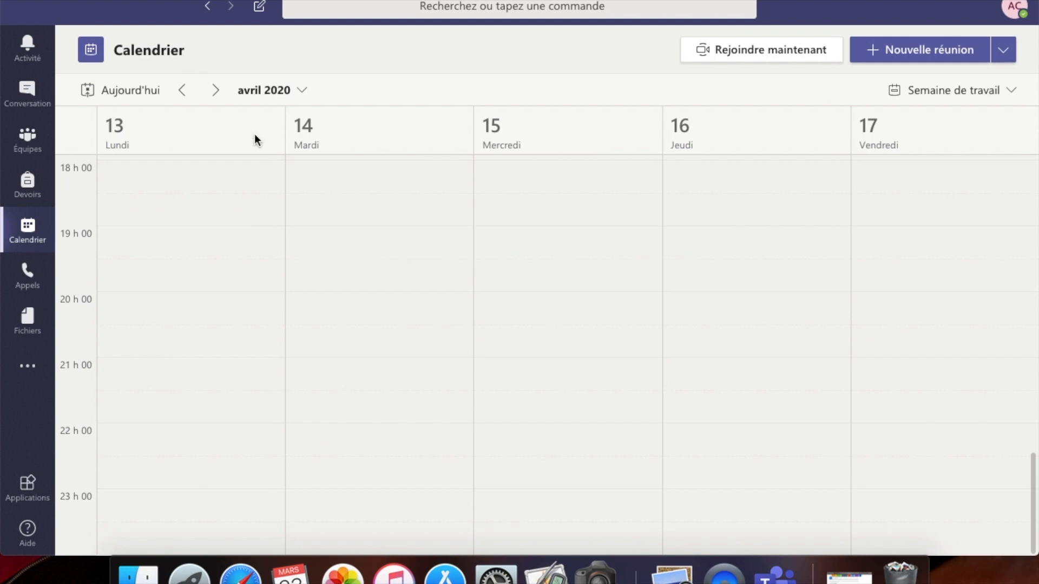
left_click(215, 90)
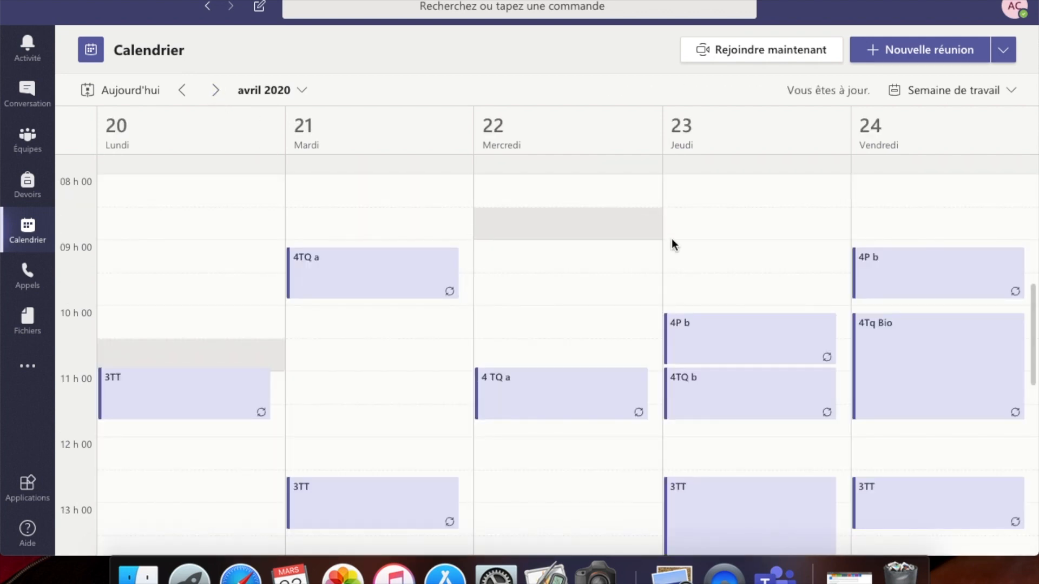
scroll(699, 249, "down", 1)
scroll(699, 248, "up", 9)
scroll(699, 249, "down", 16)
scroll(699, 249, "up", 8)
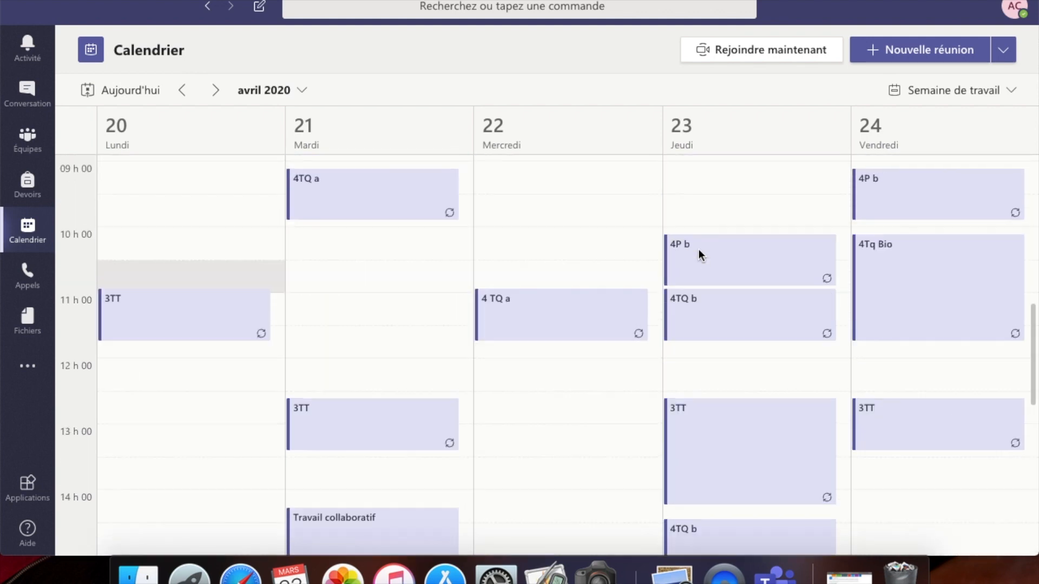
- Check 13–19 April in the seven-day Semaine view, then restore Semaine de travail
left_click(1011, 90)
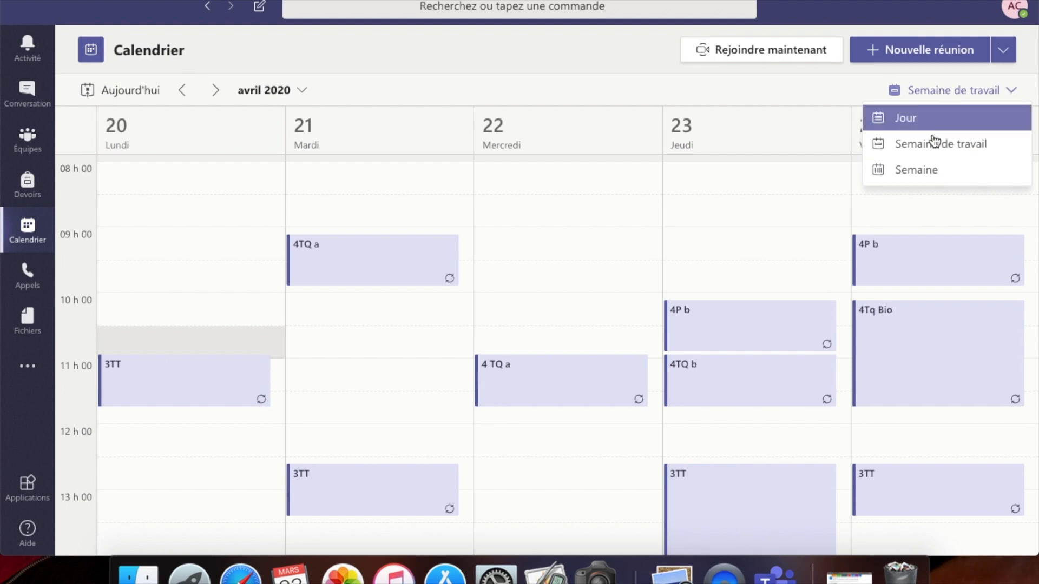
left_click(931, 171)
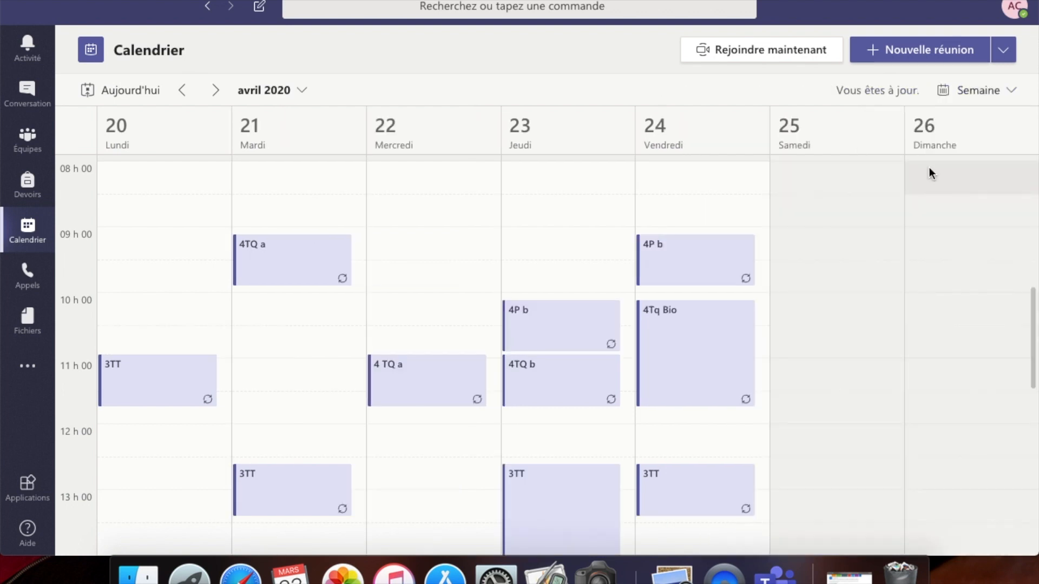
left_click(183, 91)
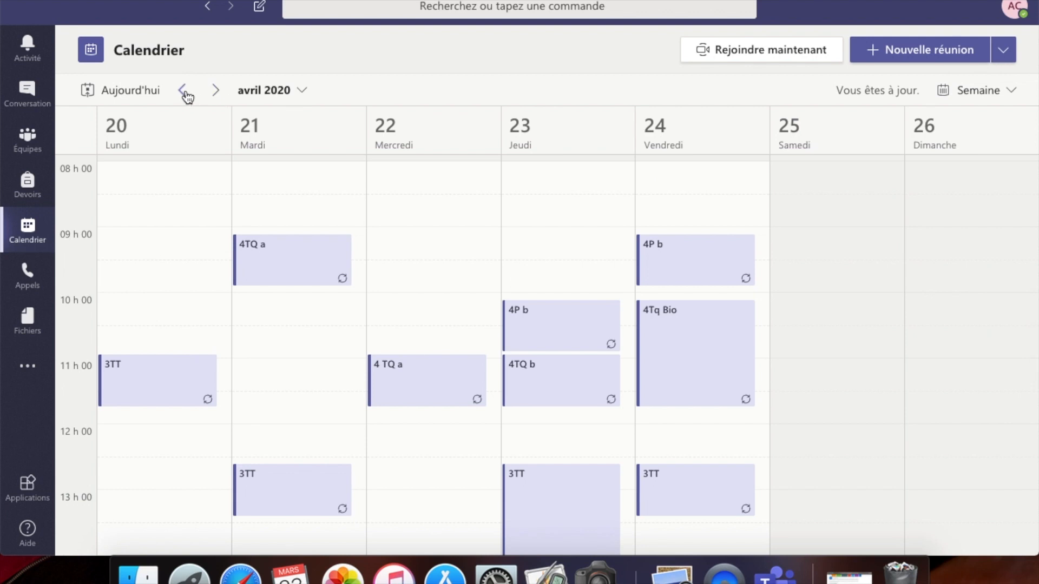
scroll(869, 320, "down", 10)
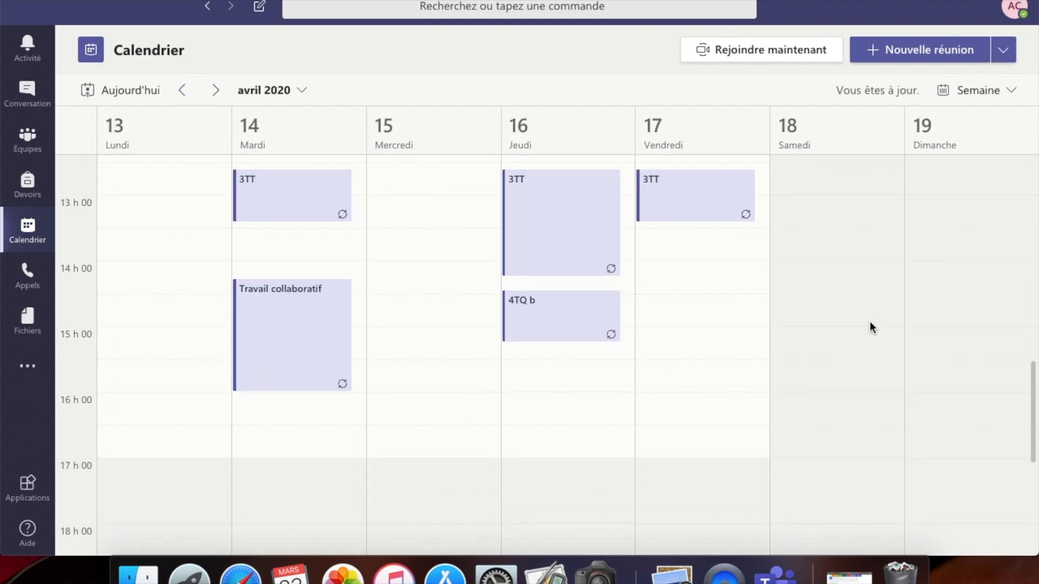
scroll(869, 320, "up", 8)
scroll(869, 323, "up", 7)
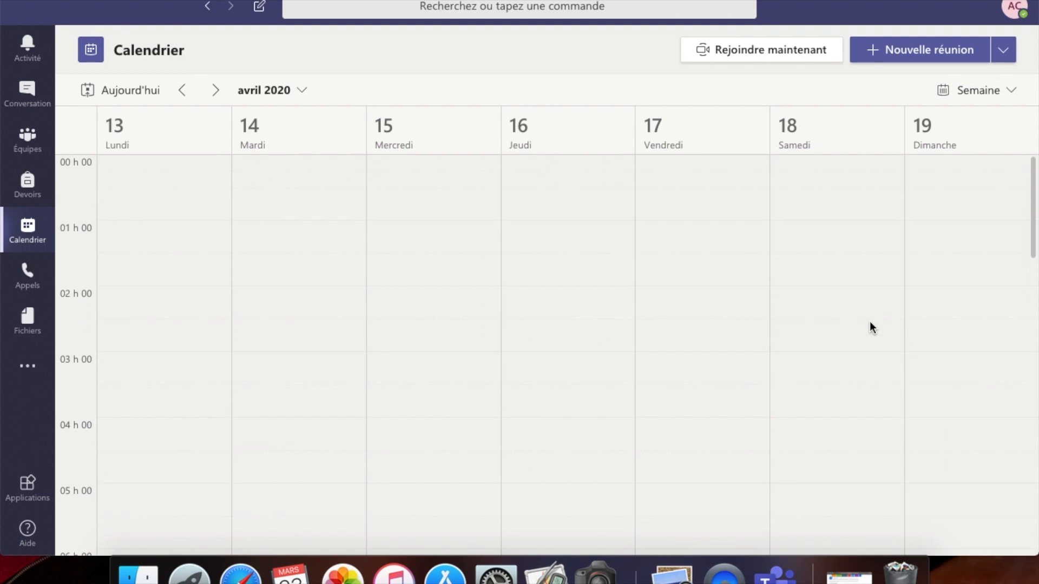
scroll(870, 323, "down", 15)
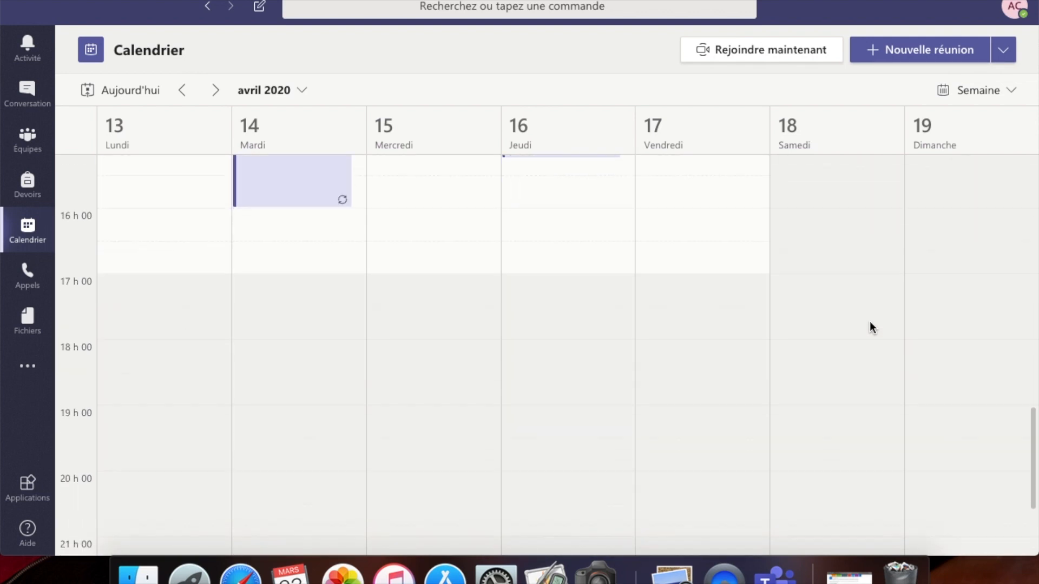
scroll(869, 321, "up", 18)
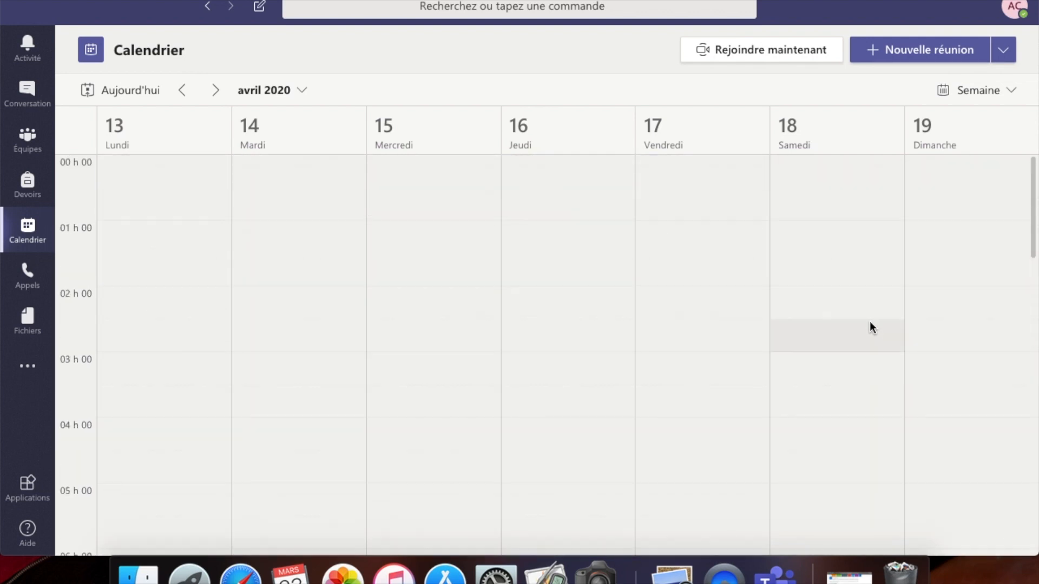
left_click(1009, 92)
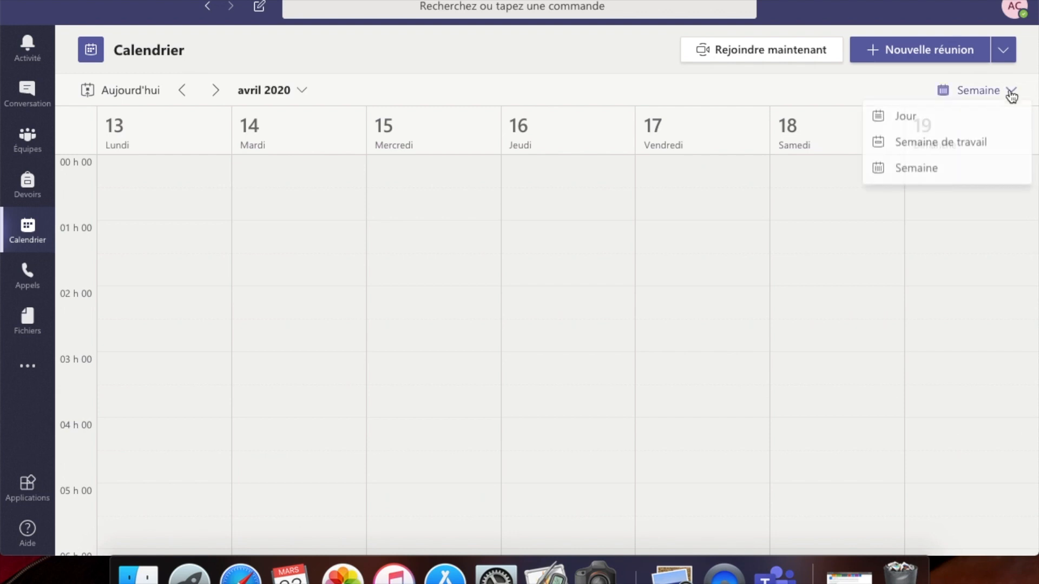
left_click(977, 142)
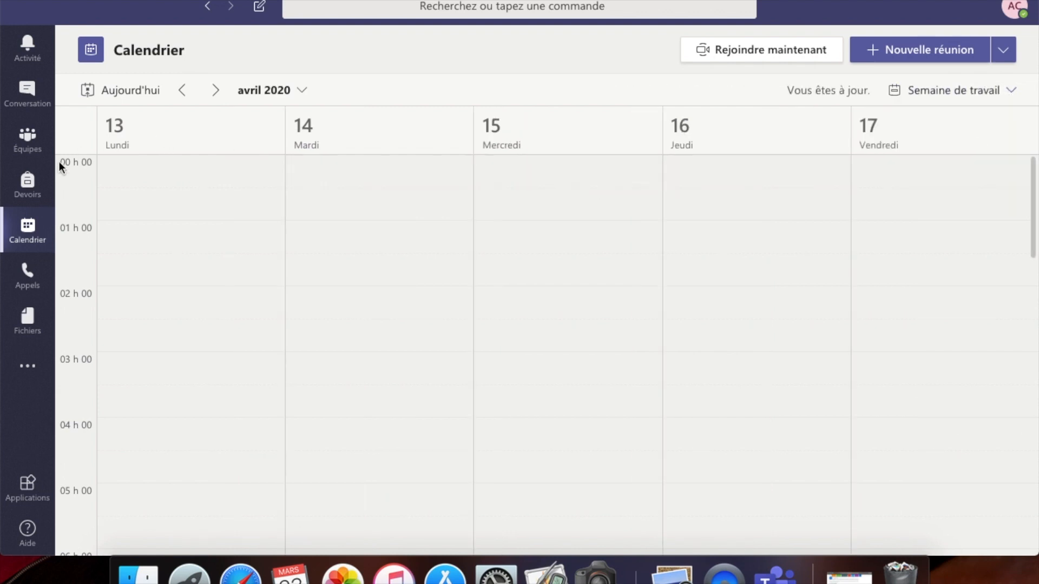
left_click(30, 138)
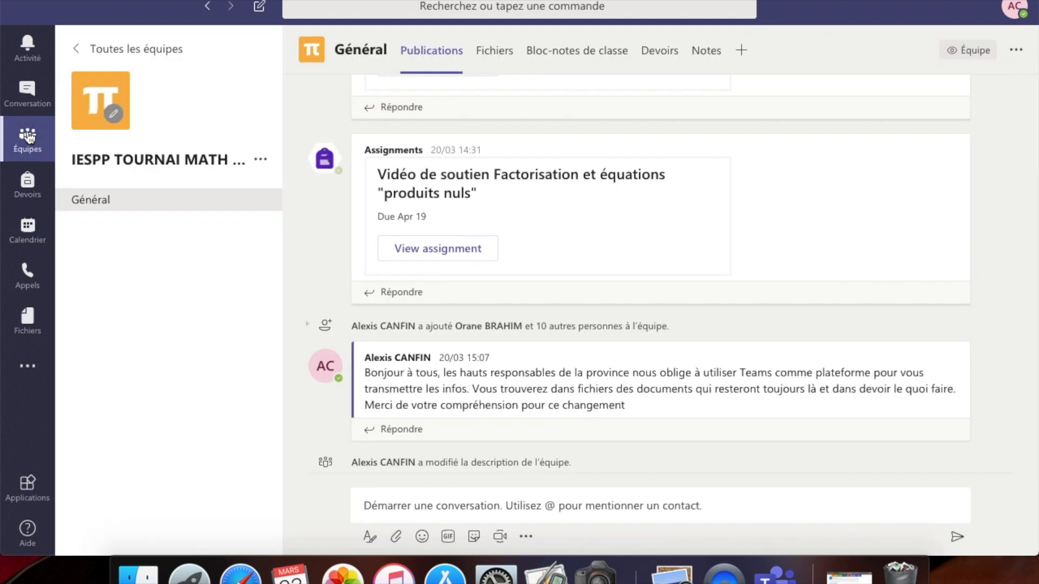
- From the teams overview, go to Rejoindre ou créer une équipe and choose Créer une équipe
left_click(30, 138)
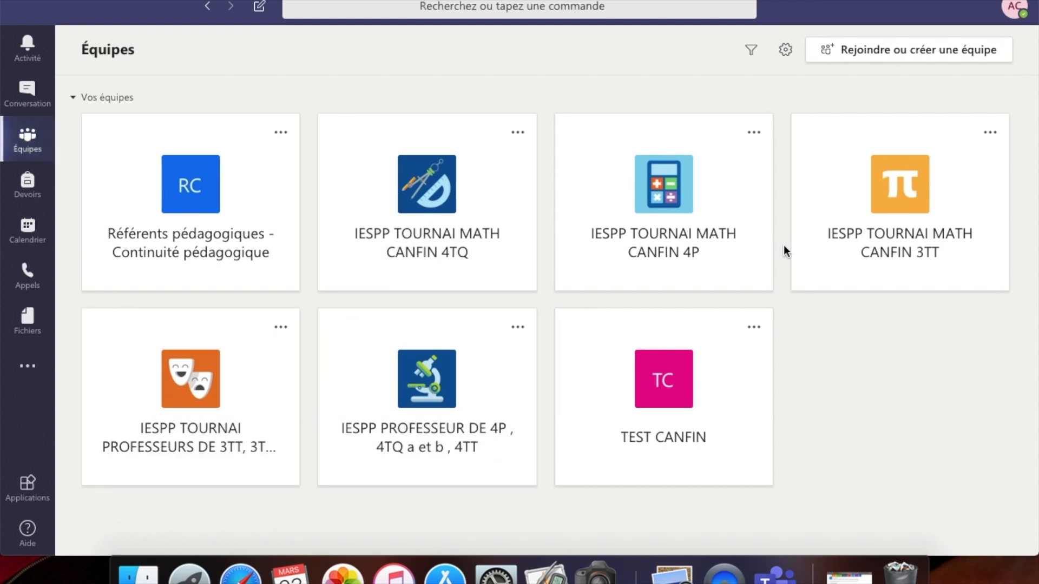
left_click(936, 54)
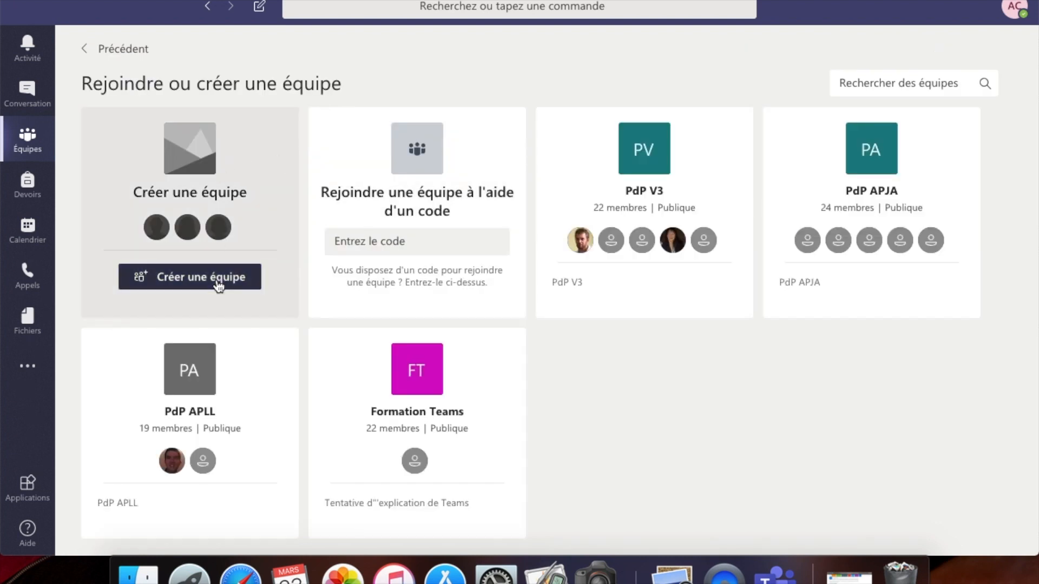
left_click(216, 279)
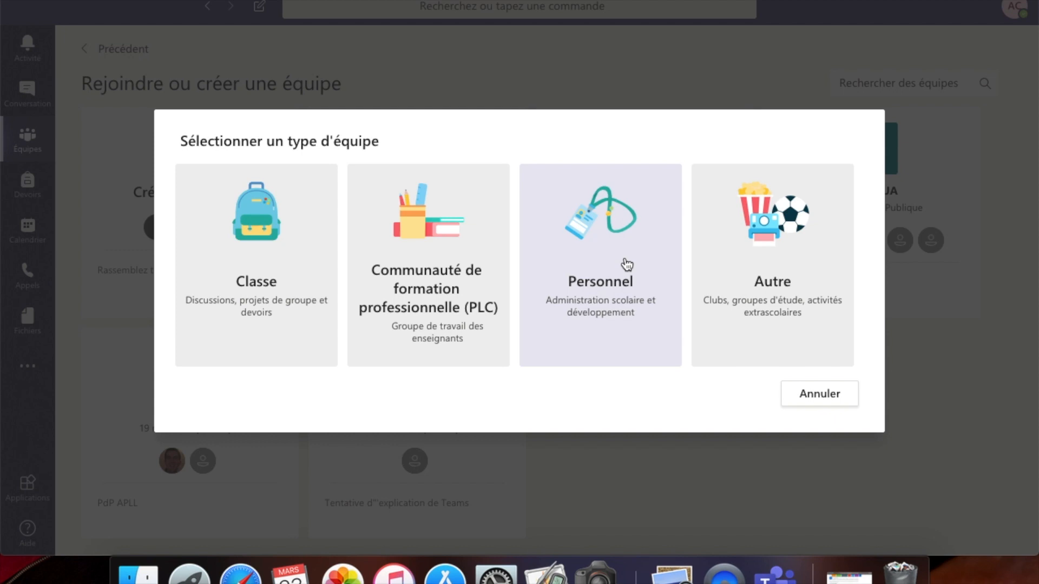
- Create the staff team 'TEST enseignant' without adding any members
left_click(626, 264)
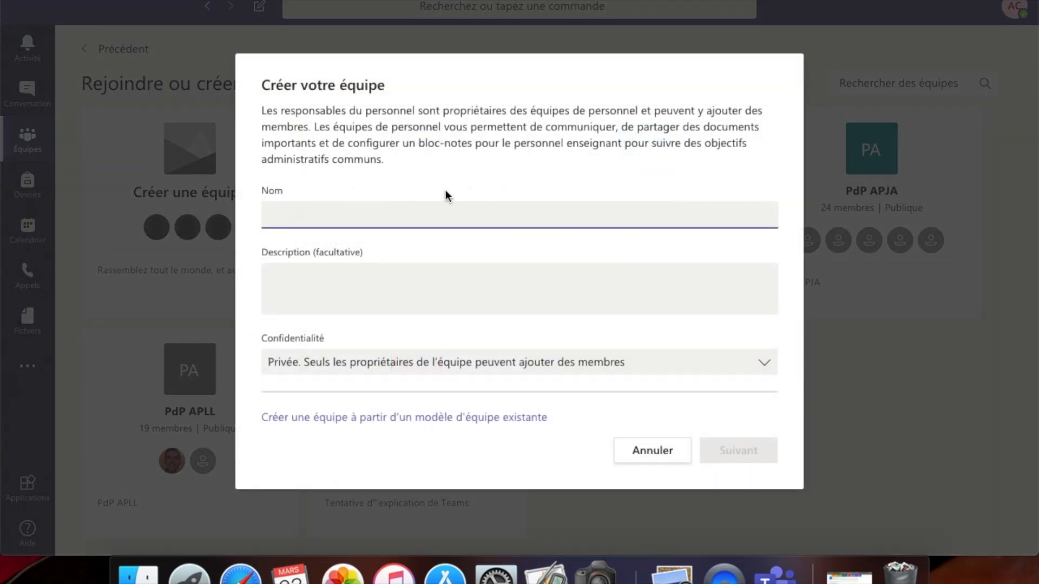
type("TEST")
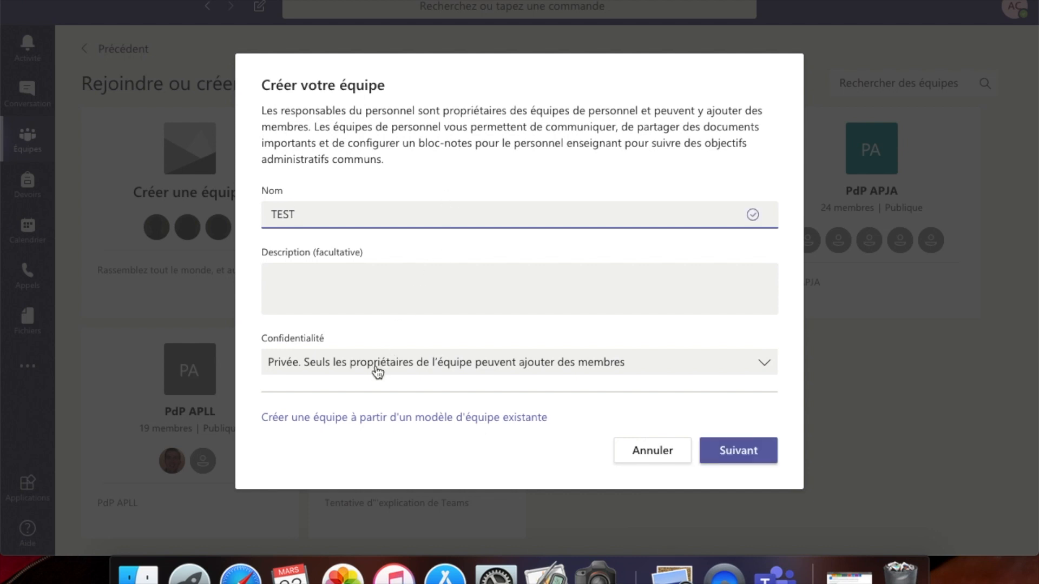
type(" enseignant")
left_click(756, 459)
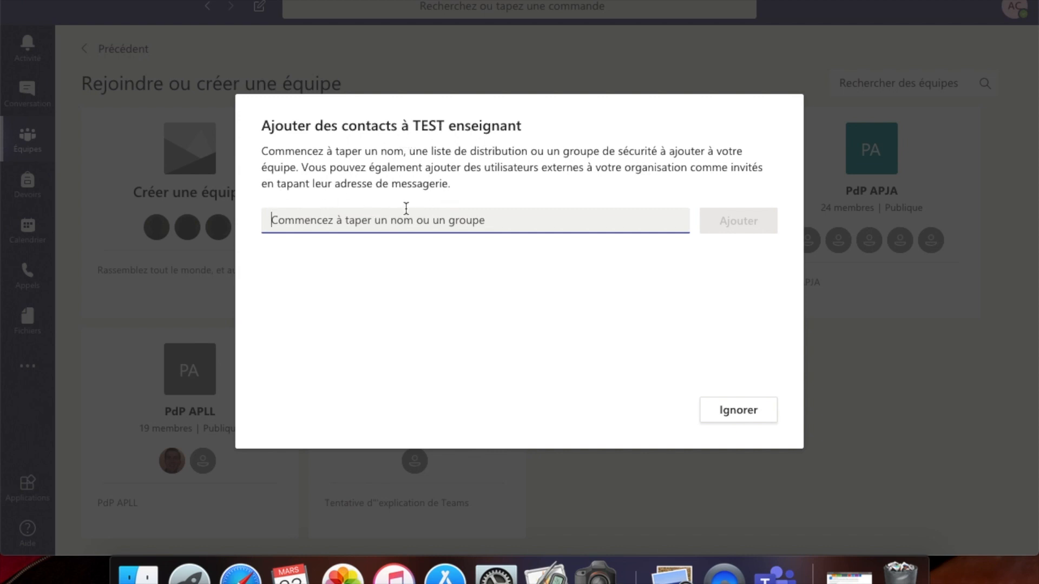
left_click(735, 411)
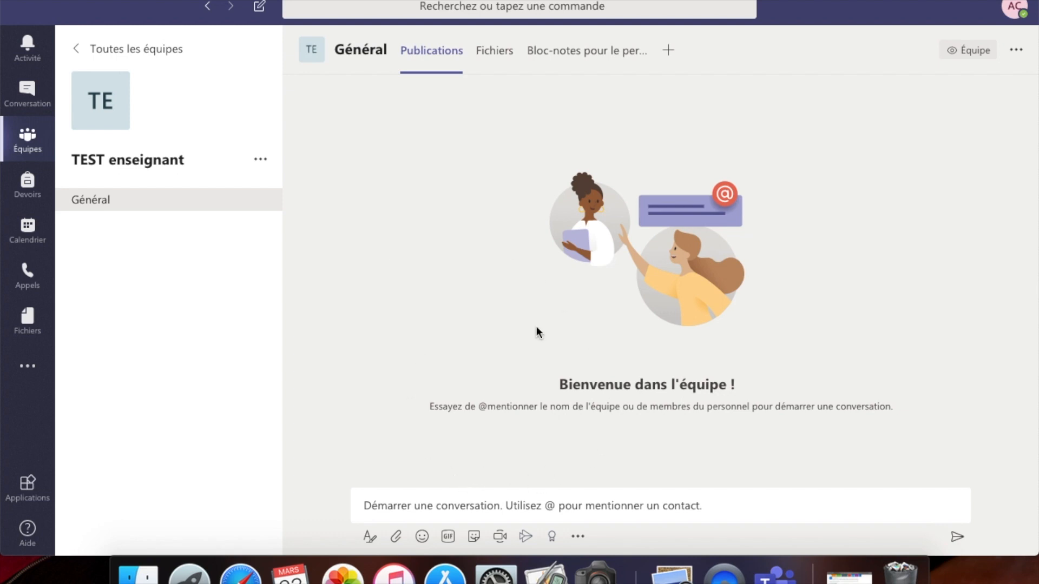
- Show the empty Fichiers library of TEST enseignant's Général channel
left_click(496, 59)
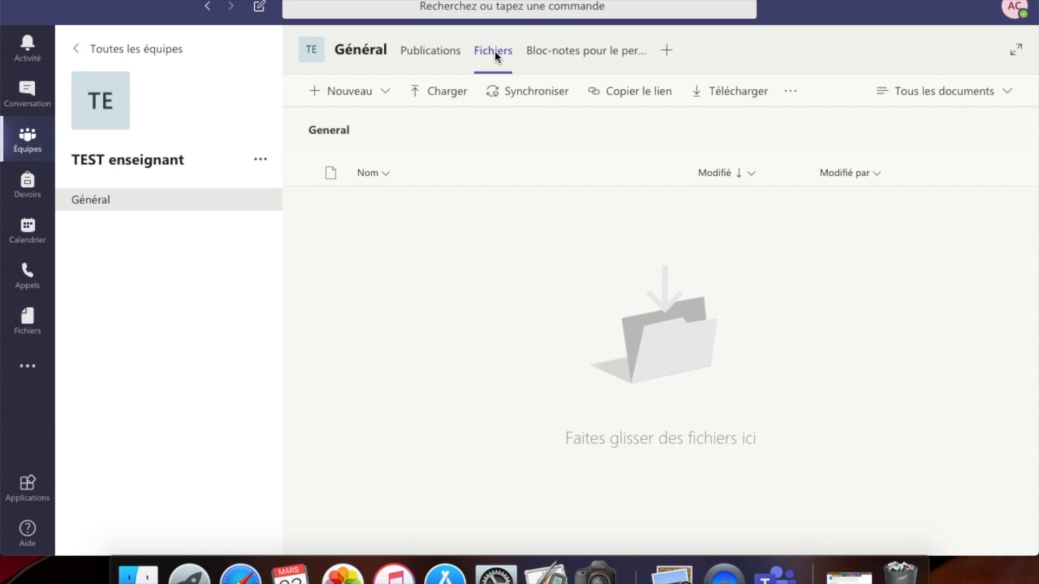
left_click(386, 98)
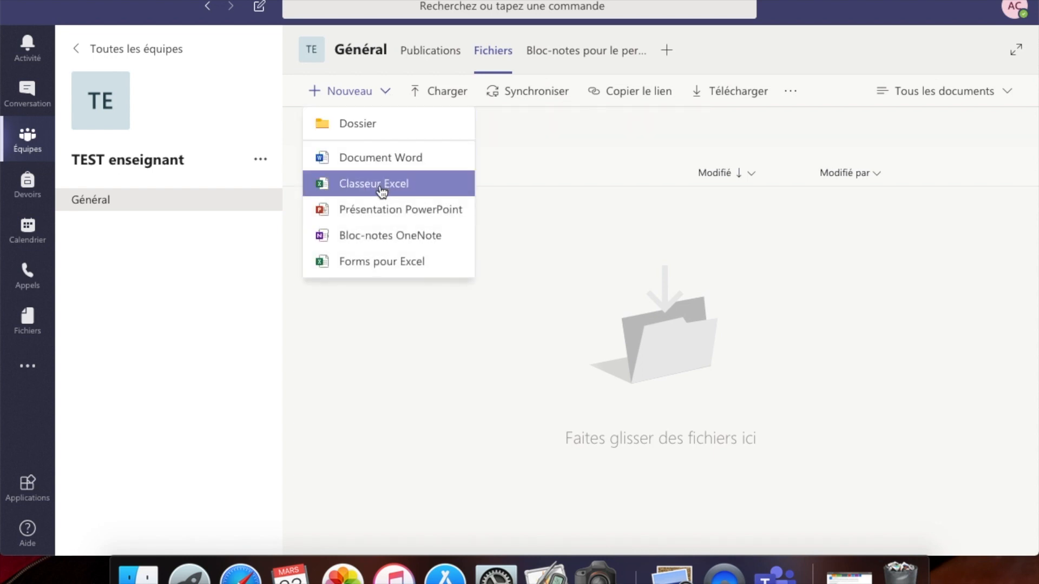
- Create the Excel workbook 'TEST EXCEL' in the Général files, then close it
left_click(382, 187)
type("TEST EXCEL")
left_click(611, 310)
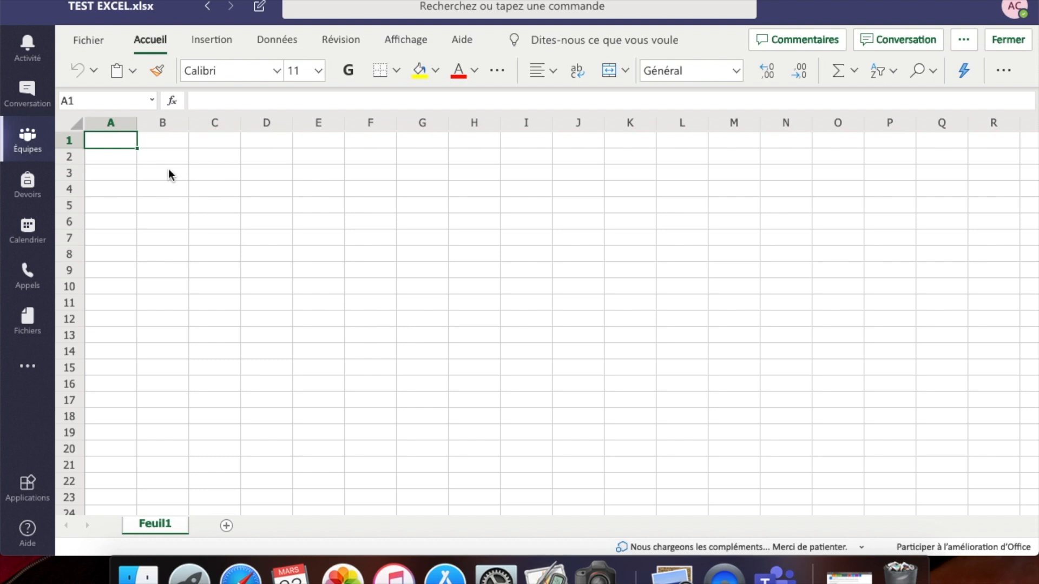
left_click(28, 142)
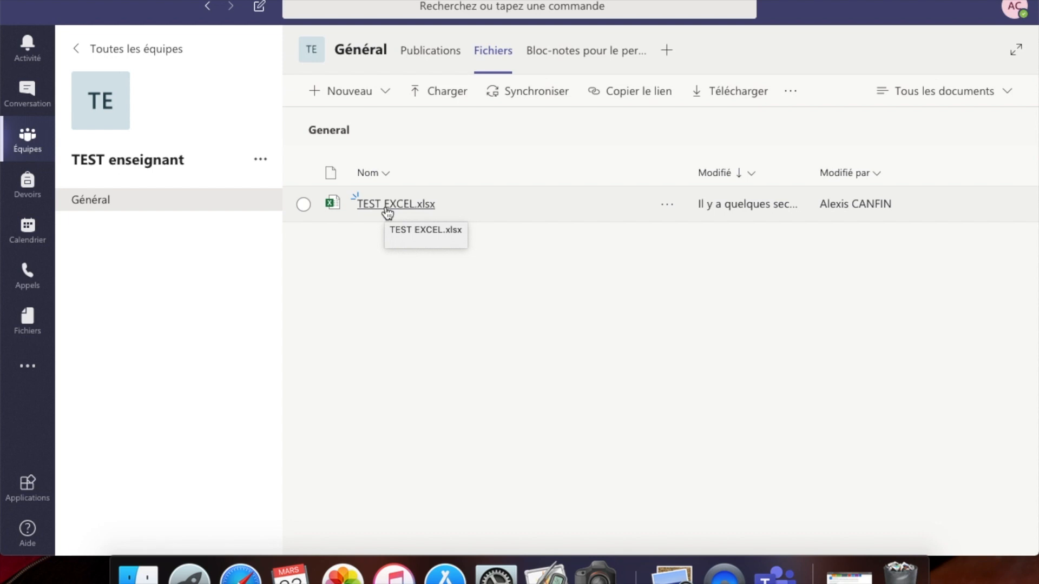
- Enter A in cell A2 and B in cell B2 of TEST EXCEL.xlsx, then close the workbook
left_click(387, 205)
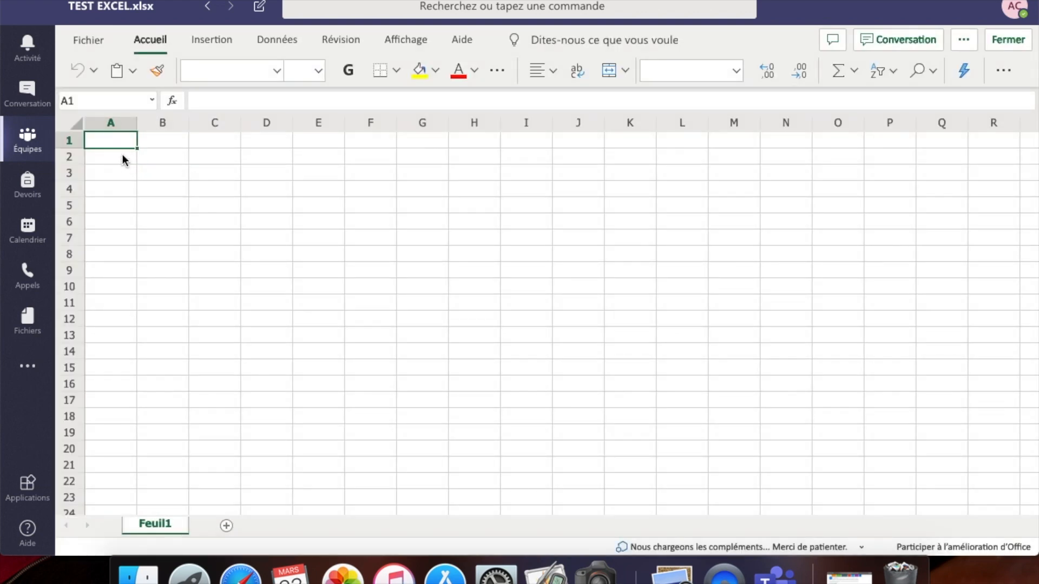
left_click(122, 157)
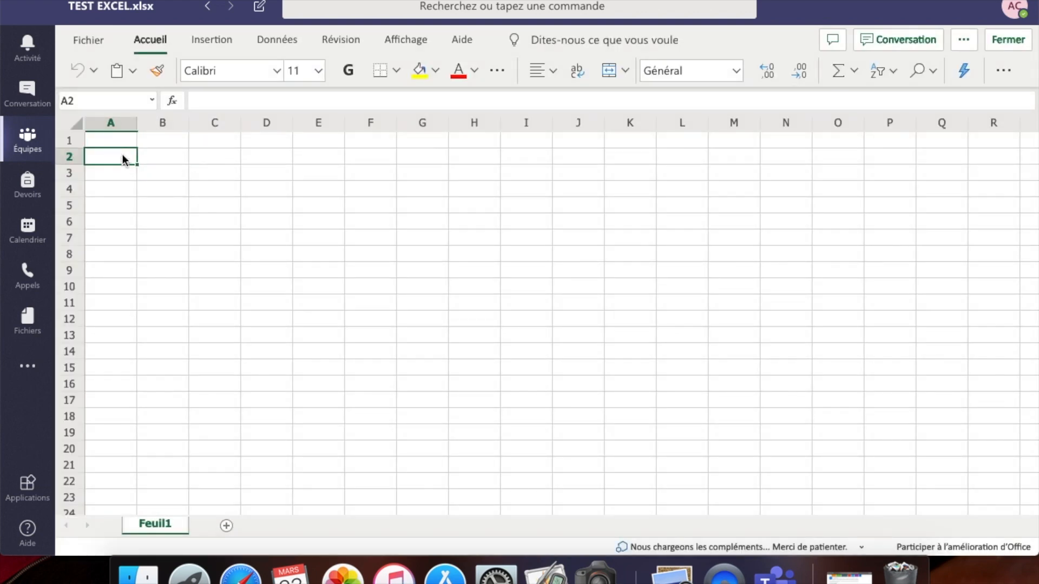
type("A")
left_click(187, 201)
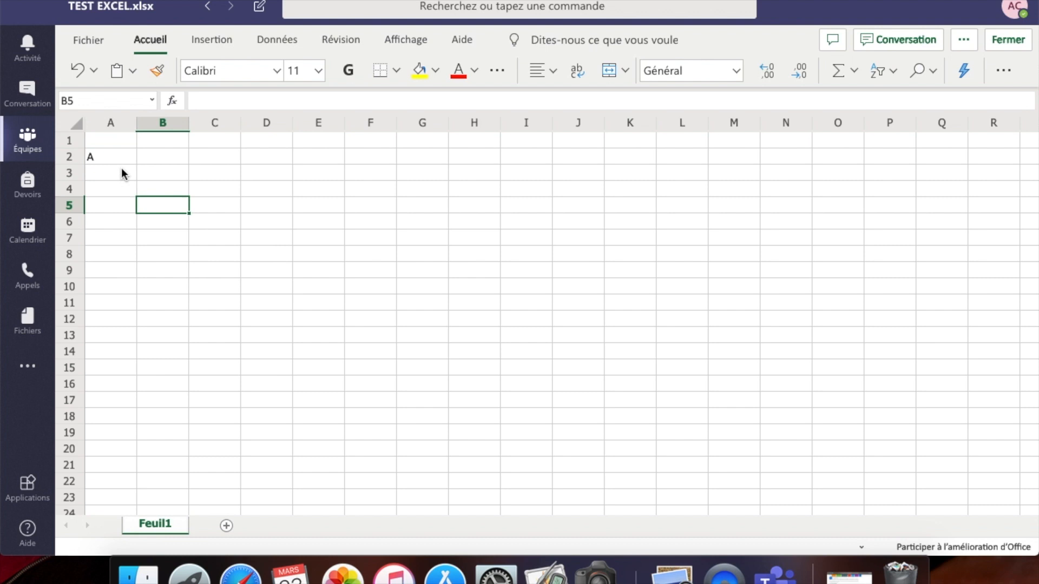
left_click(160, 151)
type("B")
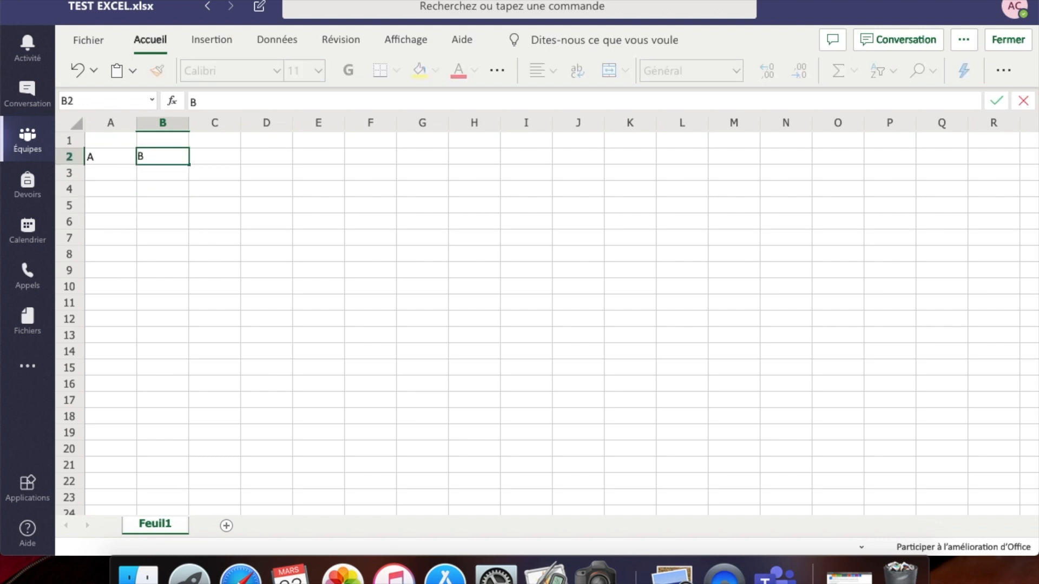
left_click(168, 191)
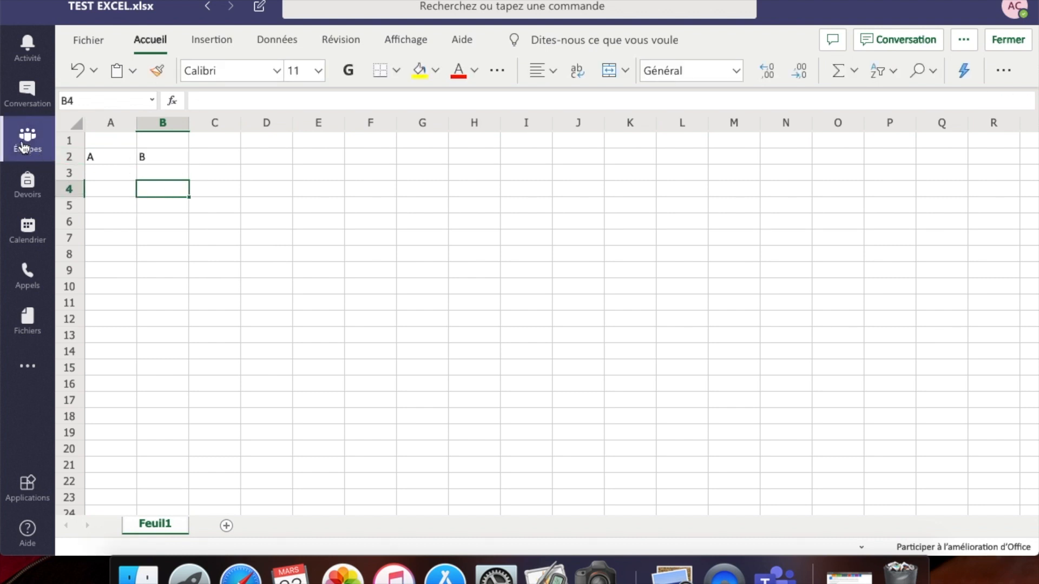
left_click(23, 146)
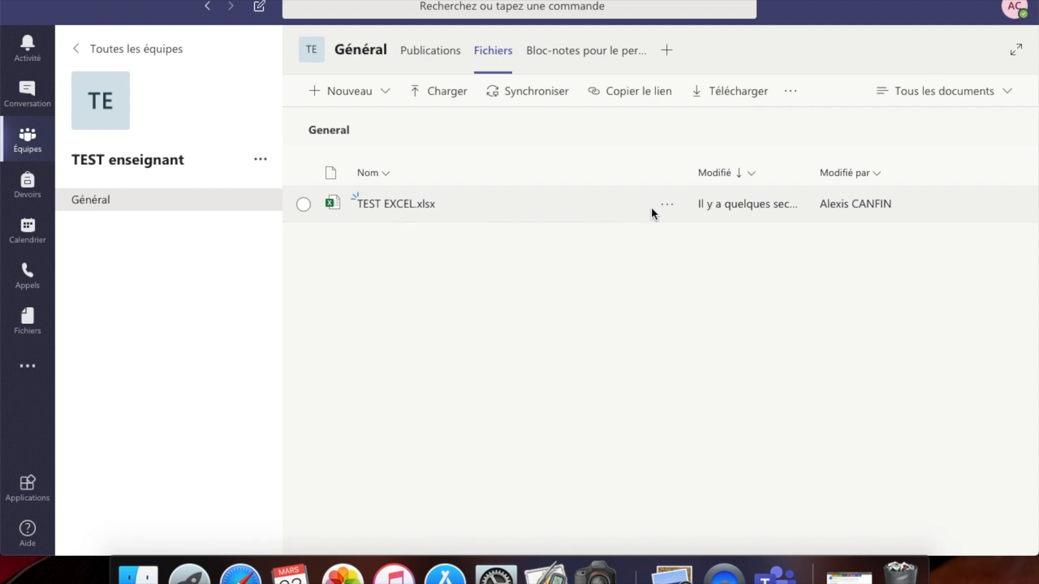
- Copy TEST EXCEL.xlsx into the same General folder, keeping both, and refresh to show TEST EXCEL (1).xlsx
left_click(667, 205)
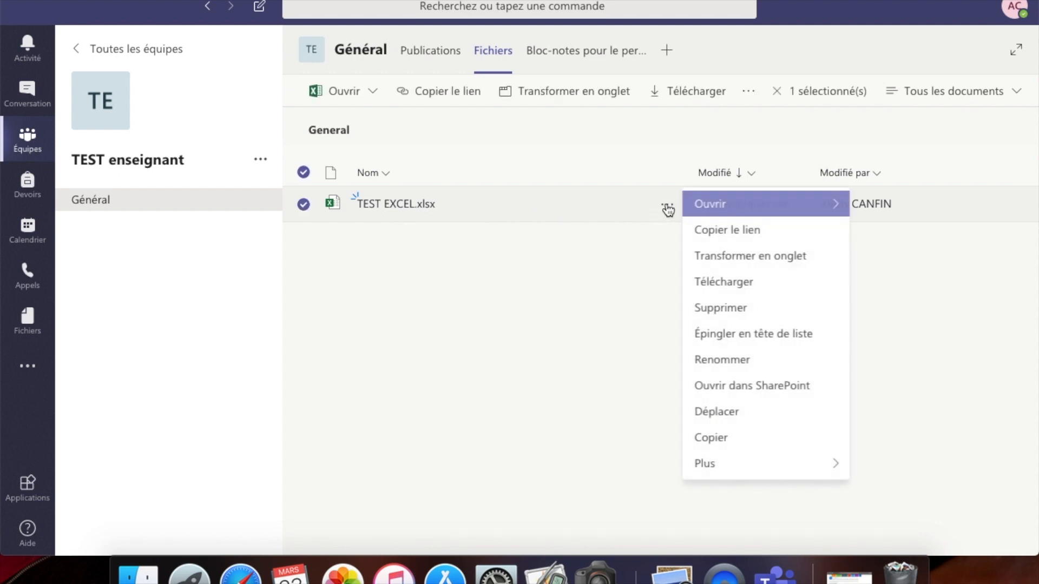
left_click(714, 438)
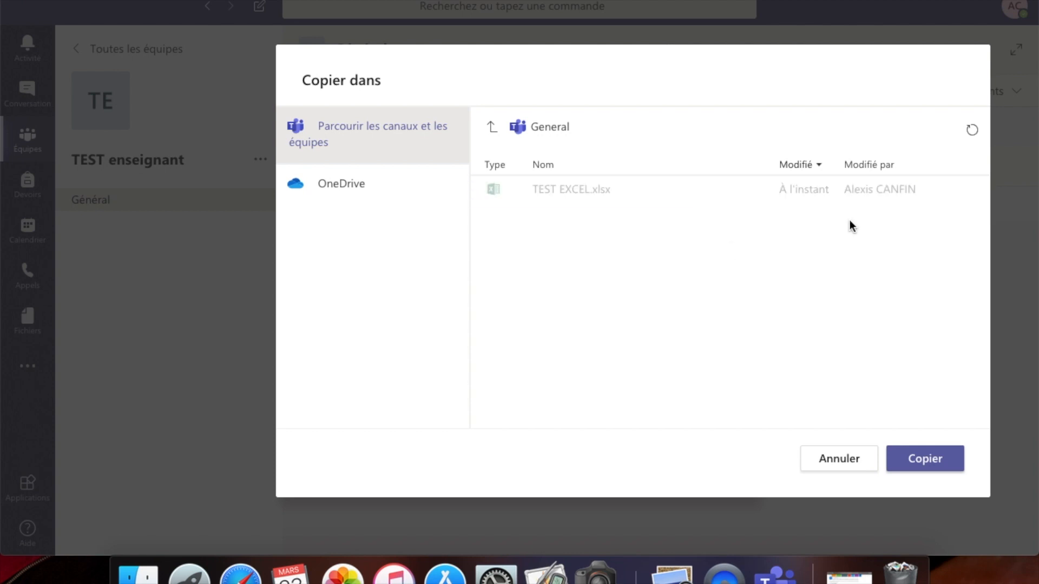
left_click(936, 466)
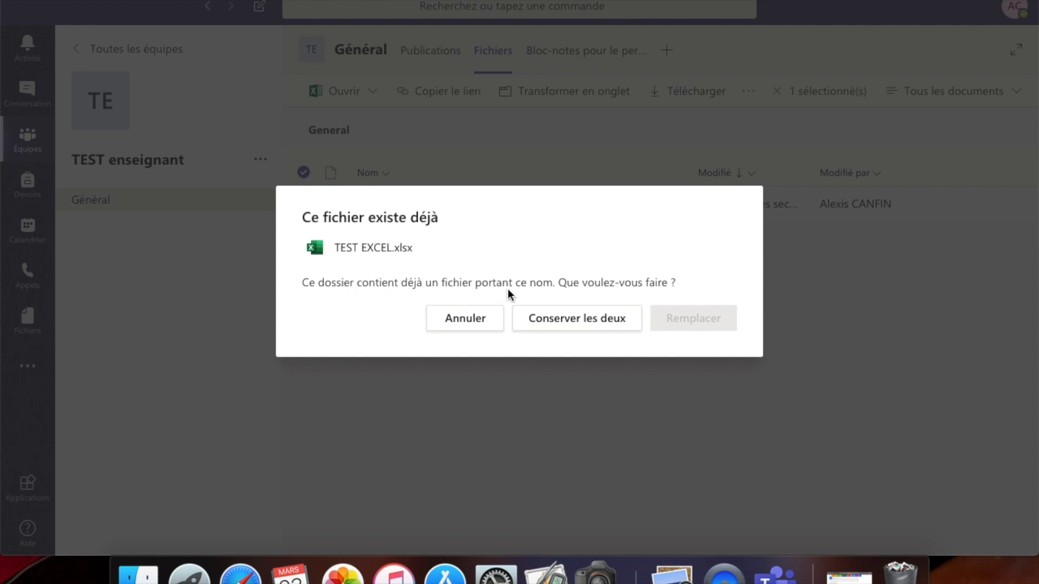
left_click(604, 324)
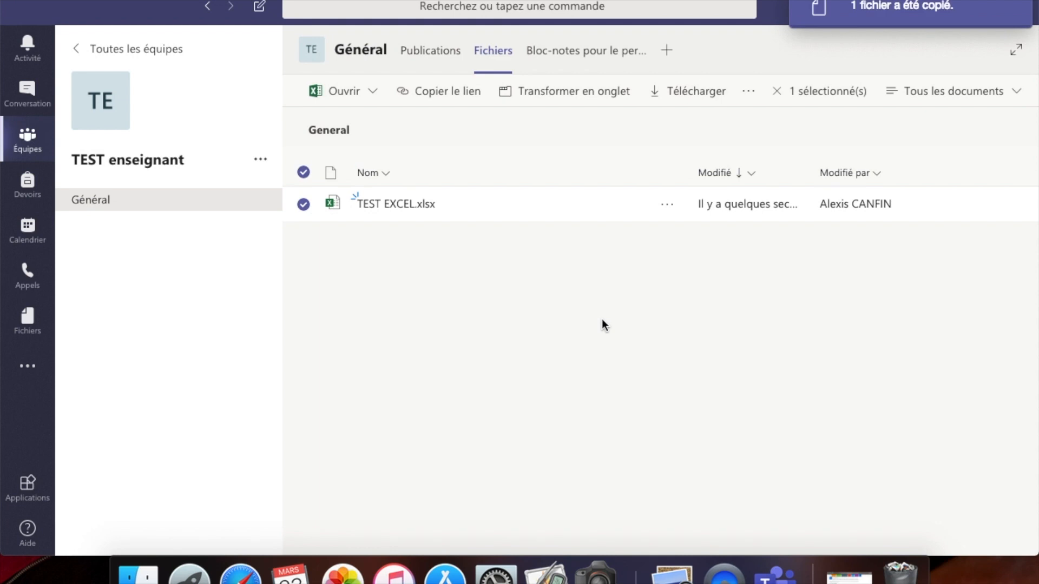
left_click(438, 59)
left_click(493, 57)
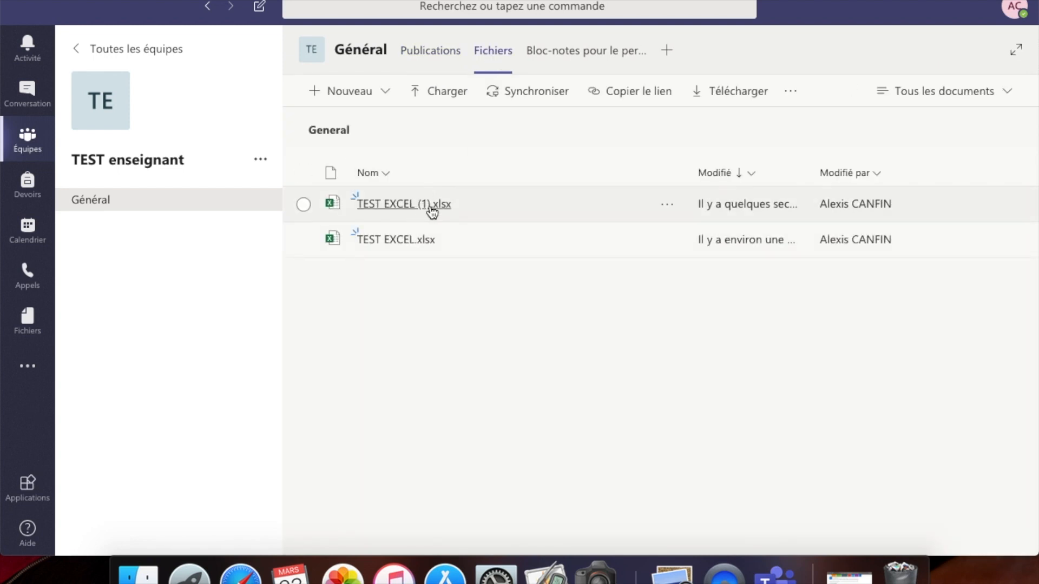
left_click(669, 206)
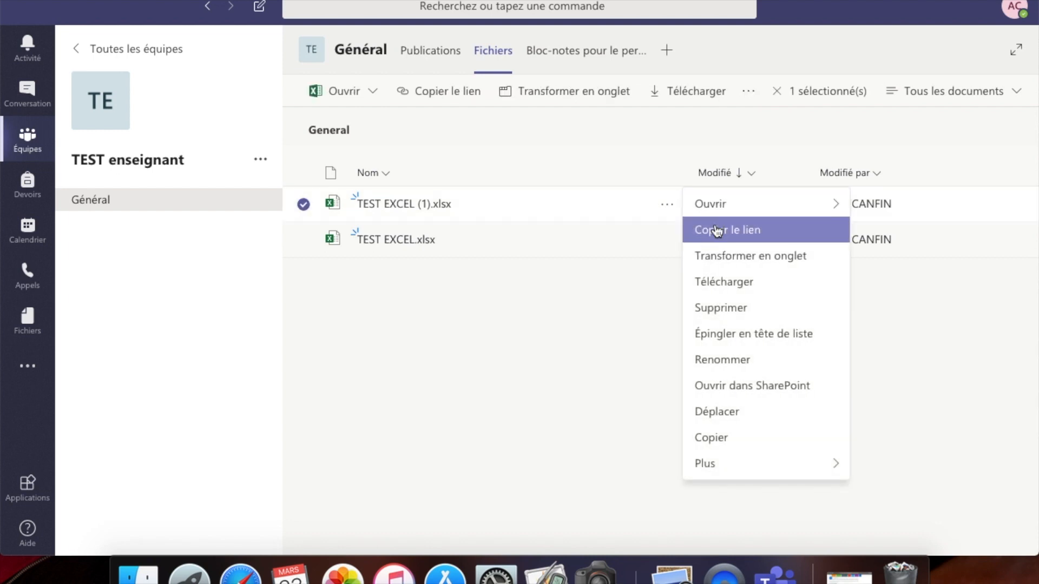
- Rename the copy TEST EXCEL (1).xlsx to TEST EXCEL classe A.xlsx
left_click(728, 360)
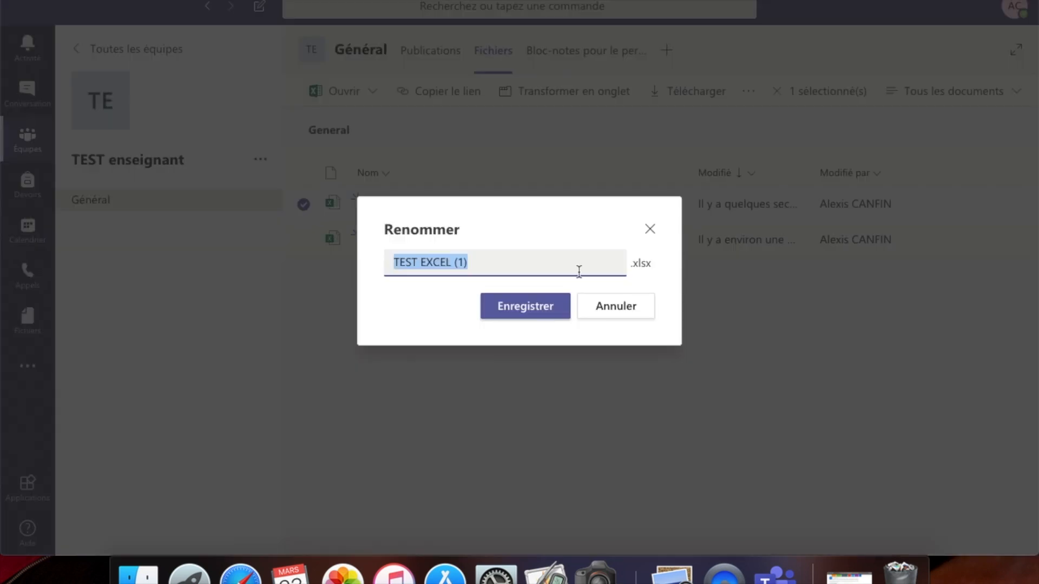
left_click(477, 261)
key("BackSpace")
key("BackSpace")
key("BackSpace")
type("classe A")
left_click(536, 305)
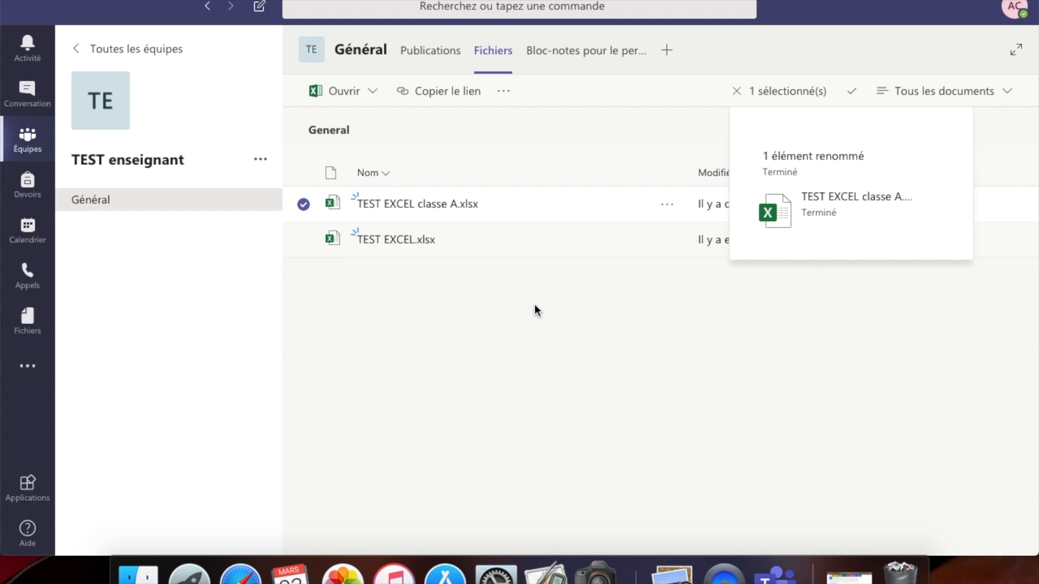
left_click(512, 320)
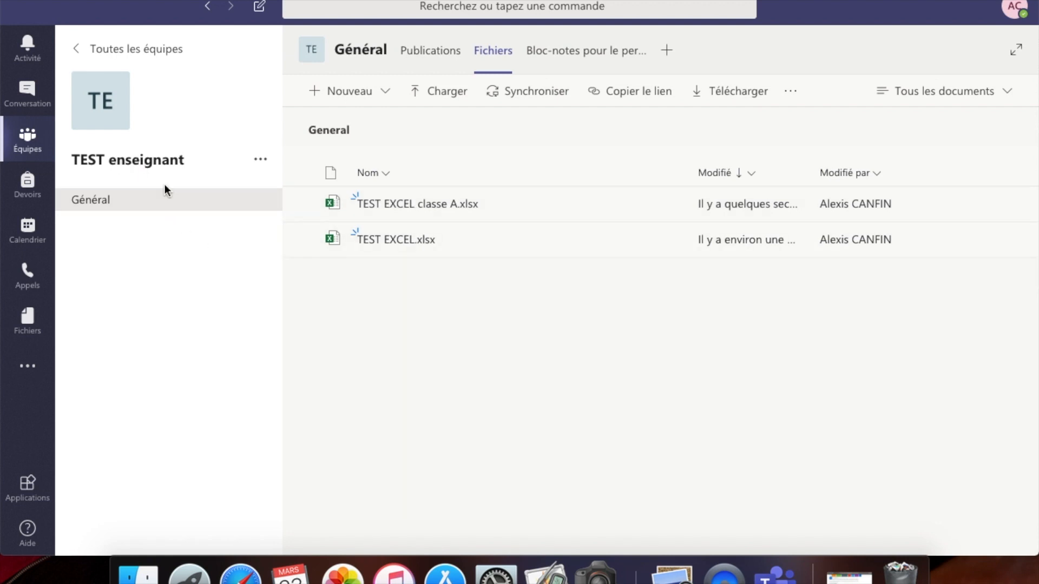
left_click(262, 161)
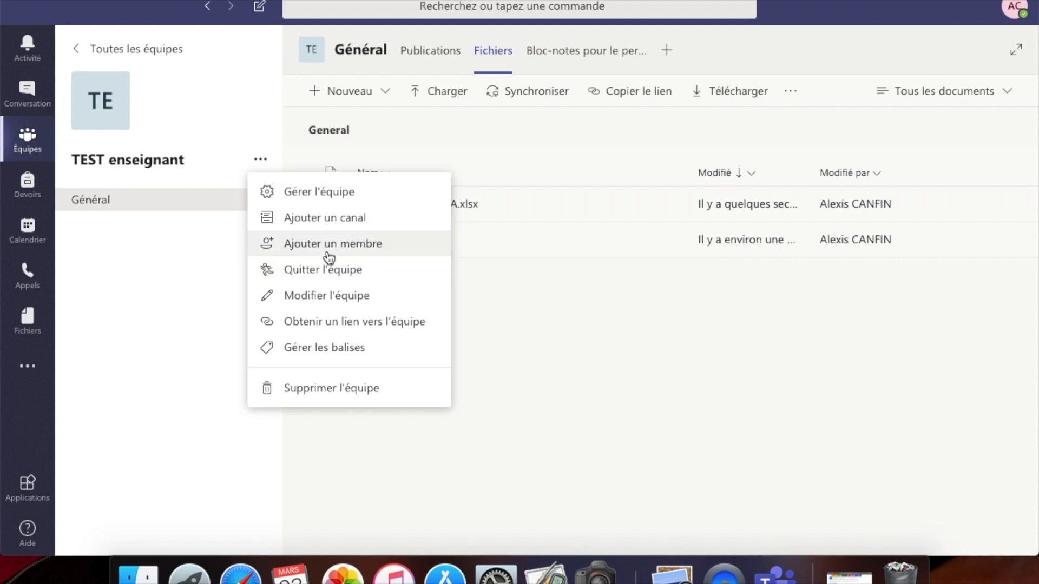
- Go to the IESPP PROFESSEUR DE 4P, 4TQ a et b, 4TT team and show its Général channel files
left_click(180, 283)
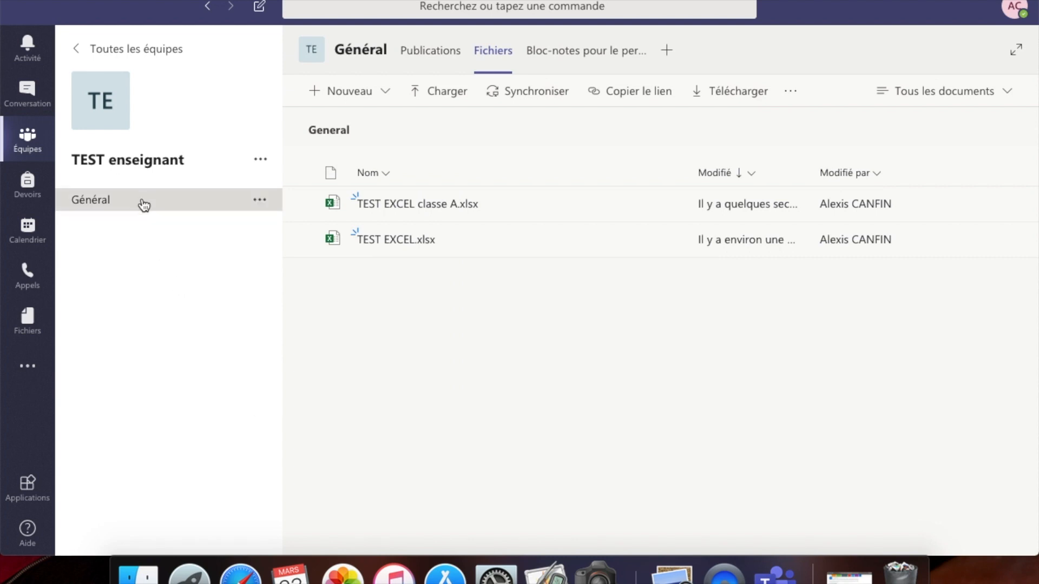
left_click(30, 144)
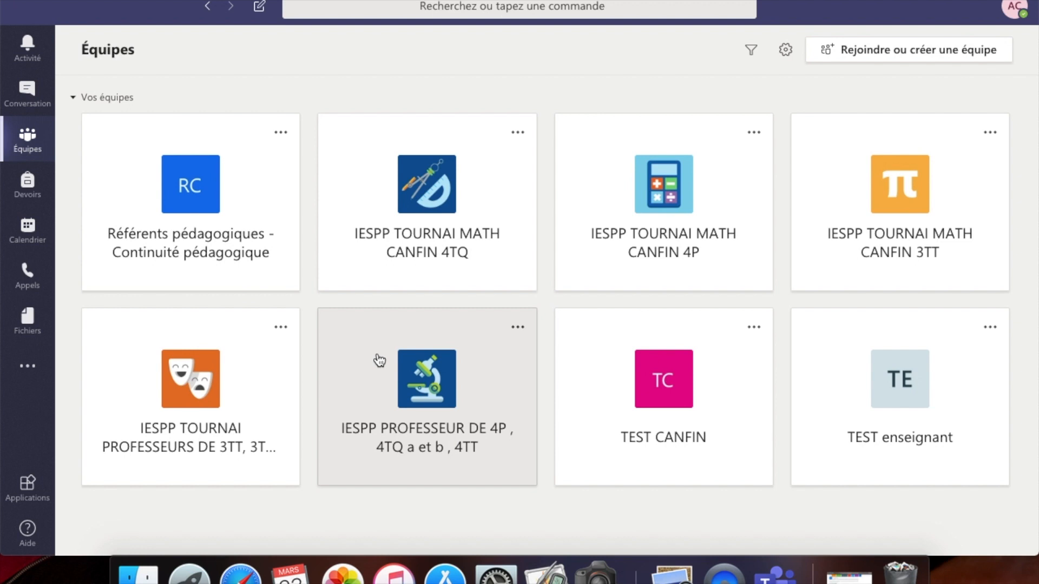
left_click(481, 376)
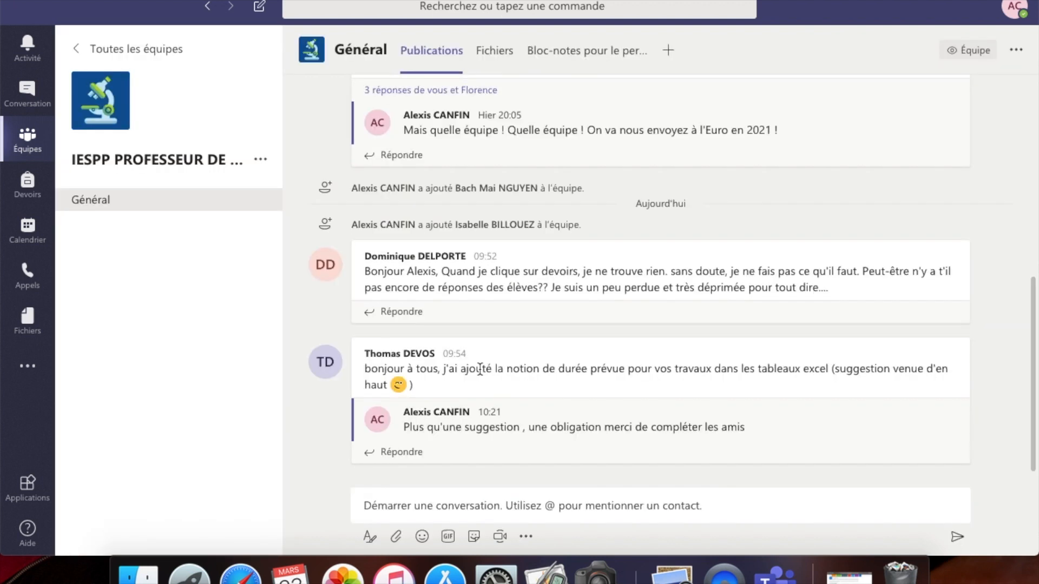
scroll(563, 217, "up", 3)
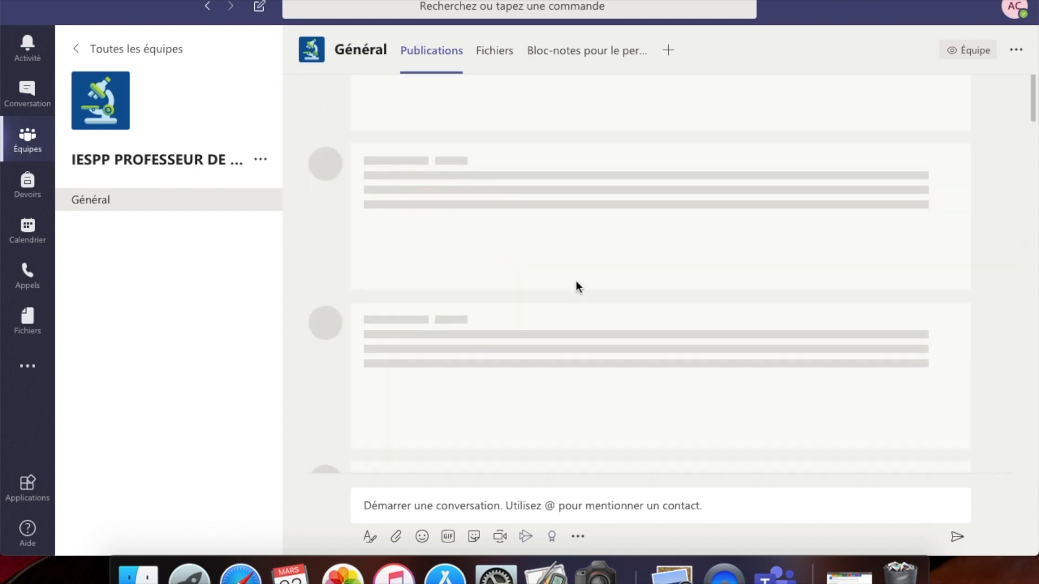
scroll(576, 281, "up", 10)
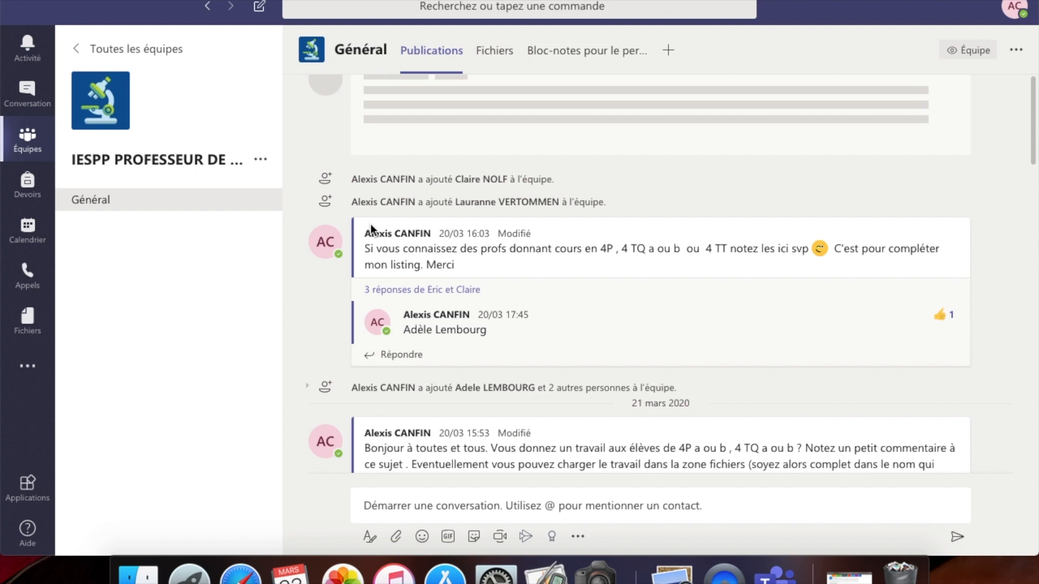
left_click(498, 51)
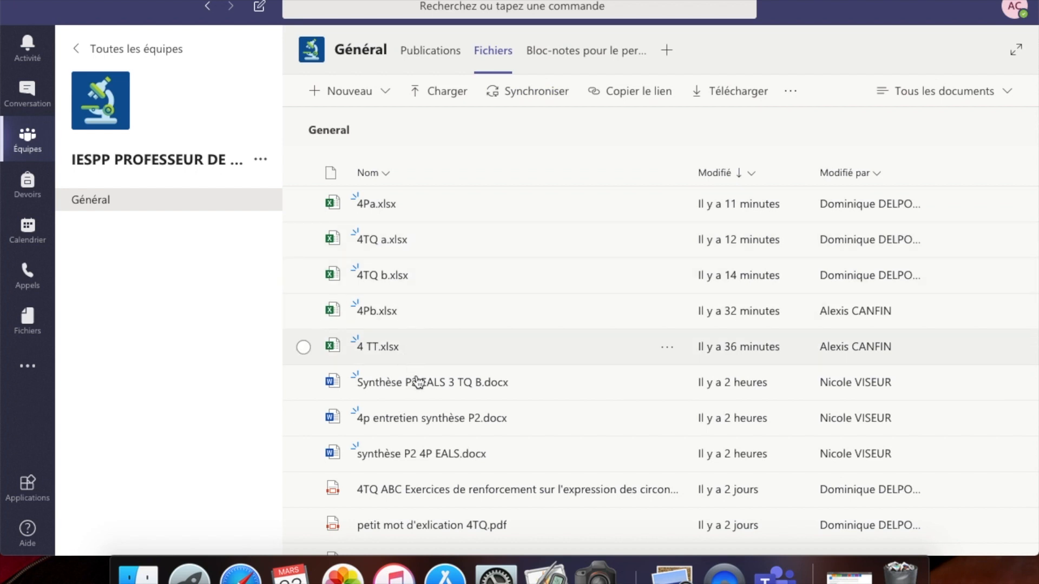
scroll(547, 503, "down", 3)
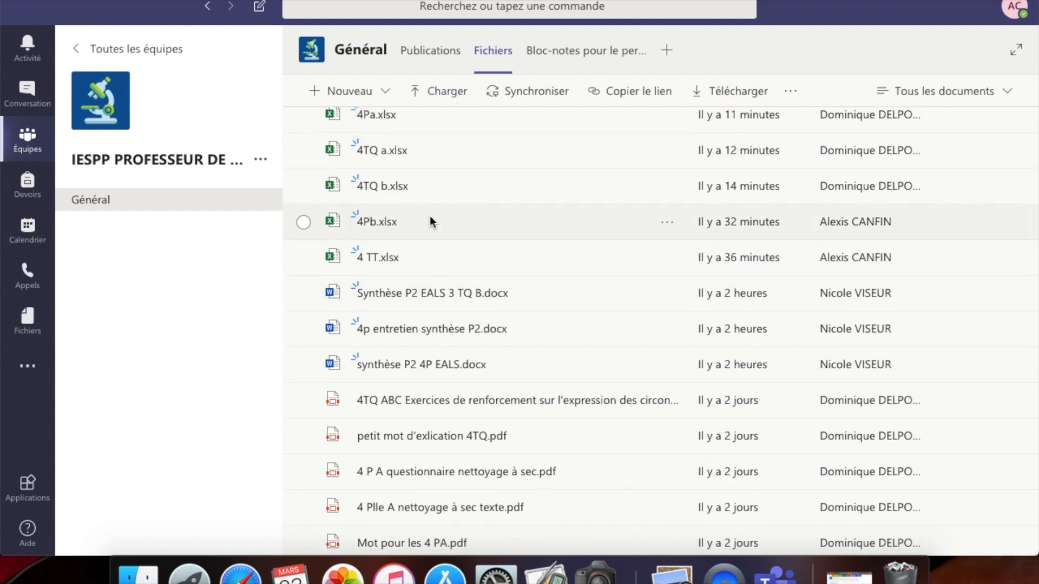
scroll(429, 216, "up", 3)
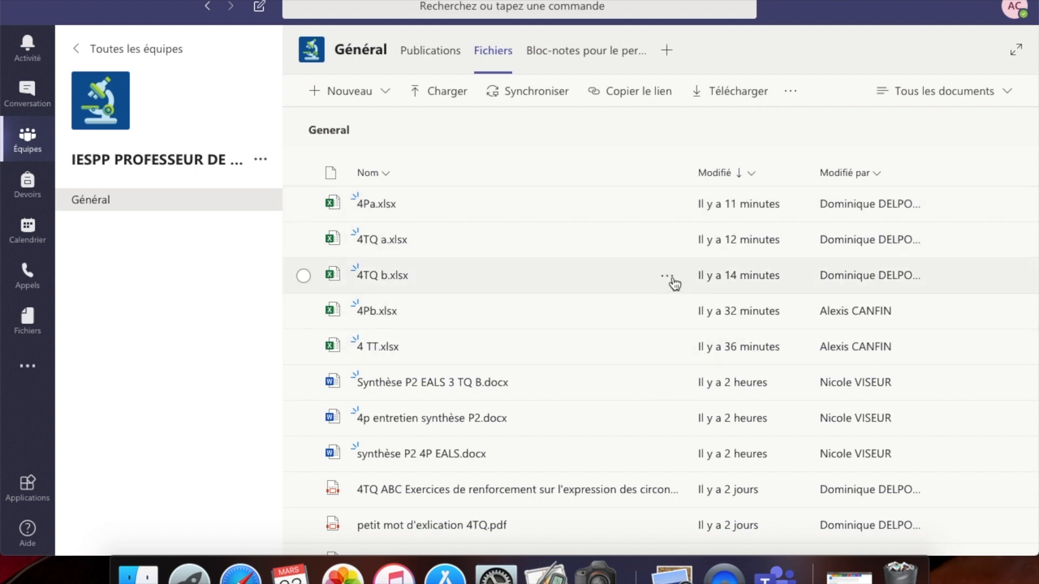
mouse_move(873, 275)
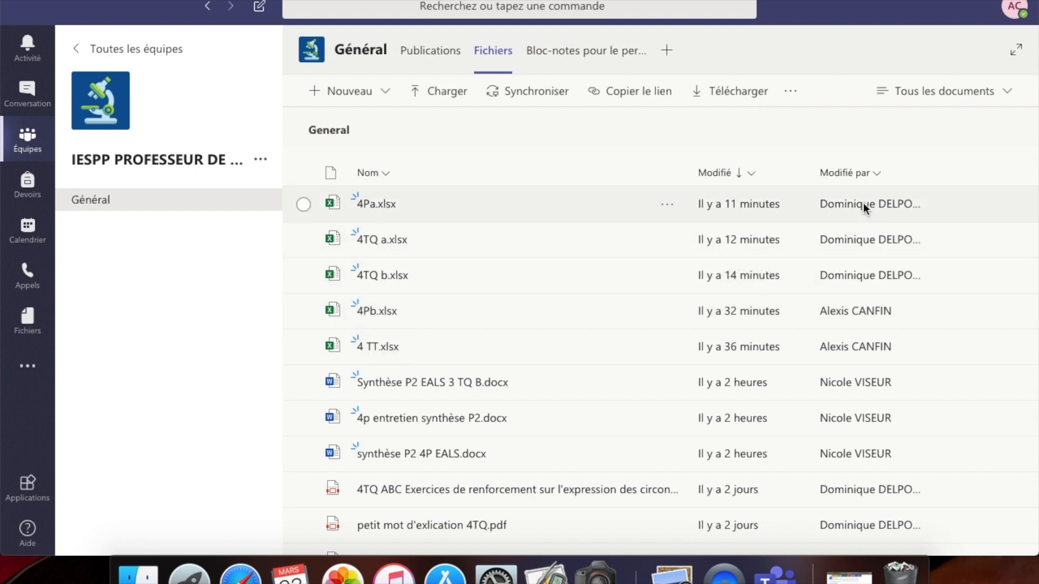
left_click(371, 205)
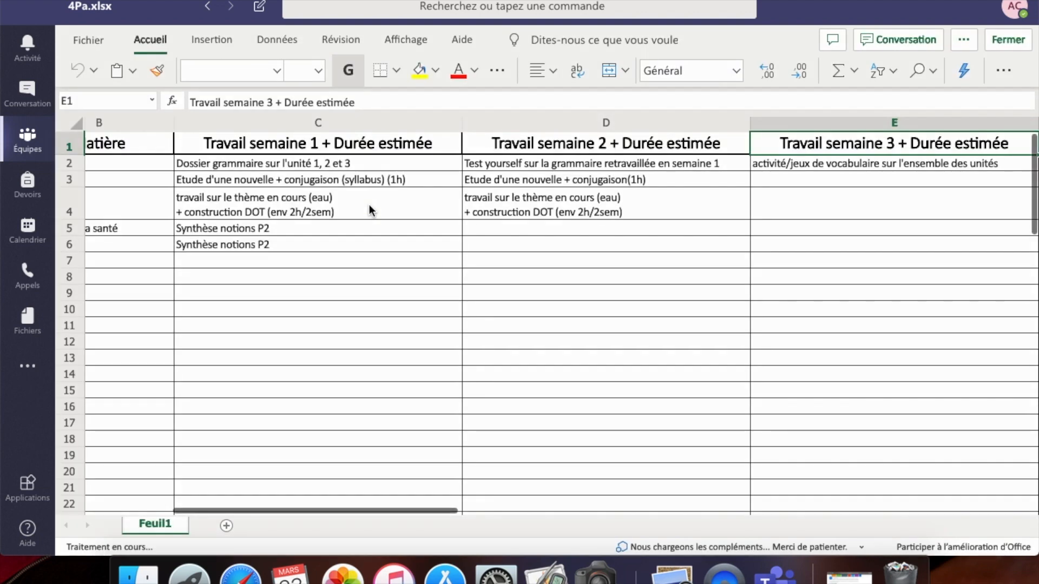
scroll(216, 329, "left", 5)
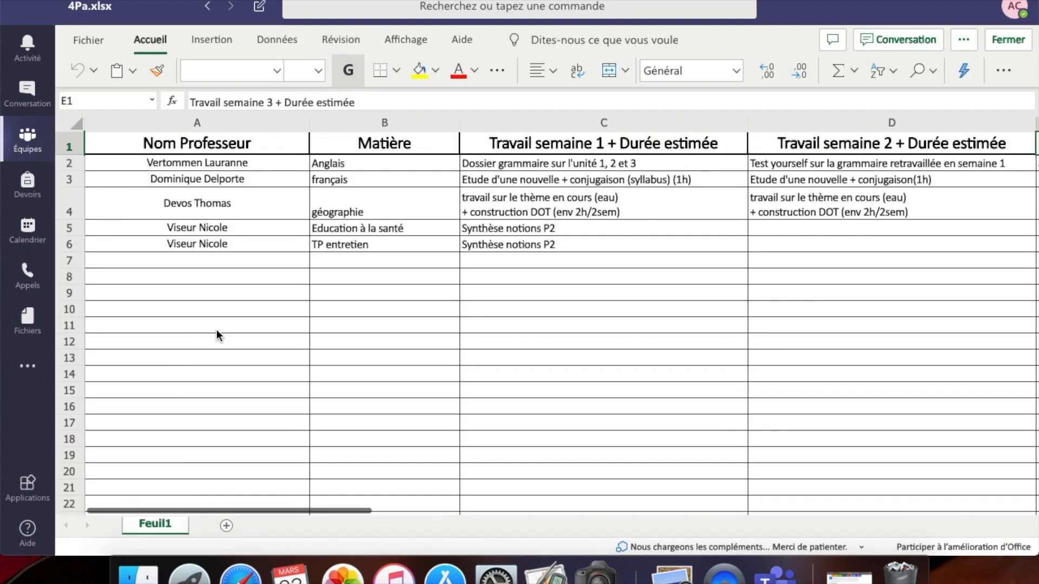
left_click(201, 262)
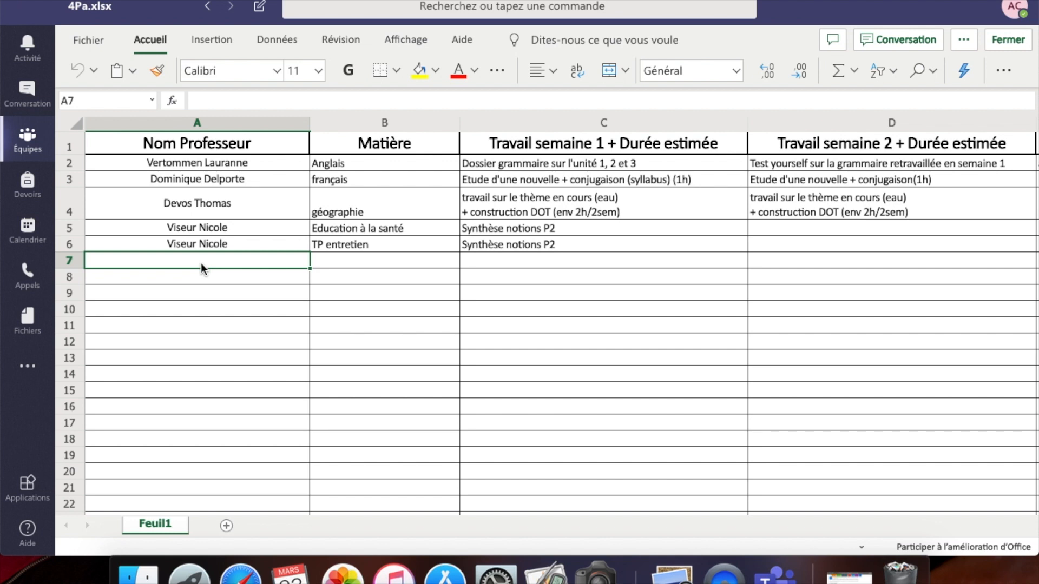
type("a")
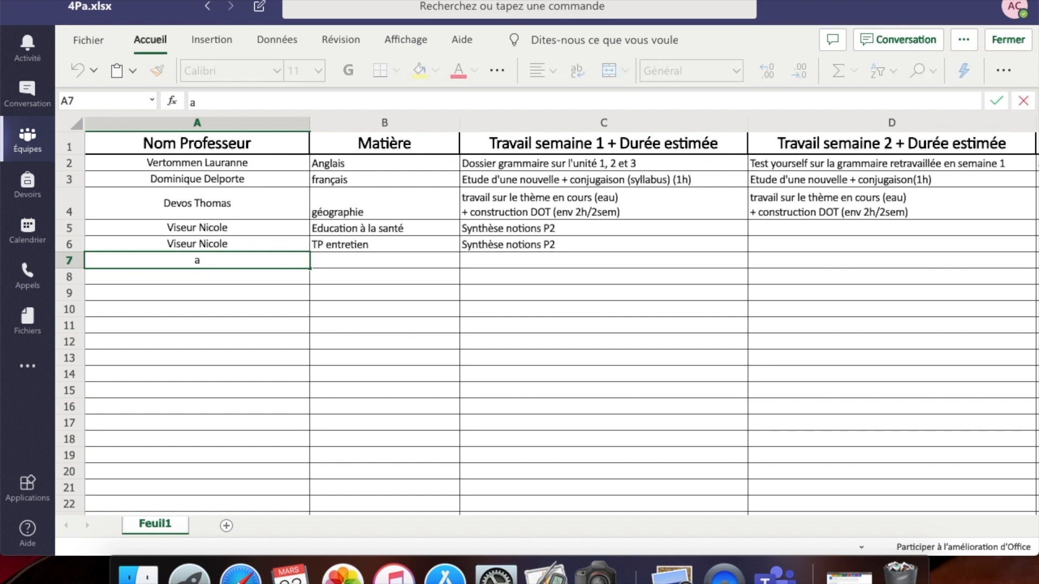
key("BackSpace")
left_click(28, 138)
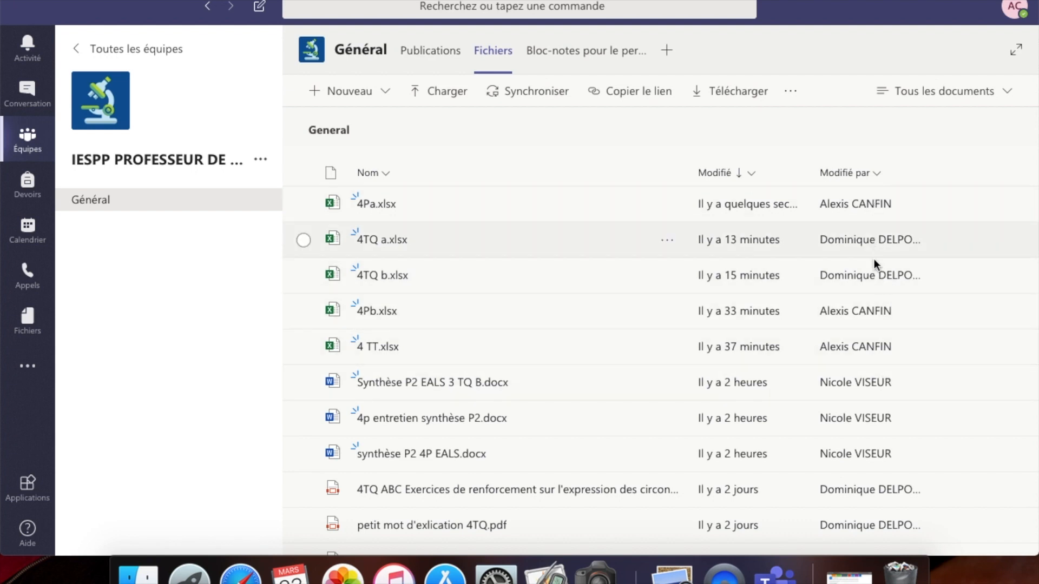
- Select 4TQ b.xlsx in the file list and show its actions menu
mouse_move(873, 349)
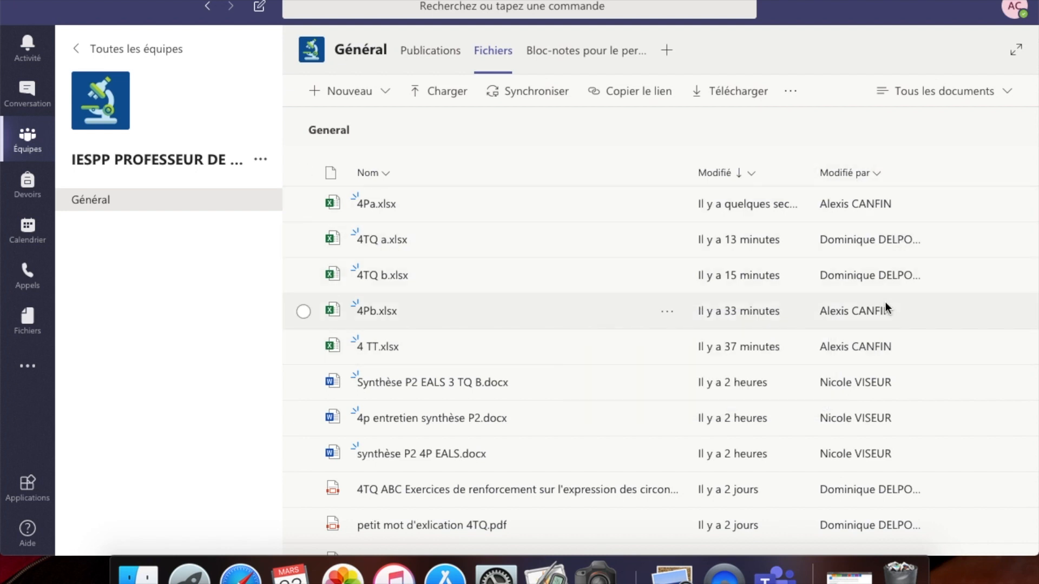
mouse_move(858, 321)
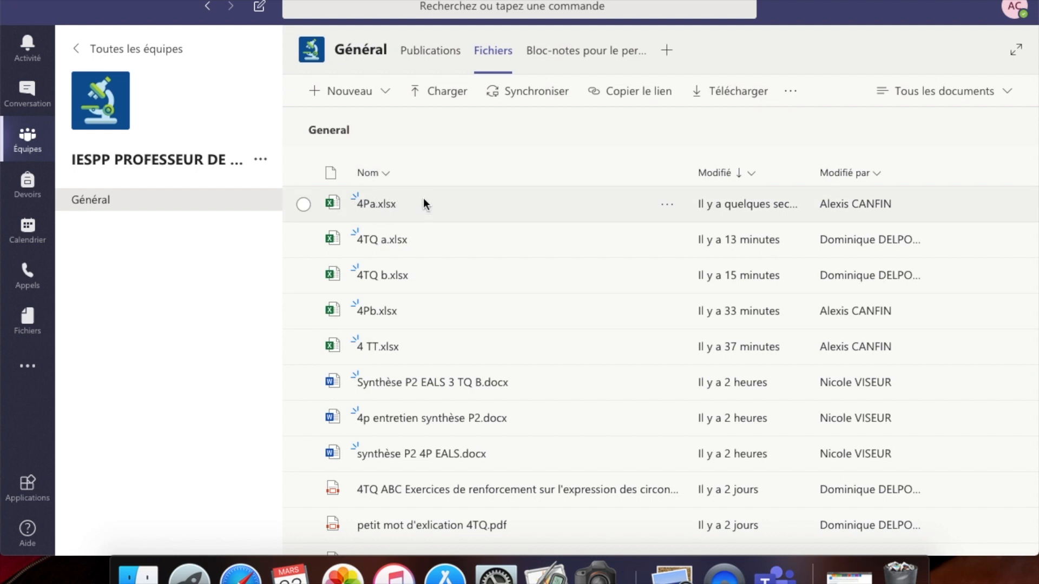
left_click(304, 205)
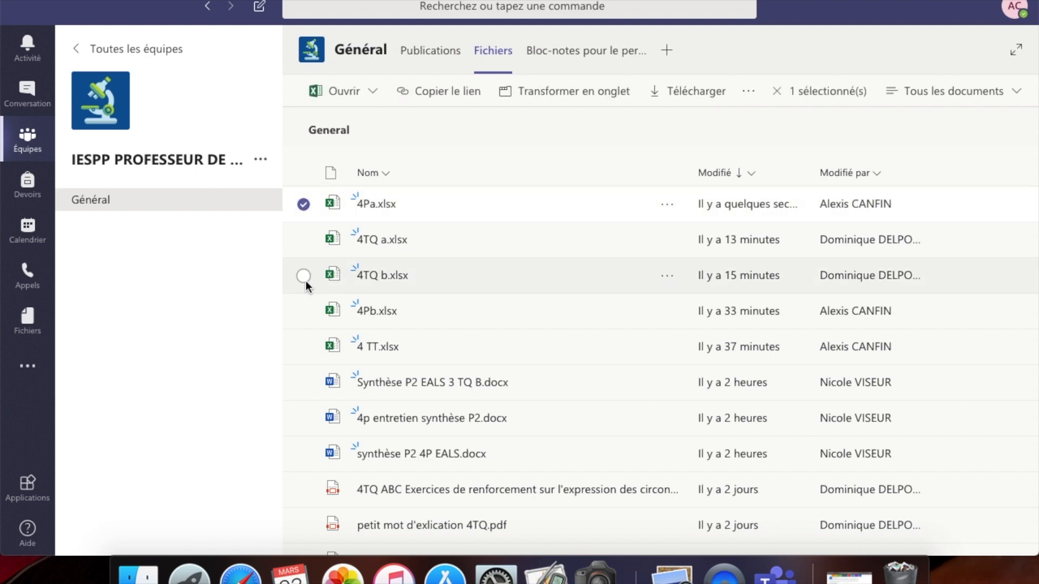
left_click(304, 204)
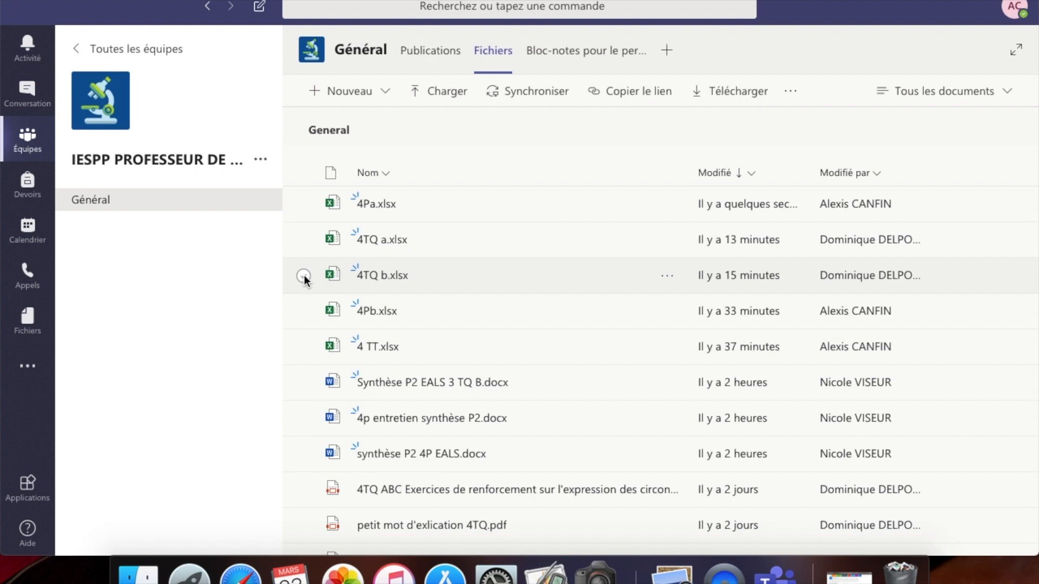
left_click(304, 275)
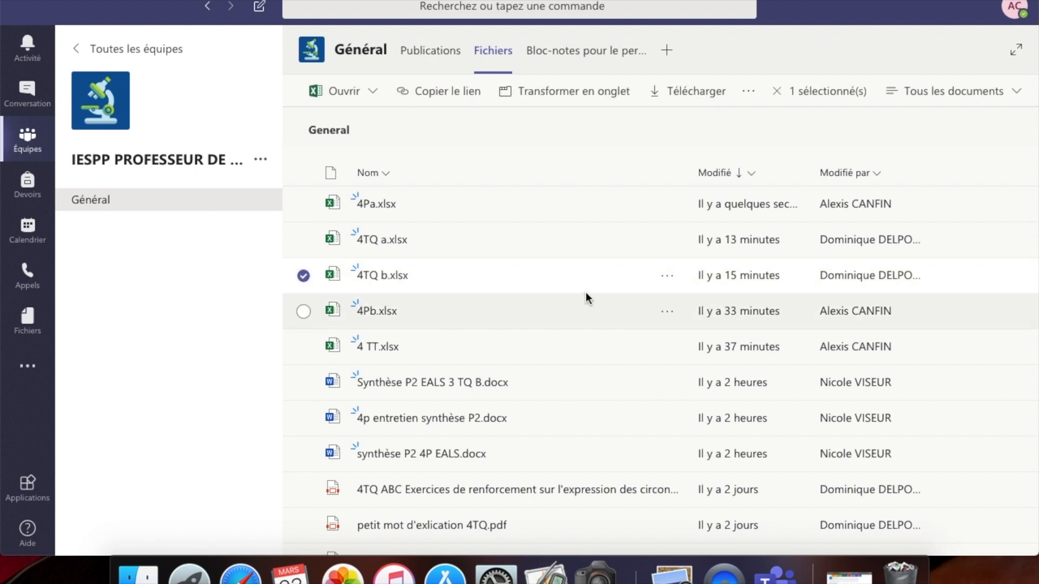
left_click(667, 278)
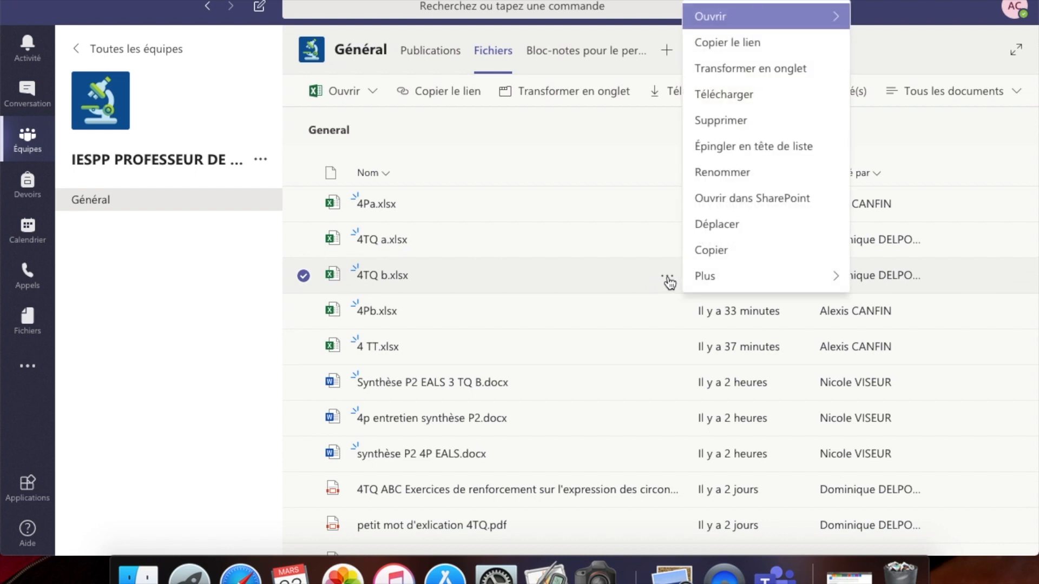
- Start moving 4TQ b.xlsx but cancel, then open the spreadsheet and return to the file list
left_click(719, 225)
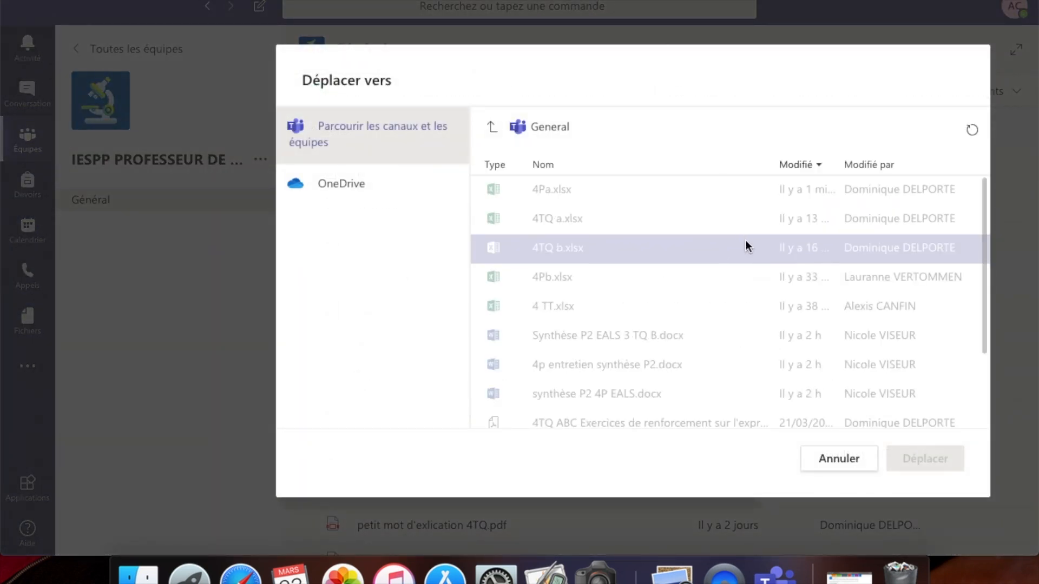
left_click(824, 455)
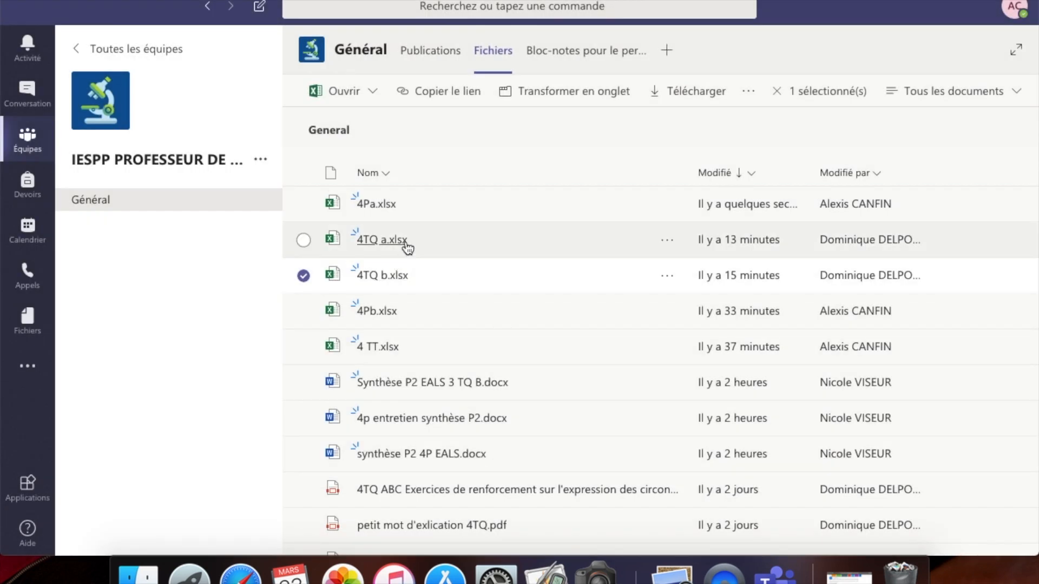
left_click(400, 284)
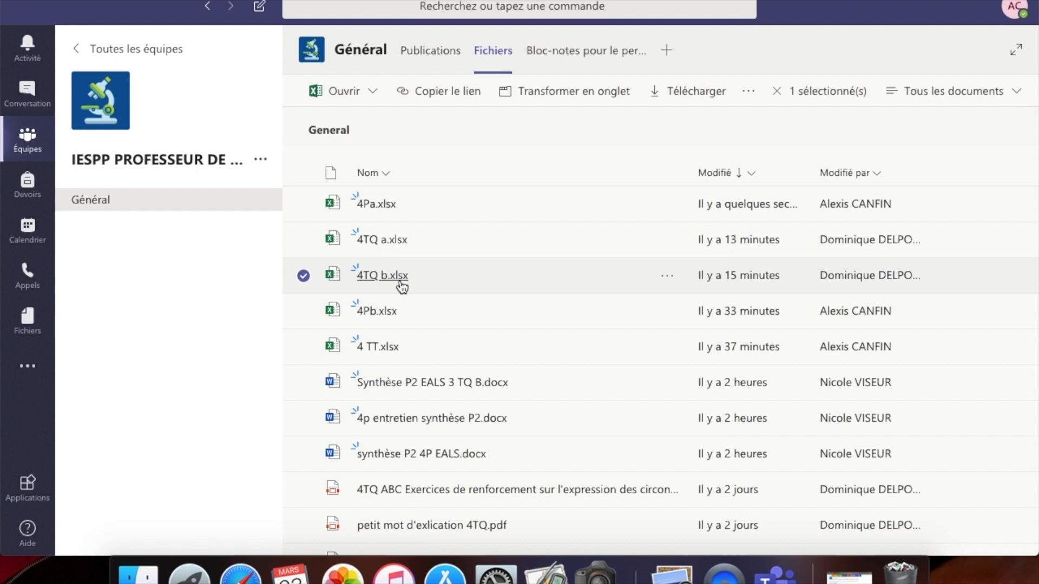
left_click(27, 142)
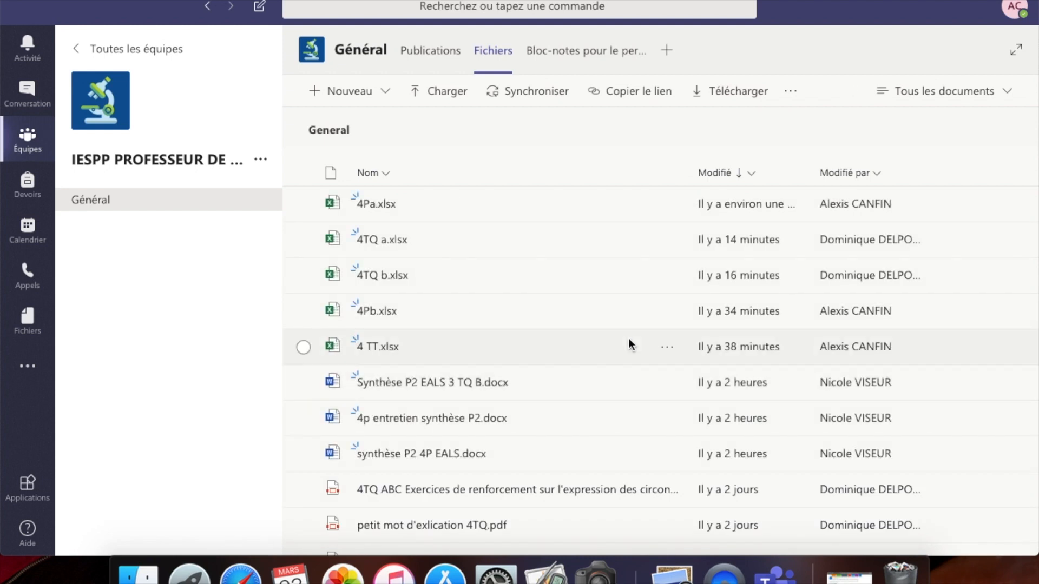
- Adjust the file selection around 4TQ b.xlsx and show the Modifié column's sort options
left_click(304, 275)
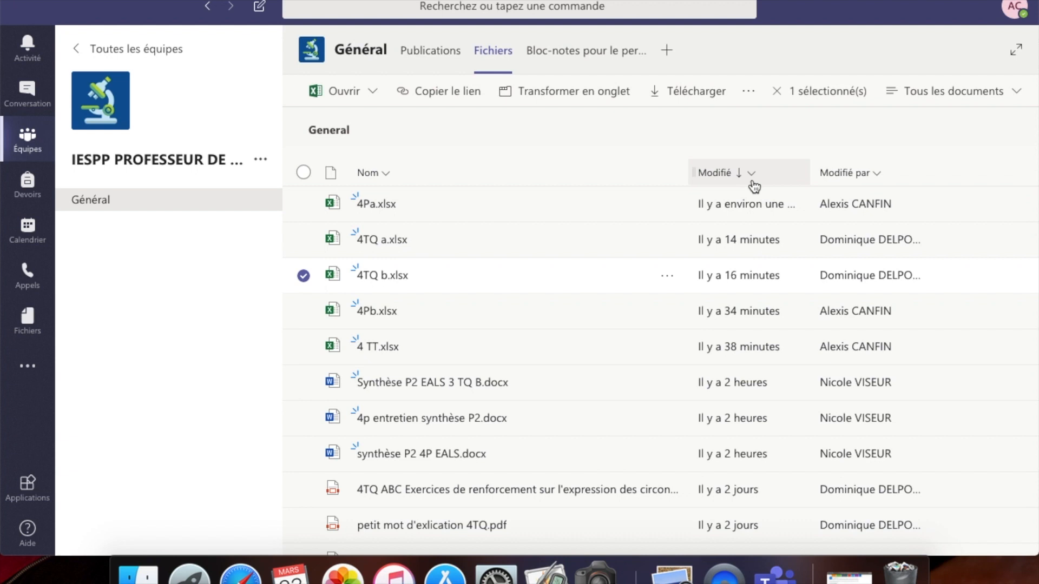
left_click(676, 277)
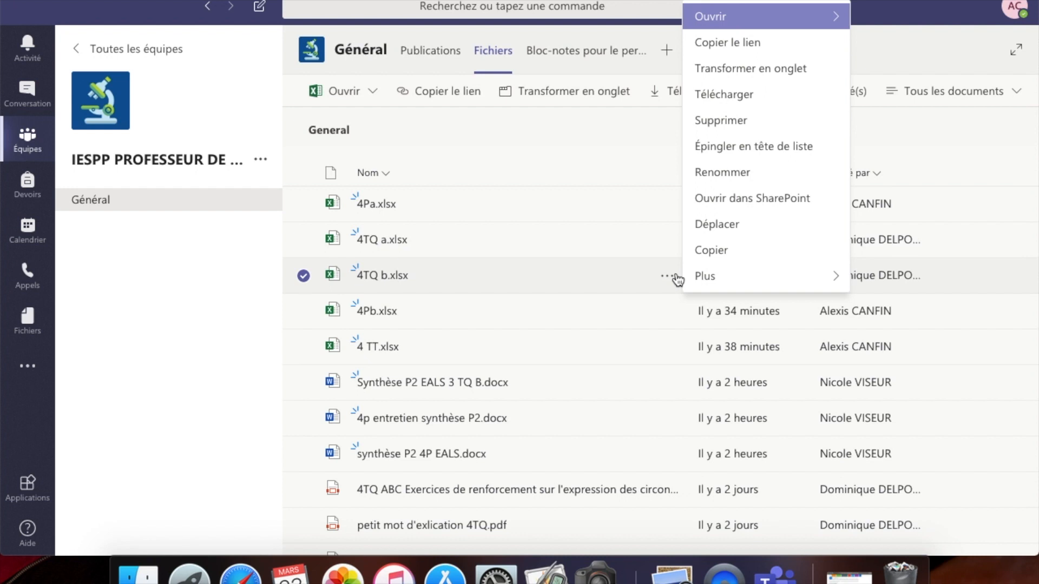
left_click(640, 238)
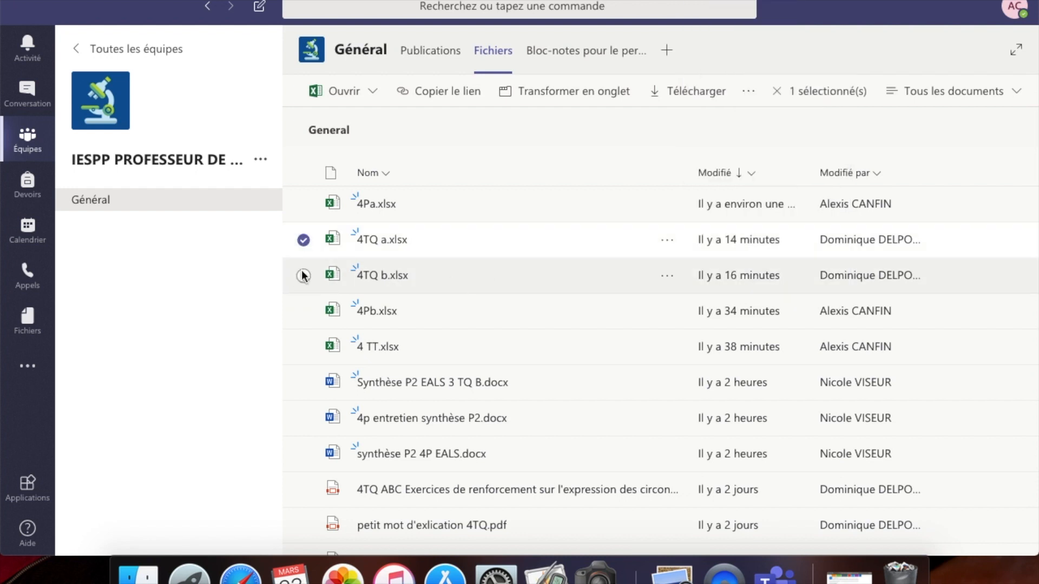
left_click(303, 276)
left_click(304, 239)
key("Up")
key("Down")
key("Down")
key("Down")
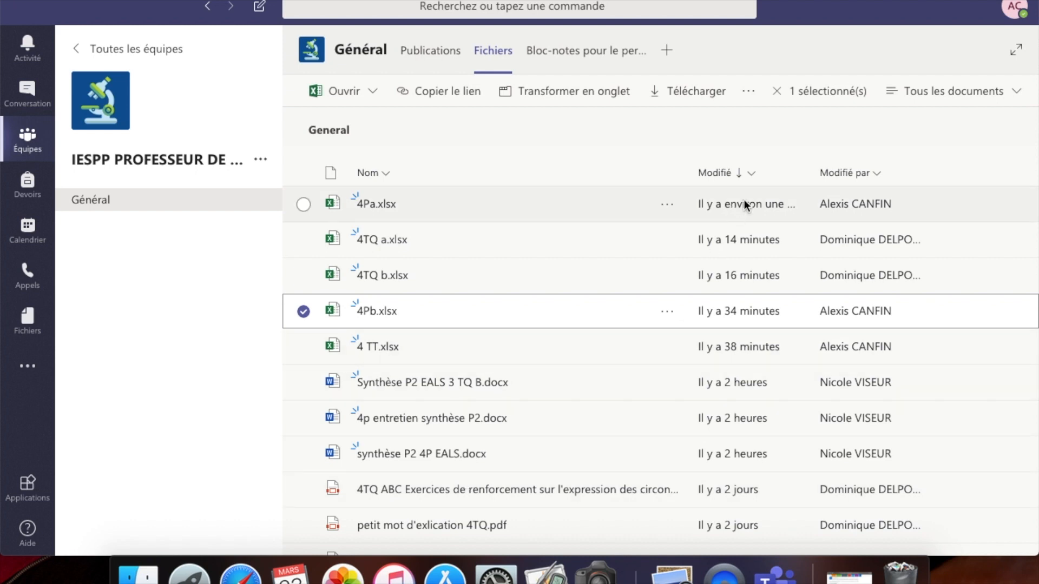
left_click(751, 173)
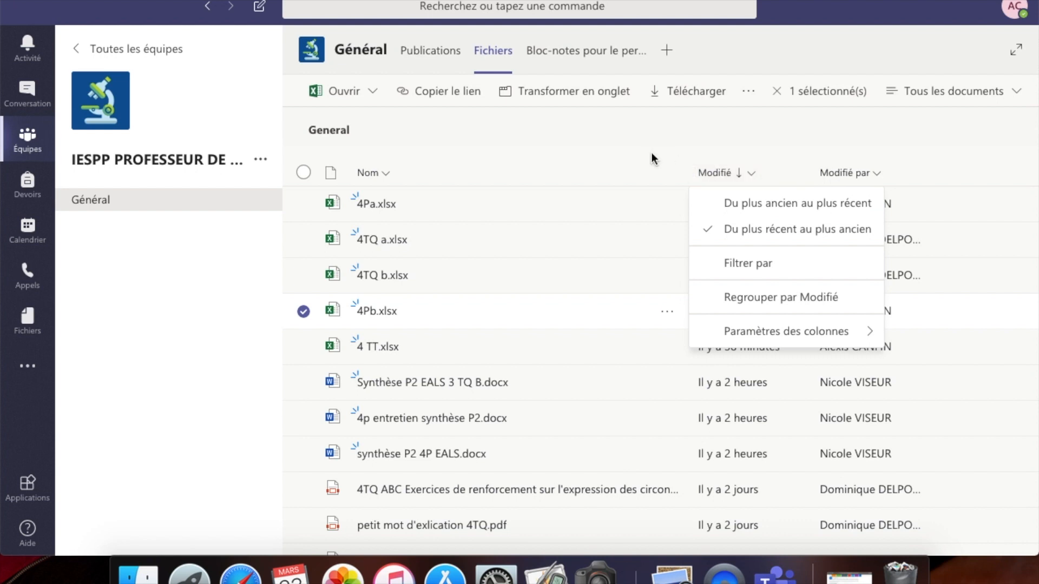
- Open the Nom column's sort menu and close it without changing the order
left_click(634, 165)
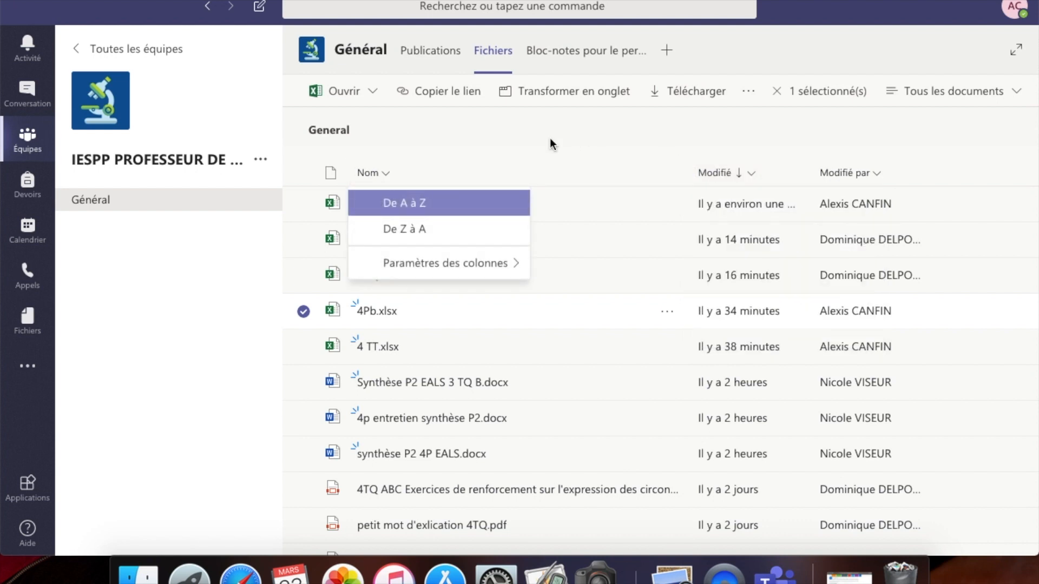
left_click(536, 142)
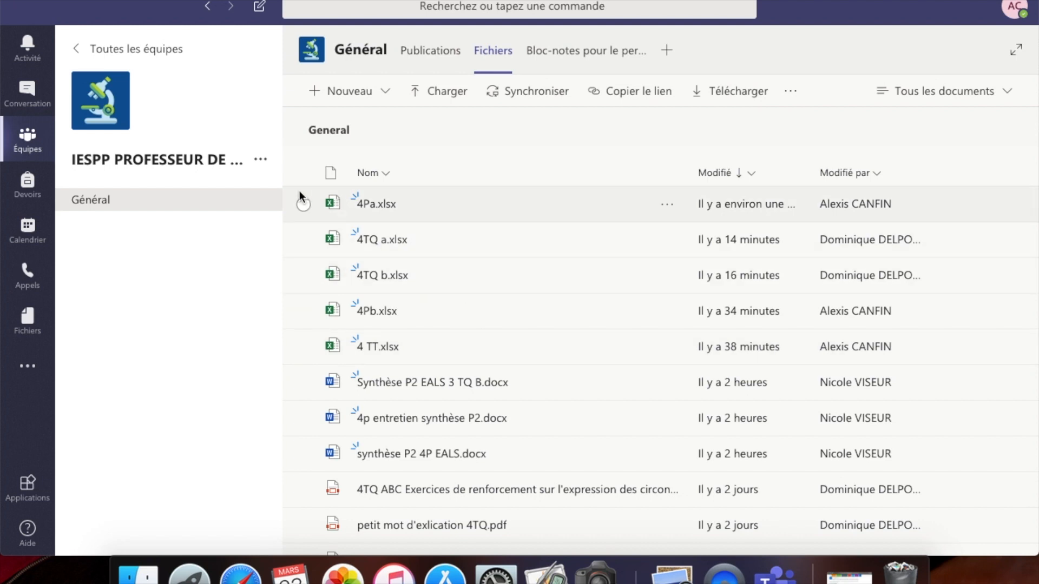
left_click(375, 206)
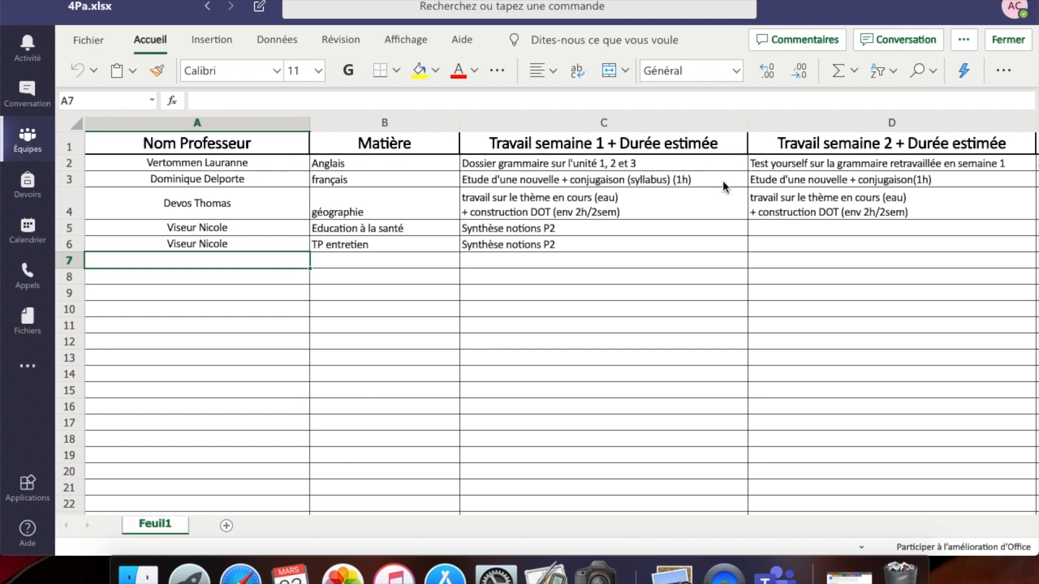
scroll(904, 183, "right", 7)
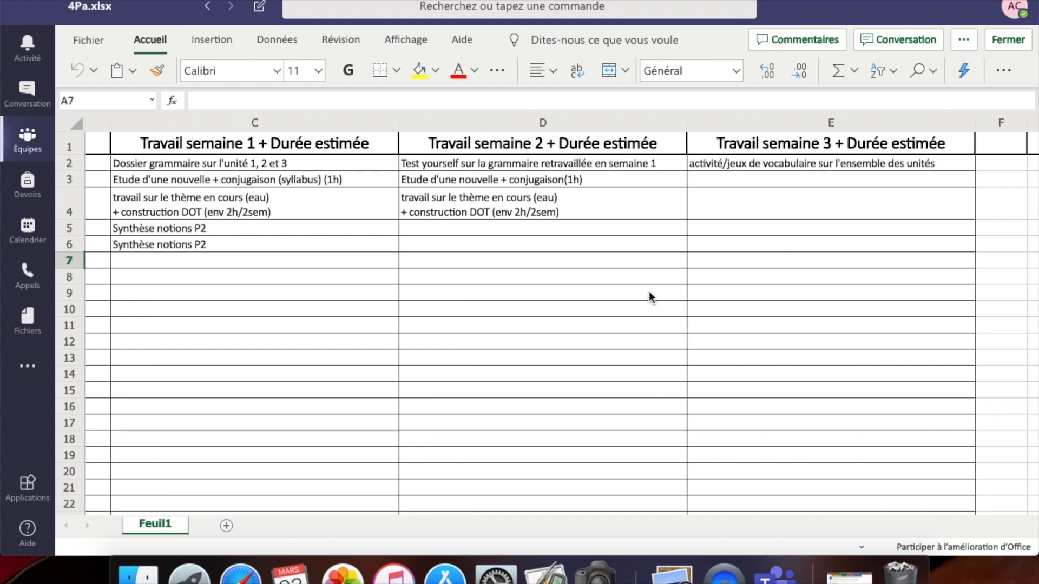
scroll(648, 291, "left", 7)
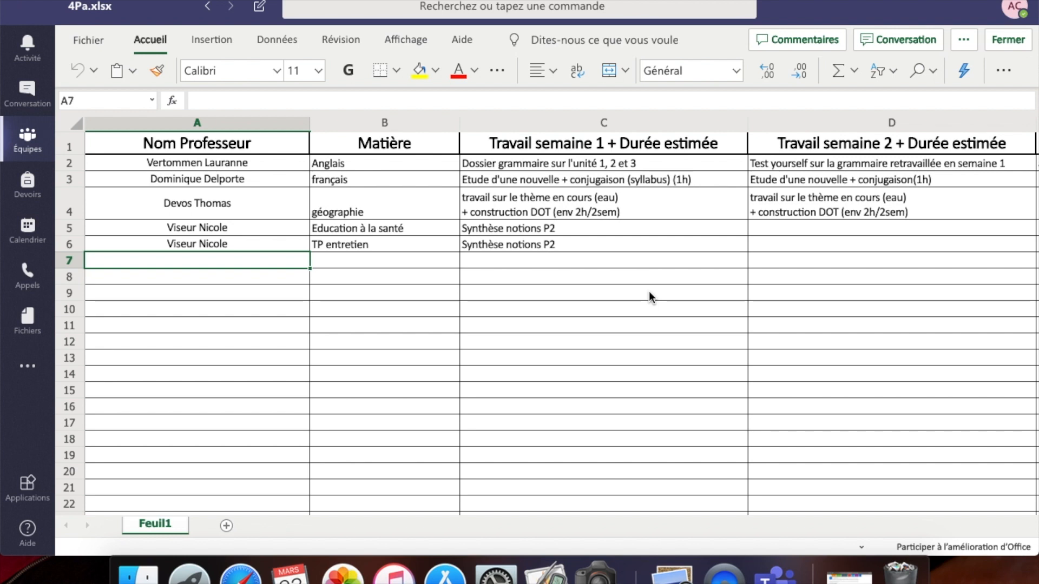
left_click(28, 139)
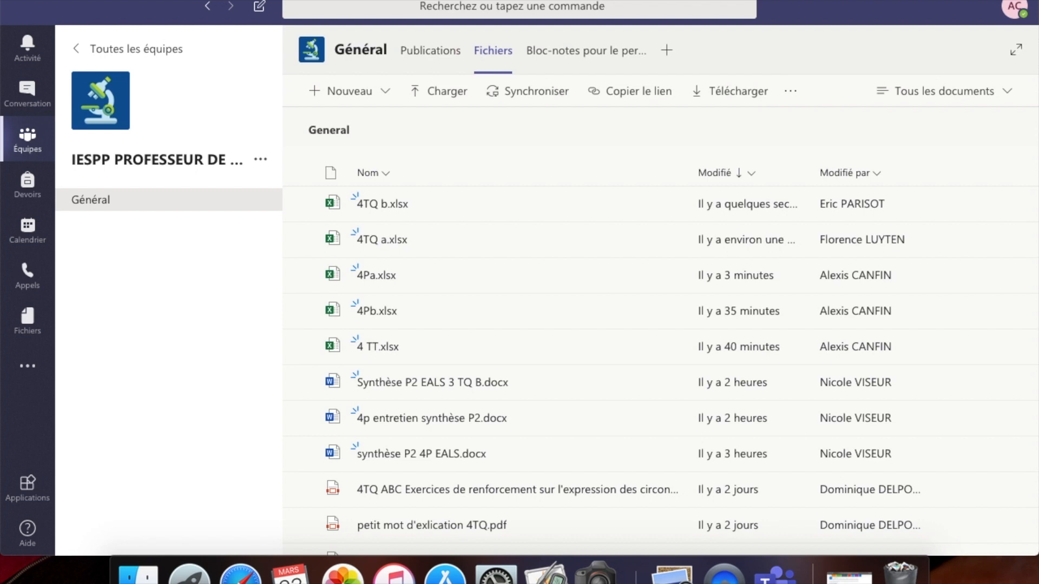
- Minimise the Teams window to reveal the macOS desktop
left_click(28, 5)
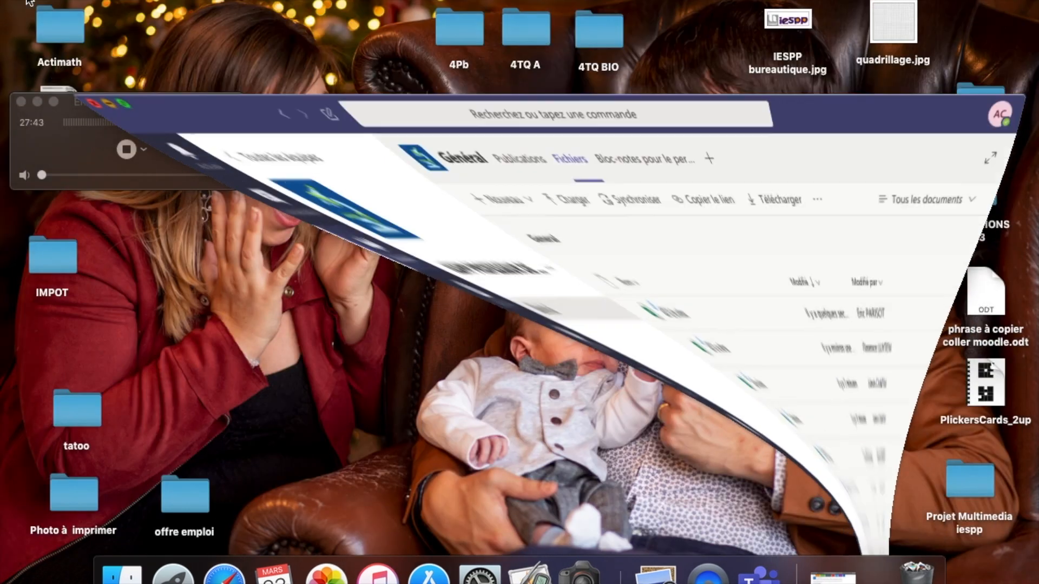